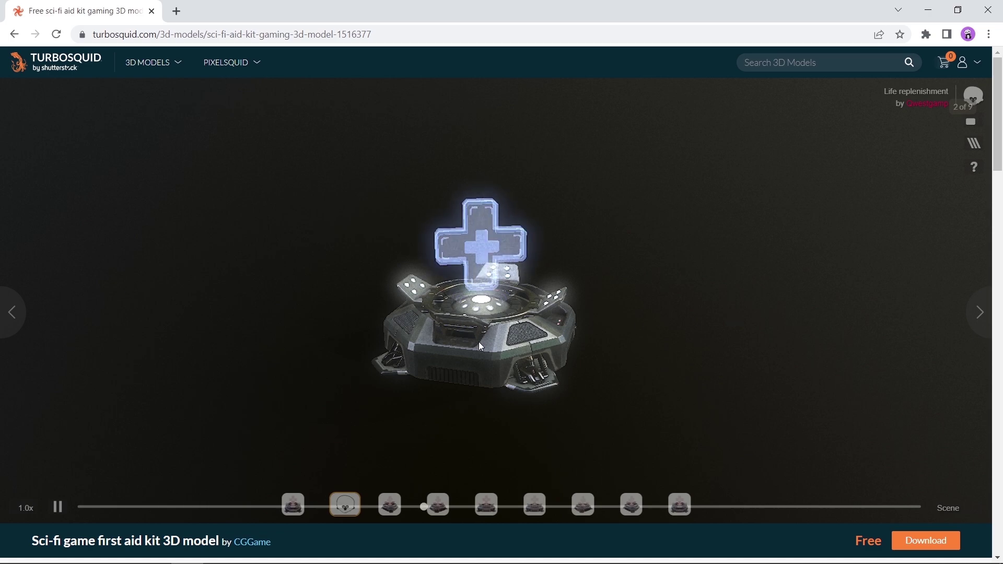
# Orbit the sci-fi first aid kit model in TurboSquid's 3D viewer to see another side
pyautogui.moveTo(479, 341); pyautogui.dragTo(679, 319)
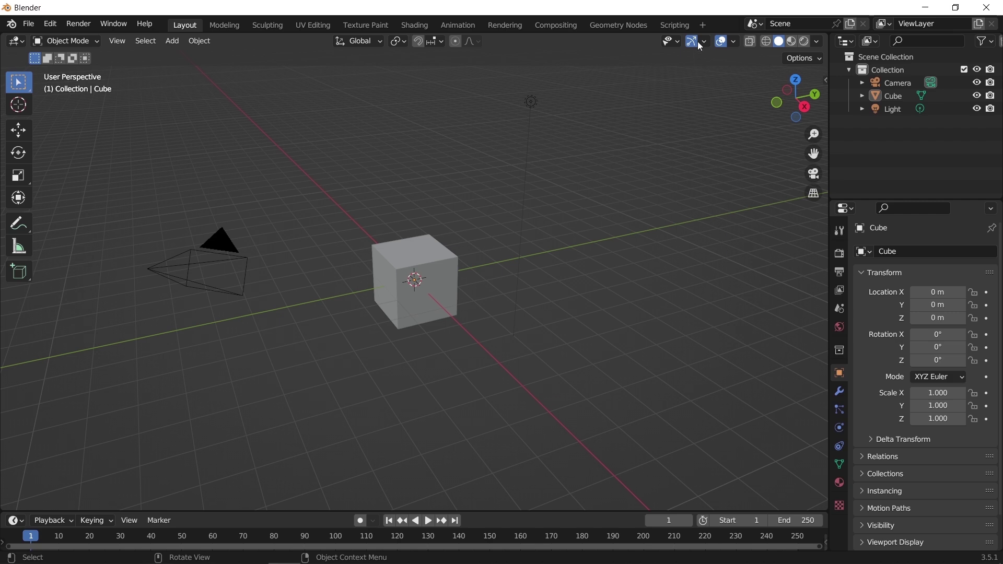
# Add a Motion Tracking workspace from the VFX workspace templates
pyautogui.click(701, 25)
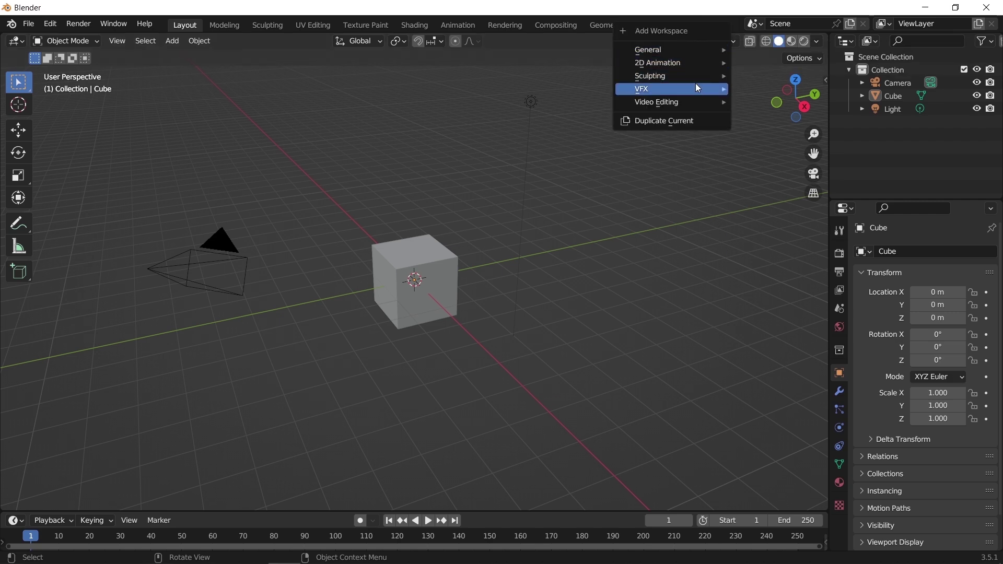
pyautogui.moveTo(695, 86)
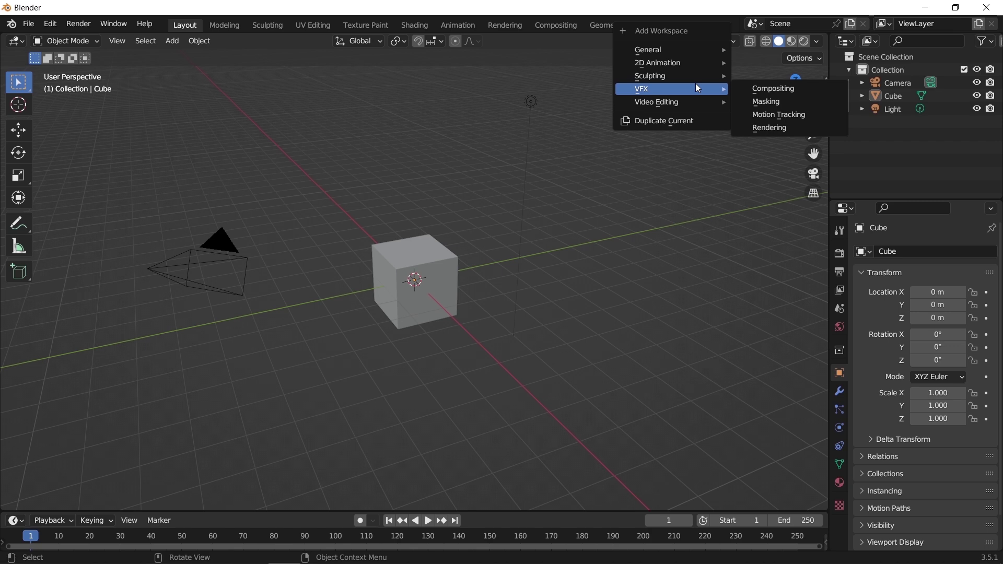
pyautogui.click(776, 114)
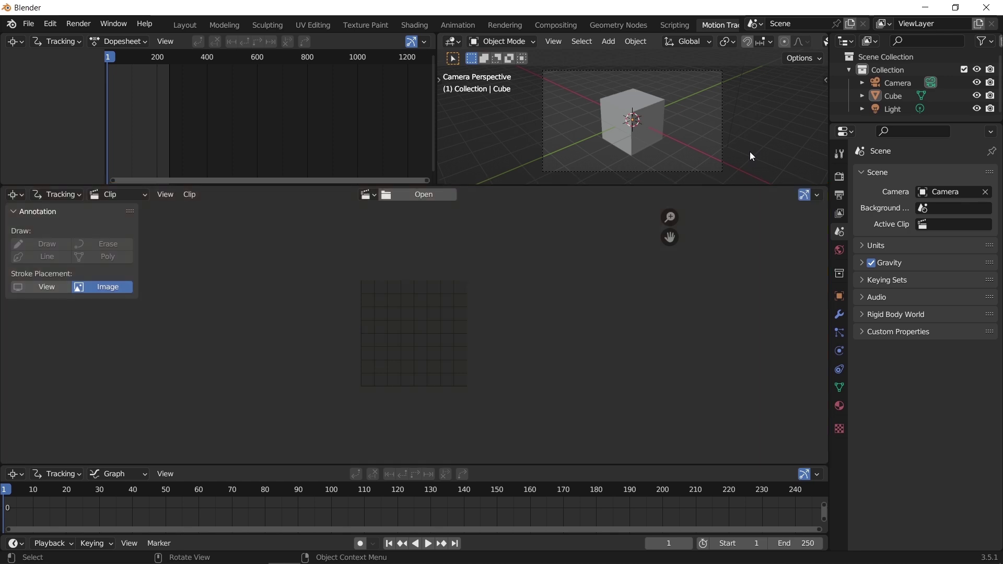
# Load Desktop/sunrise-22609.mp4 as the movie clip in the Clip editor
pyautogui.click(443, 195)
pyautogui.click(200, 205)
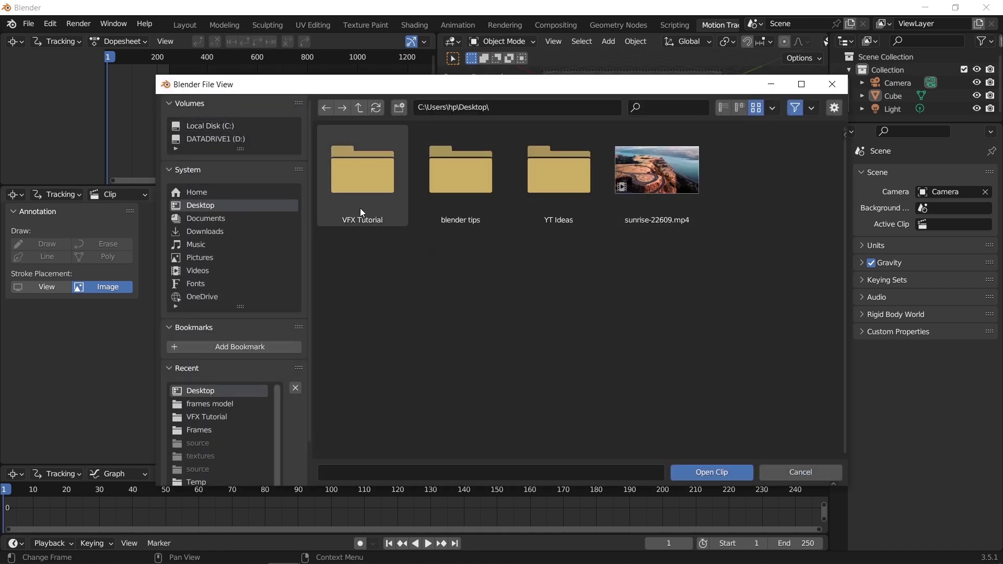
pyautogui.click(675, 192)
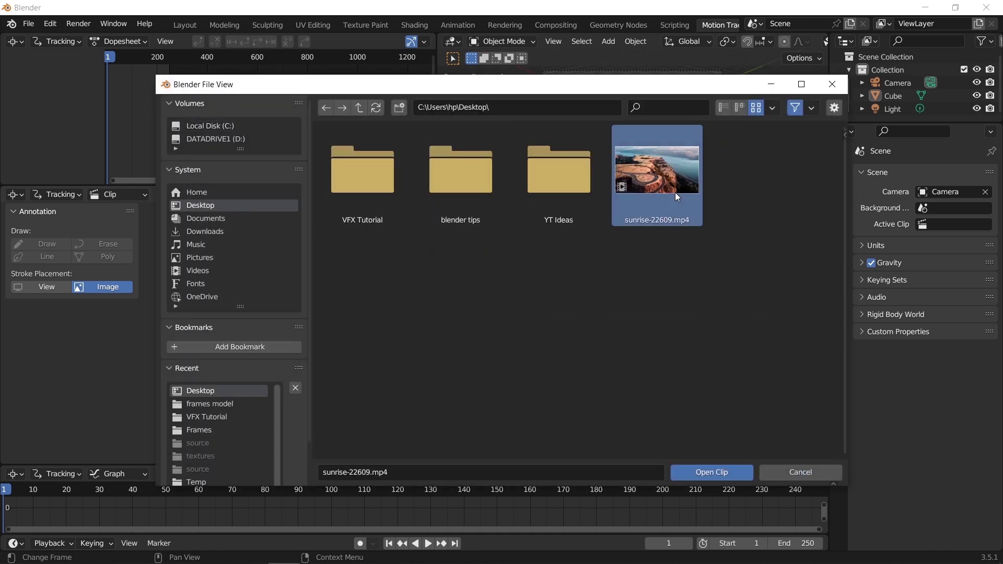
pyautogui.doubleClick(675, 192)
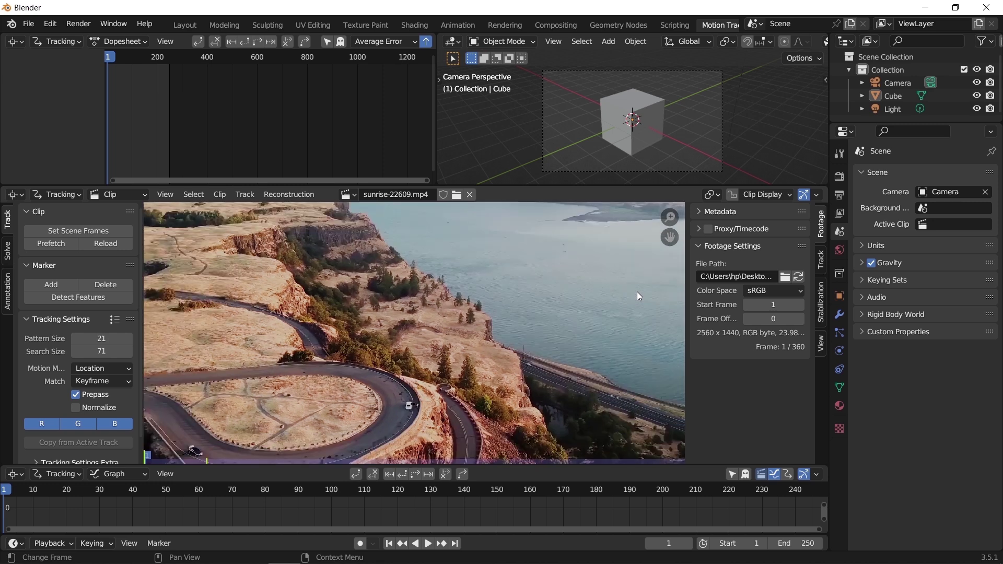
# Change the Color Management view transform from Filmic to Standard
pyautogui.click(839, 176)
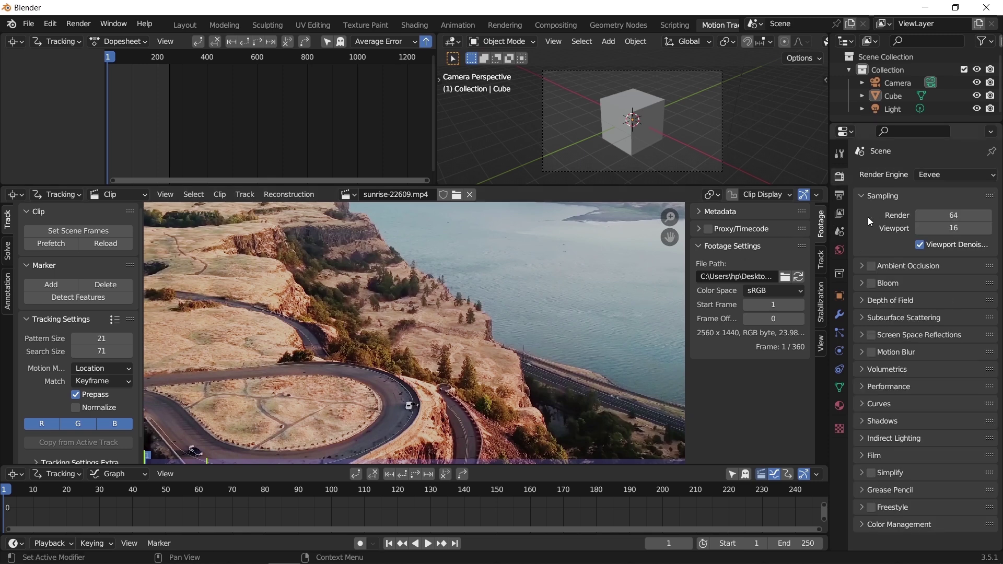
pyautogui.click(912, 524)
pyautogui.scroll(-4, 905, 524)
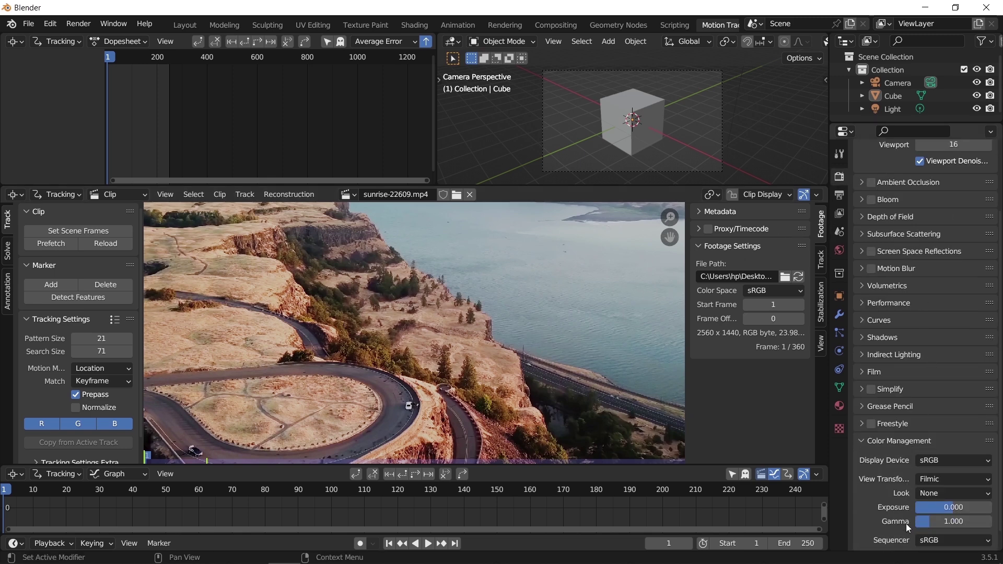
pyautogui.click(940, 477)
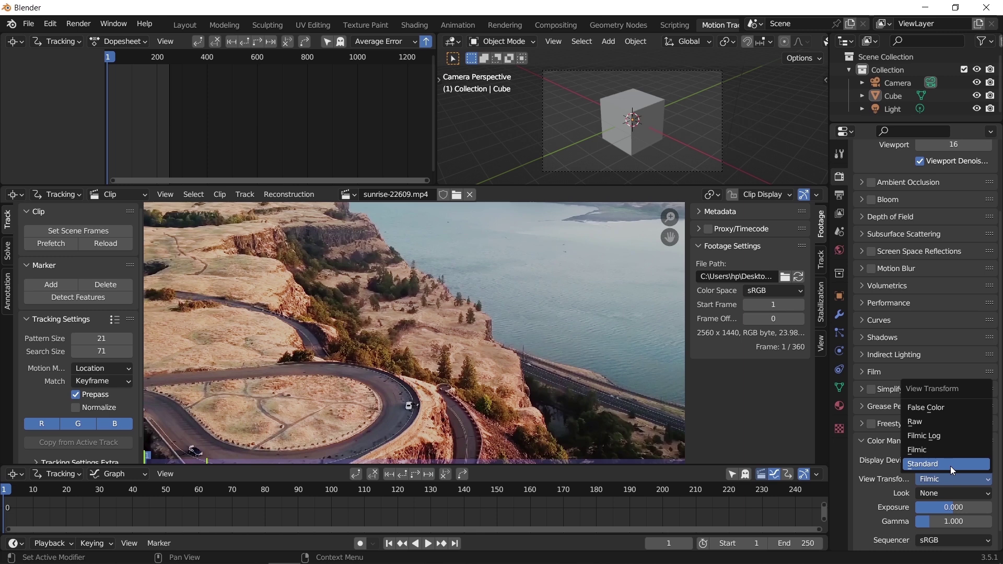
pyautogui.click(950, 466)
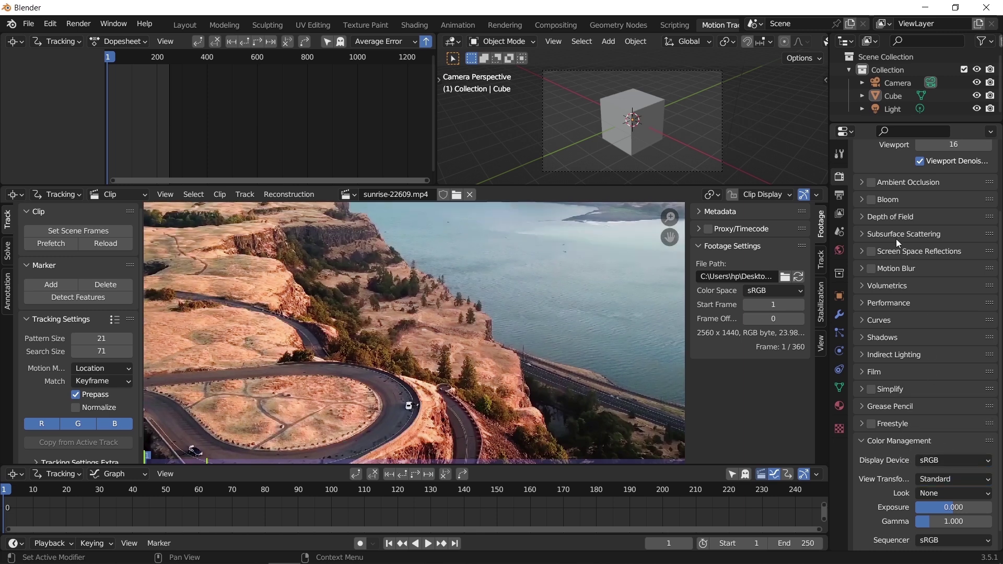
# Check the footage's 23.98 fps and set the scene frame rate to 23.98
pyautogui.click(839, 195)
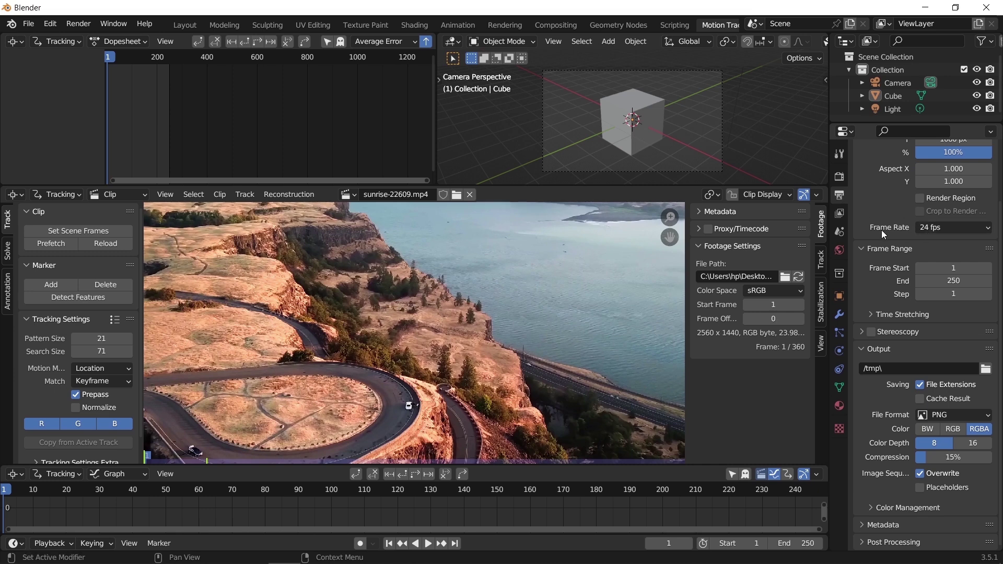
pyautogui.hotkey('alt', 'Tab')
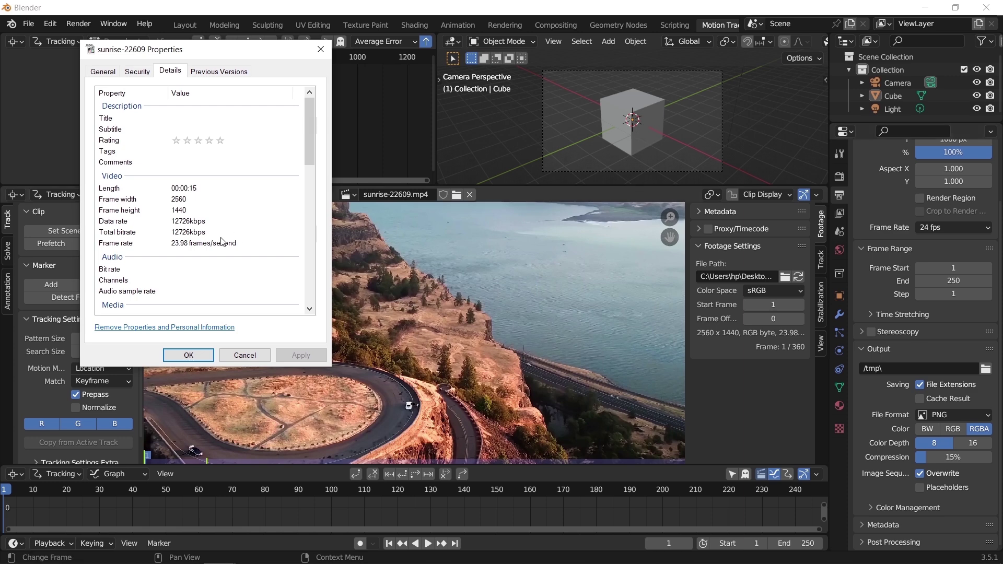
pyautogui.click(167, 244)
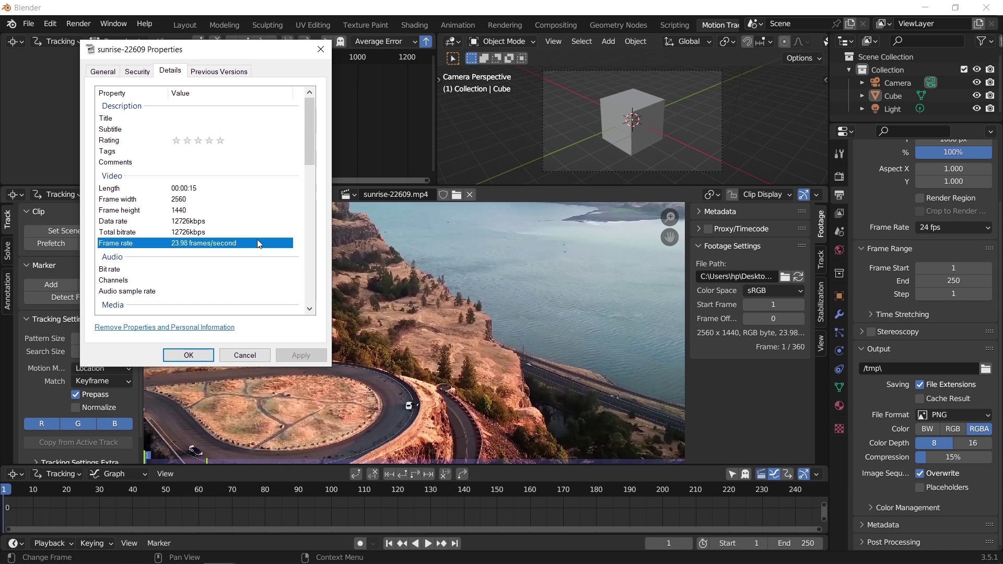
pyautogui.click(934, 228)
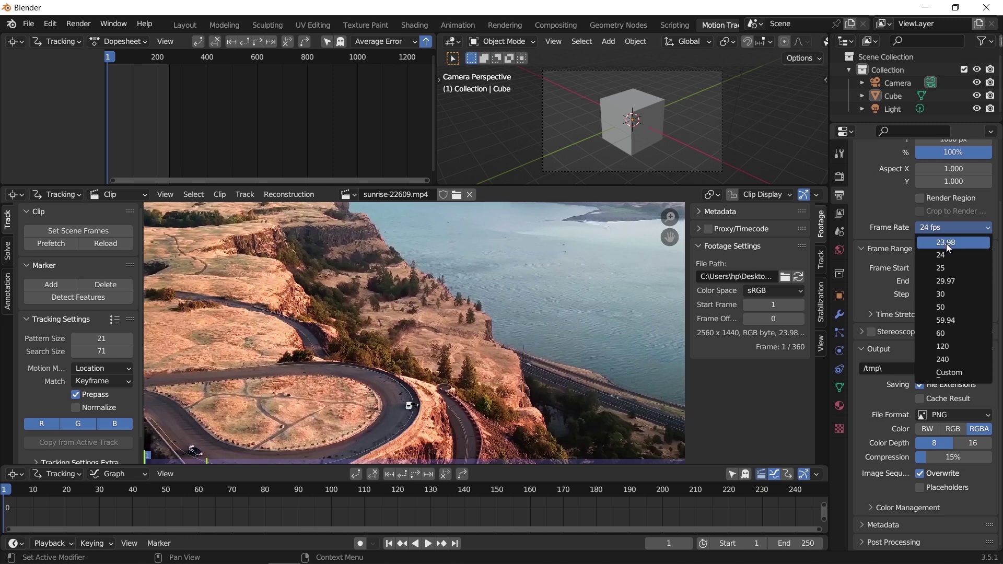
pyautogui.click(966, 244)
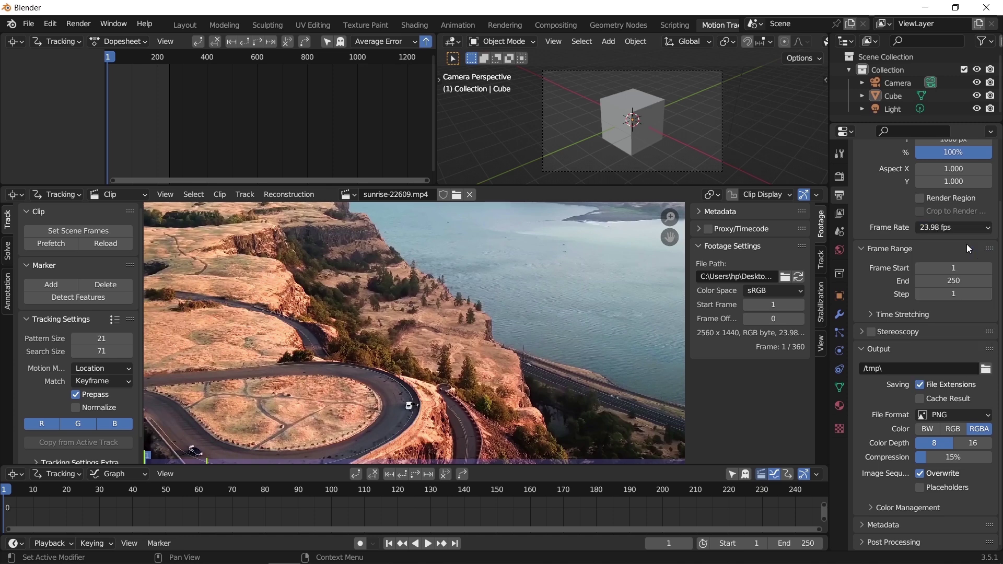
# Set scene frames to 1–360, play the footage, return to frame 1, and prefetch frames
pyautogui.click(90, 230)
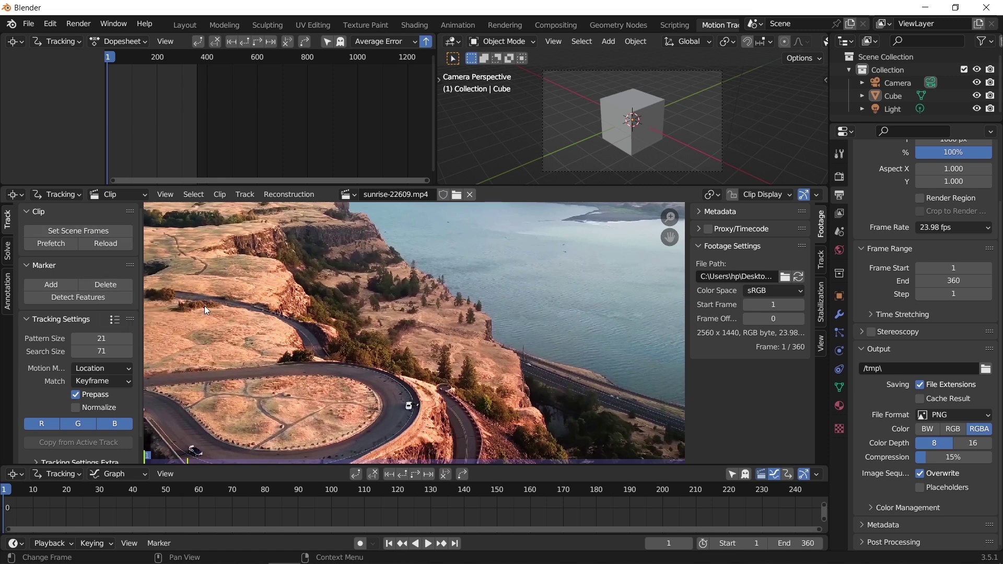
pyautogui.press('space')
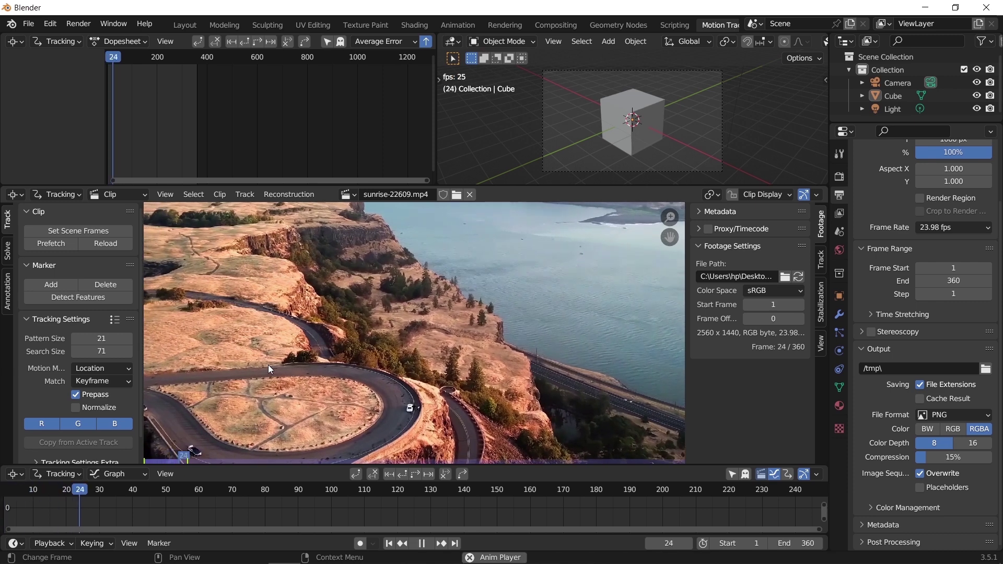
pyautogui.press('space')
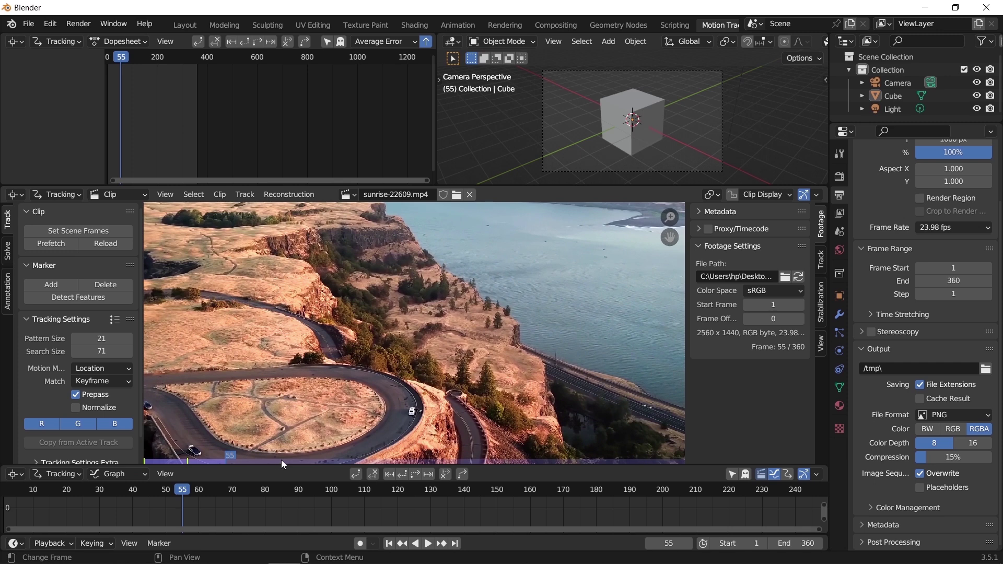
pyautogui.click(389, 543)
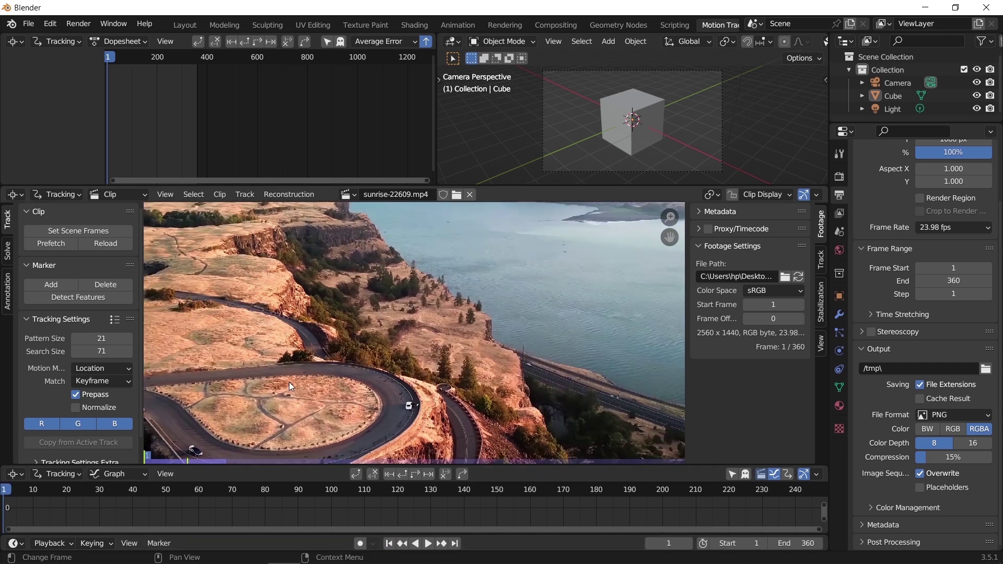
pyautogui.click(45, 242)
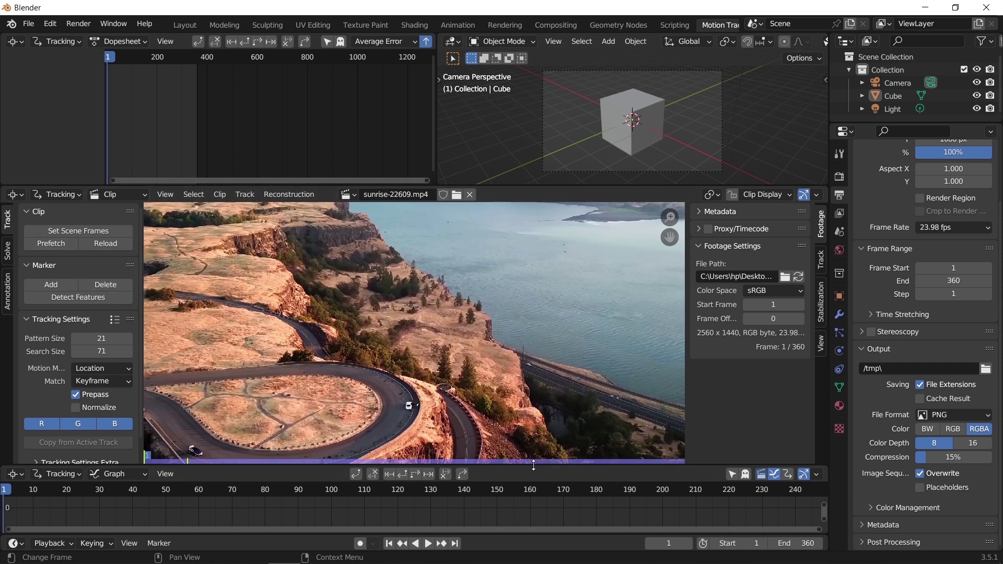
pyautogui.click(50, 23)
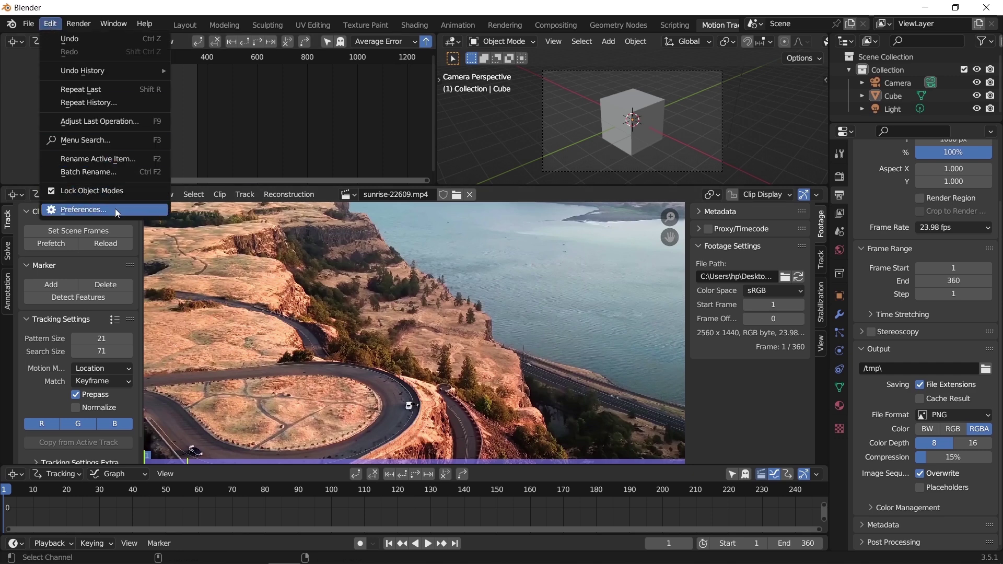
pyautogui.click(117, 213)
pyautogui.click(63, 233)
pyautogui.scroll(-4, 178, 327)
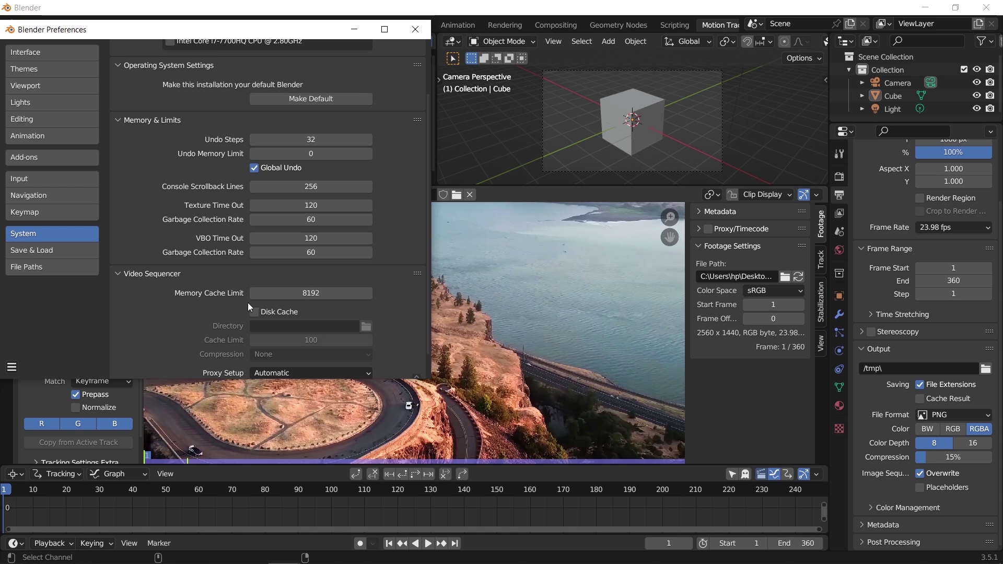
pyautogui.click(421, 30)
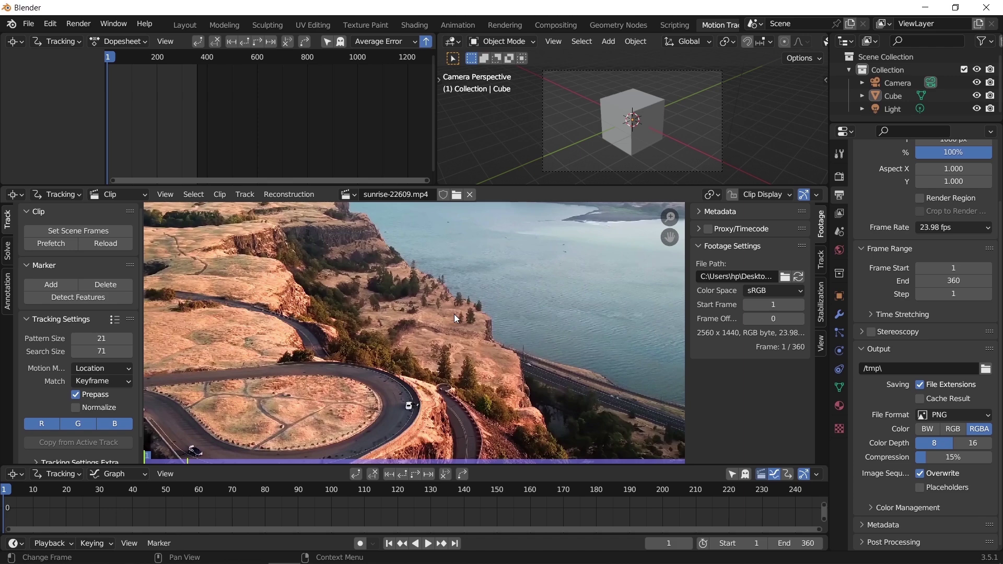
pyautogui.scroll(-5, 417, 341)
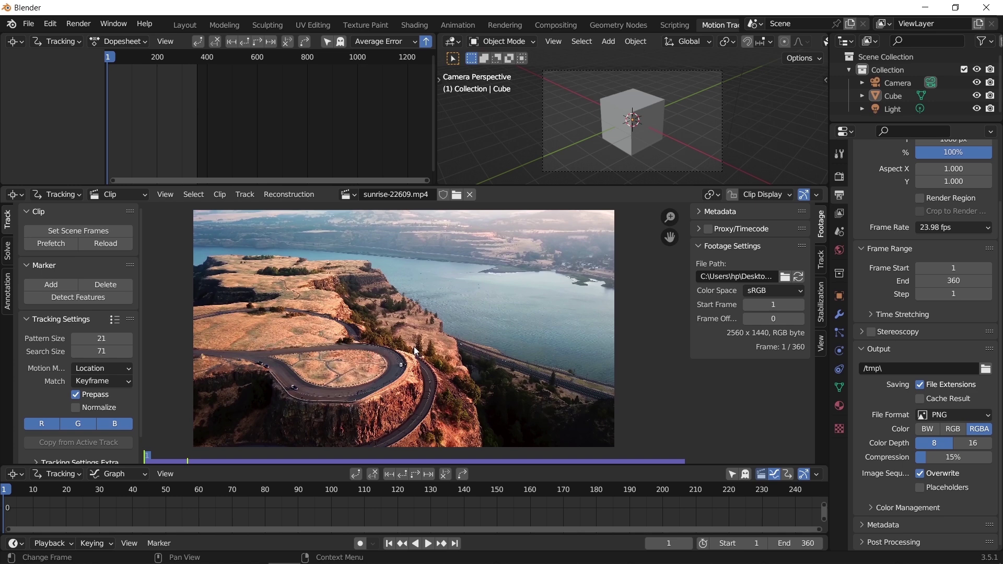
# Switch the tracking motion model to Affine
pyautogui.moveTo(416, 351)
pyautogui.mouseDown(button='middle')
pyautogui.moveTo(402, 350)
pyautogui.moveTo(411, 355)
pyautogui.mouseUp(button='middle')
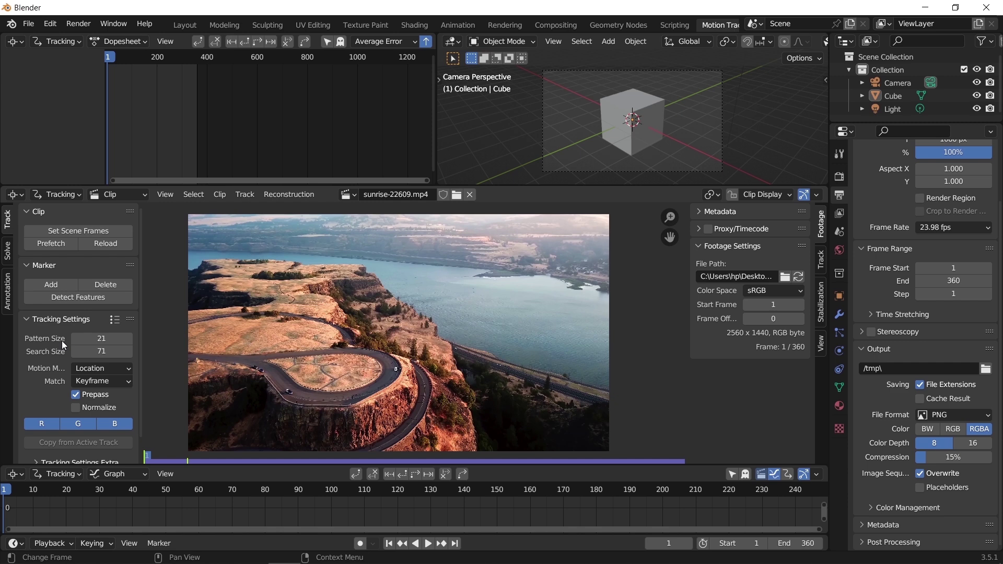
pyautogui.click(96, 367)
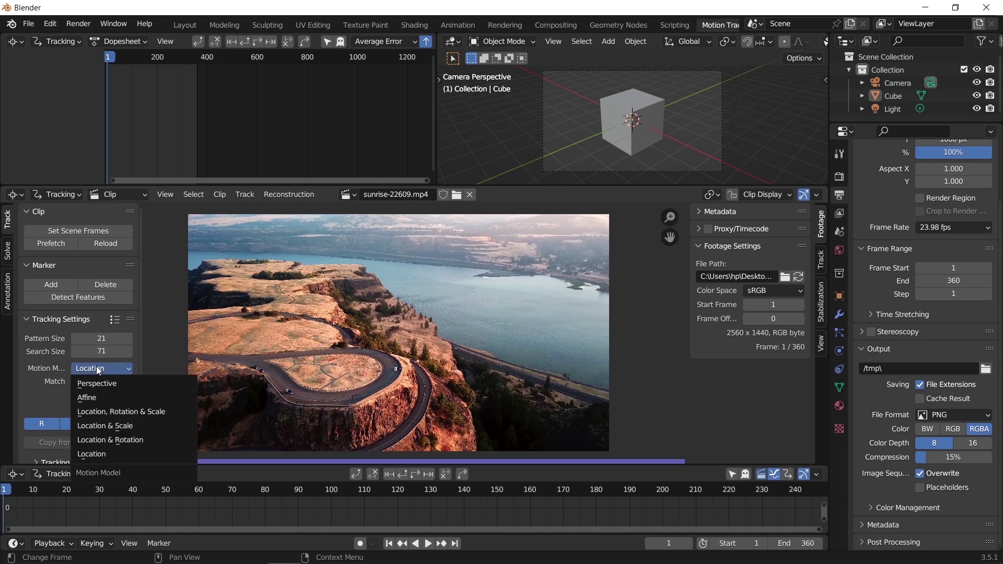
pyautogui.click(115, 395)
# Raise the minimum tracking correlation to 0.9 in the extra tracking settings
pyautogui.scroll(-1, 49, 380)
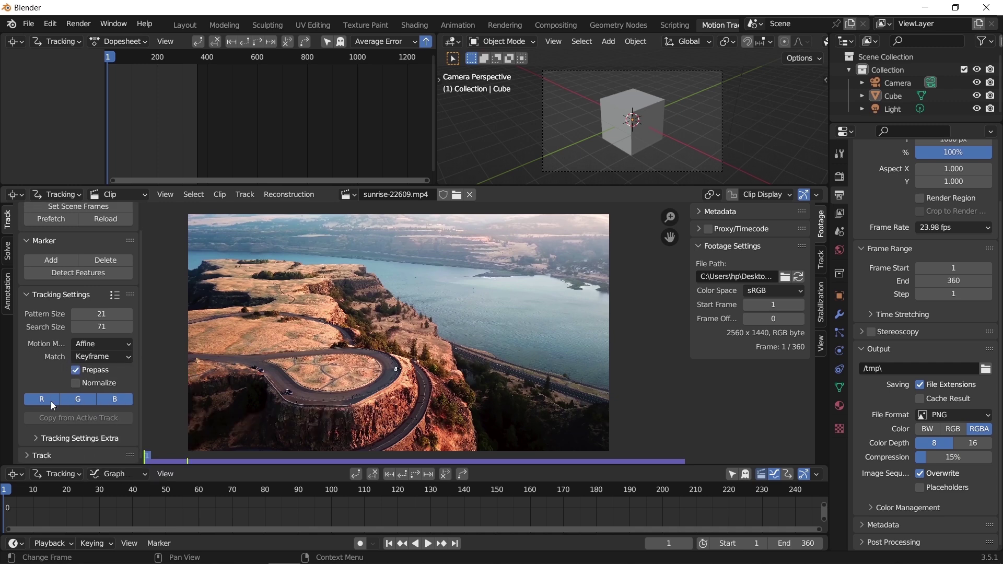
pyautogui.click(61, 438)
pyautogui.scroll(-3, 59, 432)
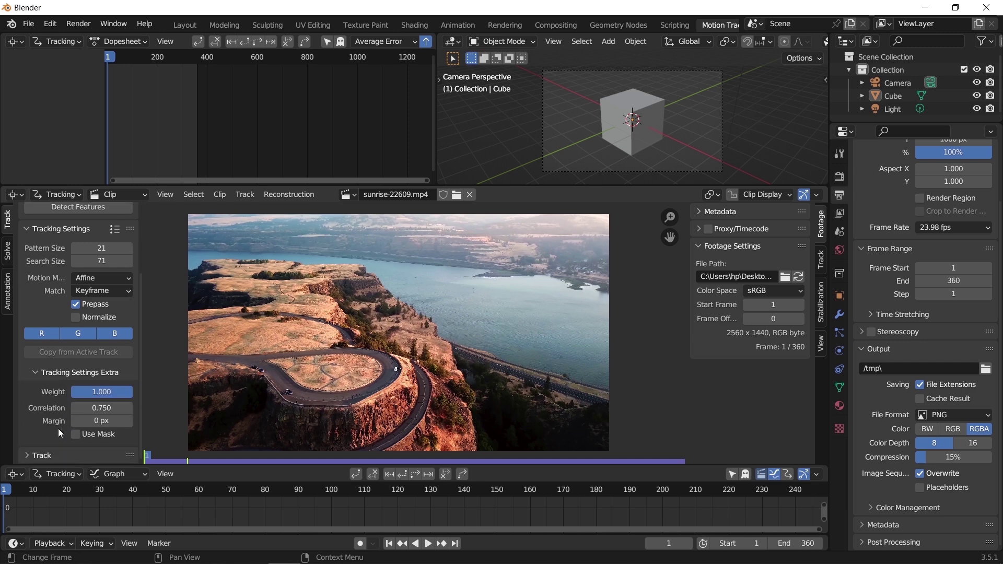
pyautogui.click(105, 408)
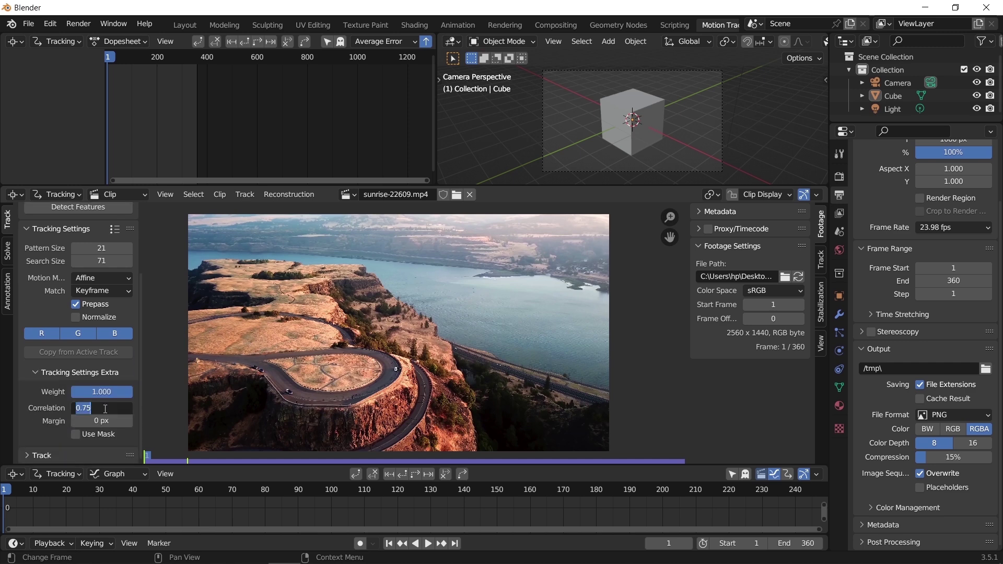
pyautogui.write('0.9')
pyautogui.press('Return')
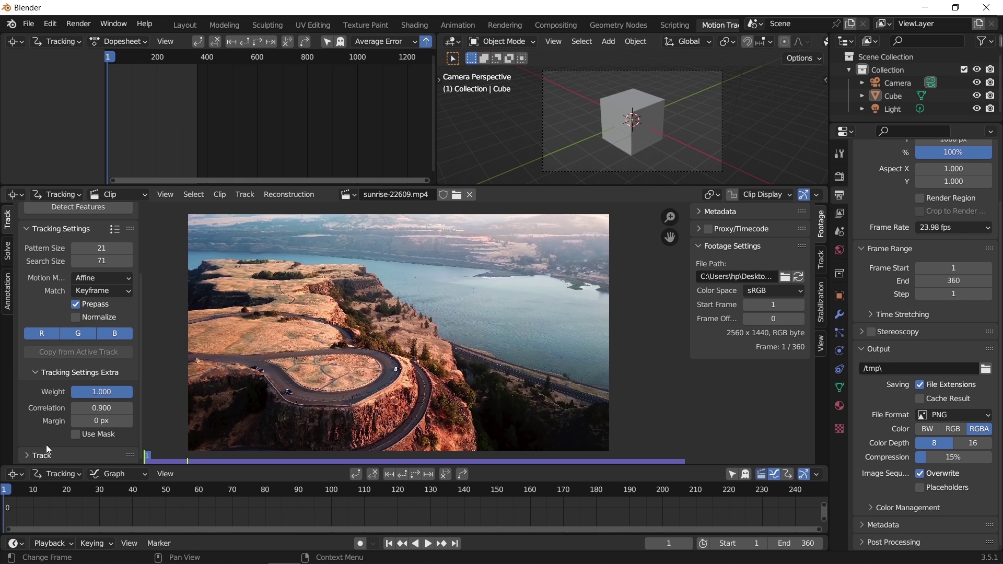
pyautogui.scroll(3, 57, 304)
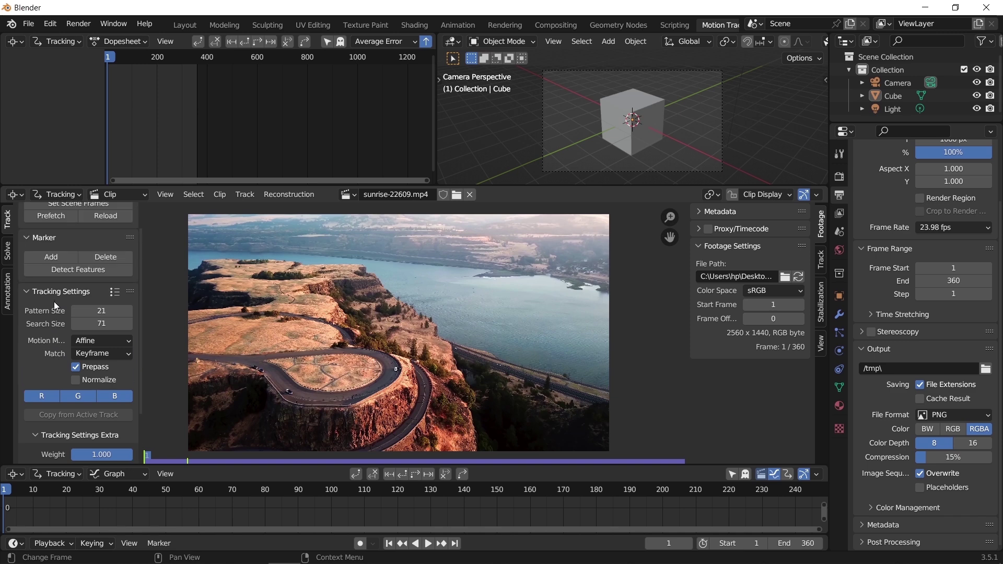
# Detect features at frame 1 and track forward, then detect at frame 360 and track backward
pyautogui.click(81, 271)
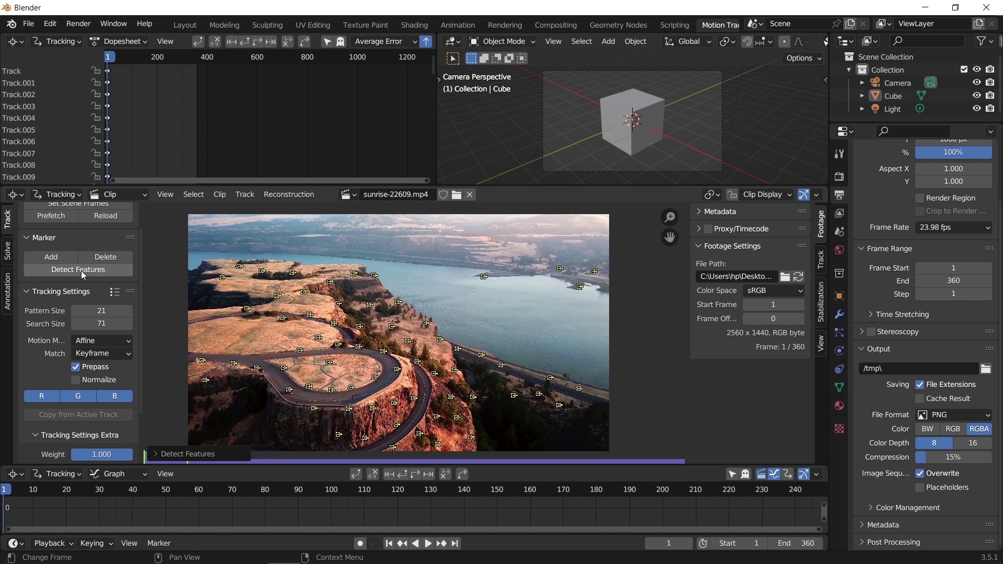
pyautogui.click(416, 479)
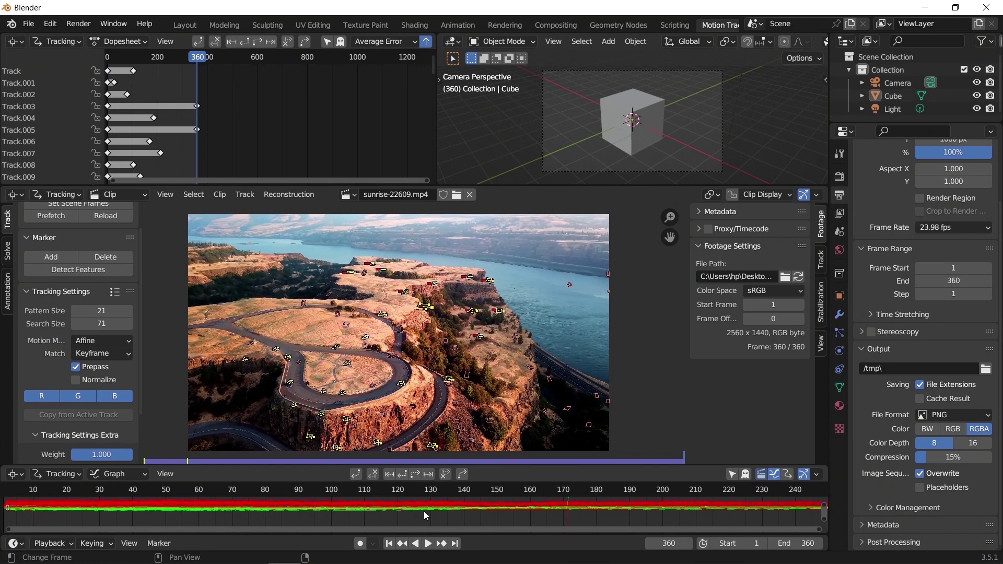
pyautogui.scroll(-1, 424, 510)
pyautogui.keyDown('ctrl'); pyautogui.moveTo(422, 511); pyautogui.dragTo(305, 521, button='middle'); pyautogui.keyUp('ctrl')
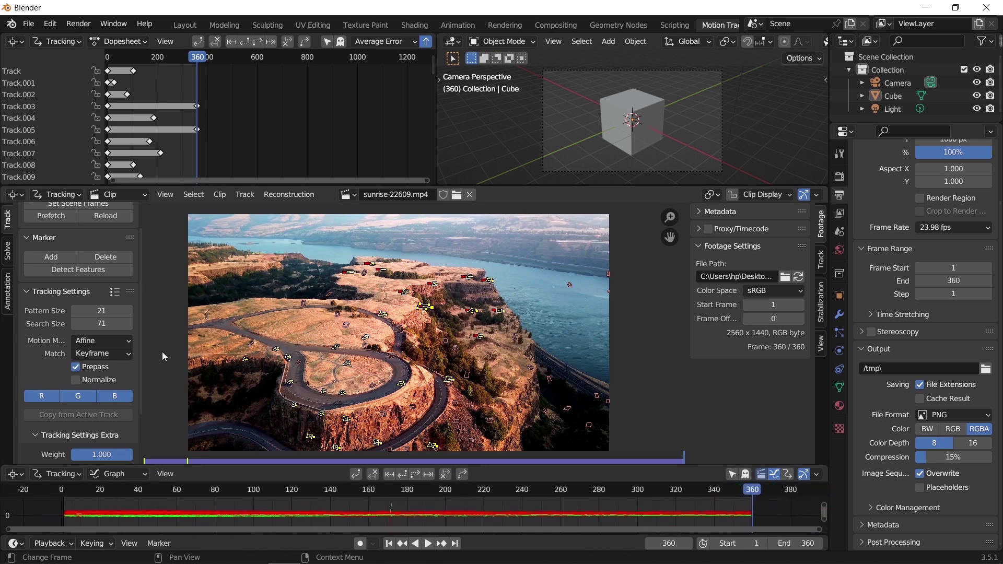
pyautogui.click(86, 269)
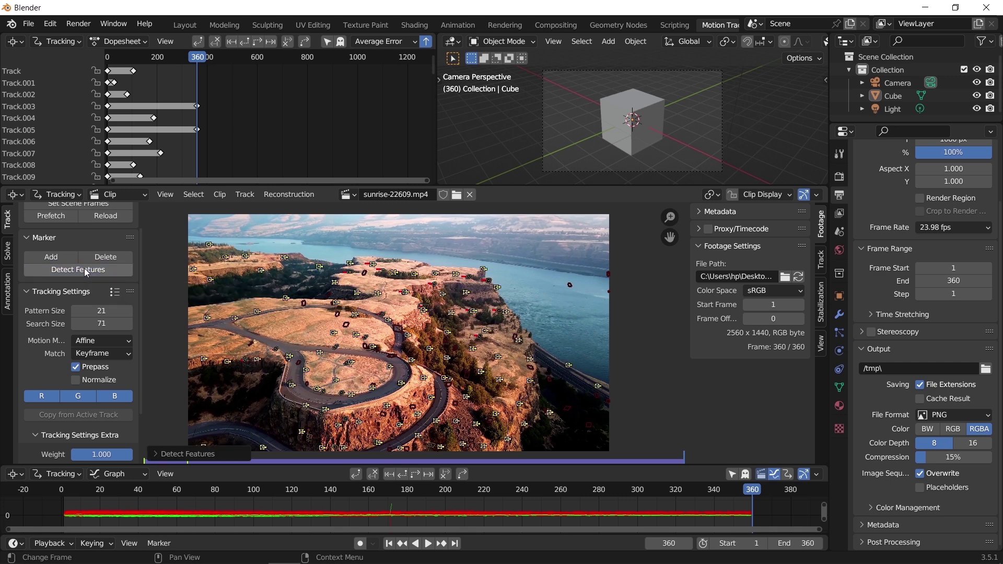
pyautogui.click(401, 476)
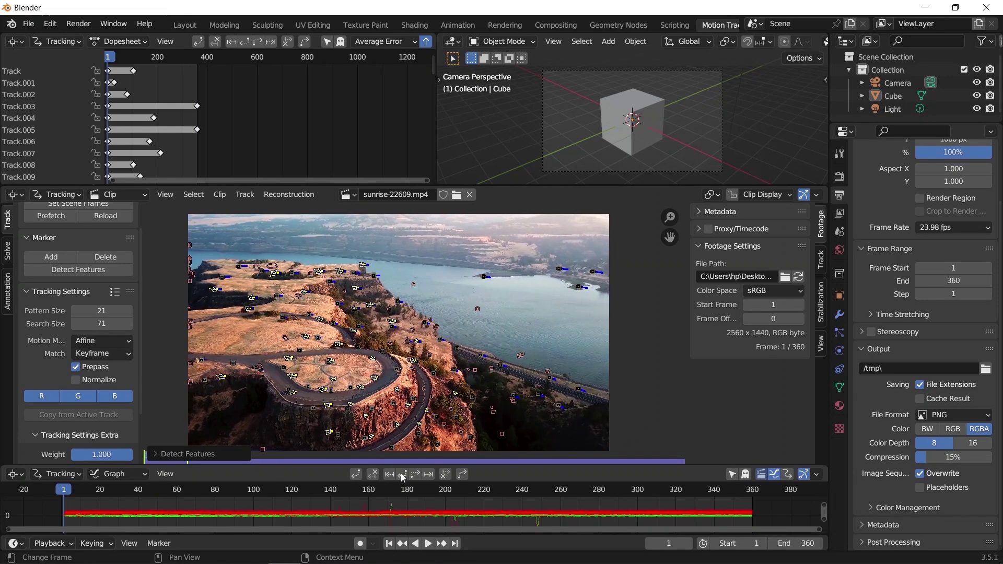
# Enlarge and fit the track graph, then select the track spiking near frame 248
pyautogui.scroll(-2, 436, 500)
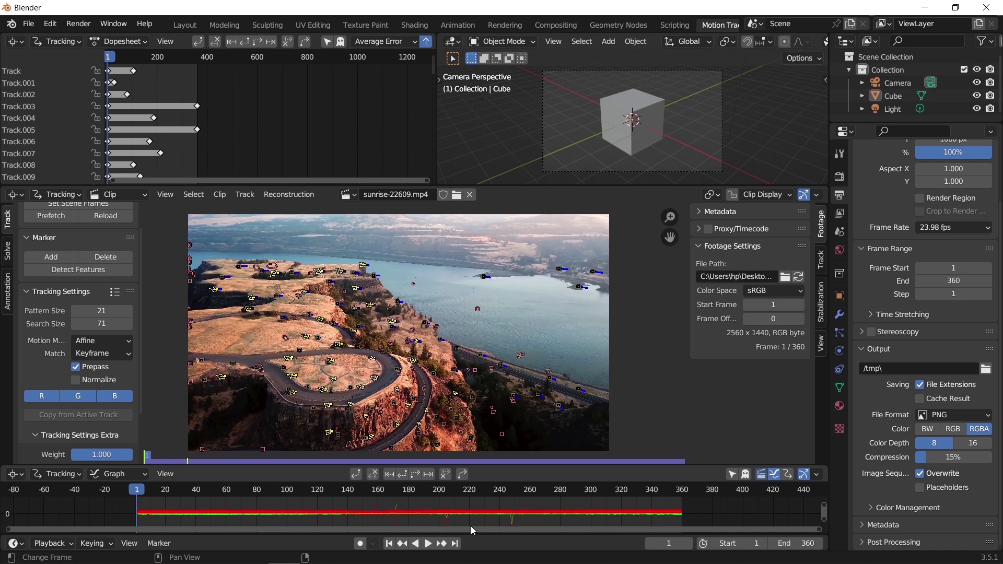
pyautogui.moveTo(495, 524); pyautogui.dragTo(476, 509, button='middle')
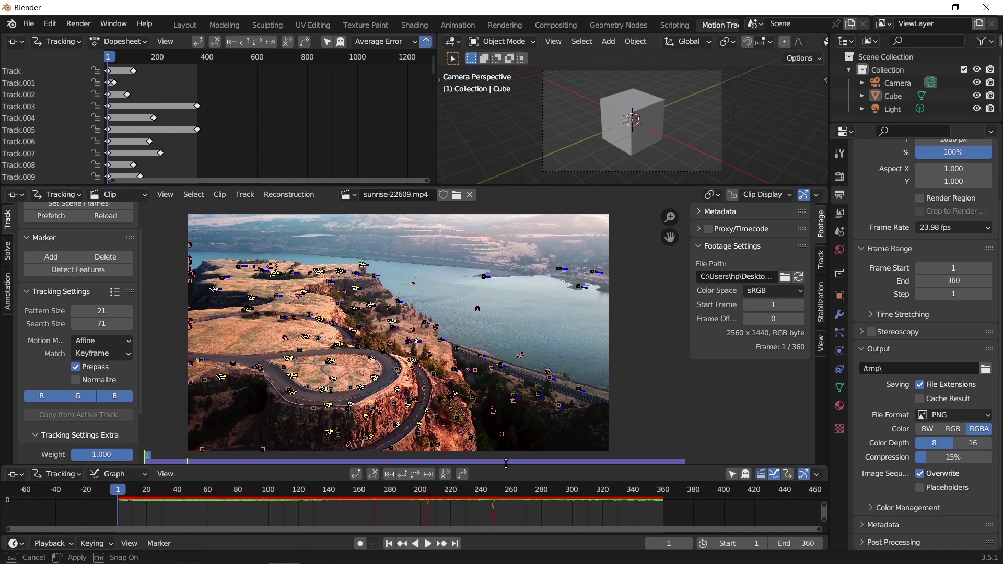
pyautogui.moveTo(502, 466); pyautogui.dragTo(501, 317)
pyautogui.press('Home')
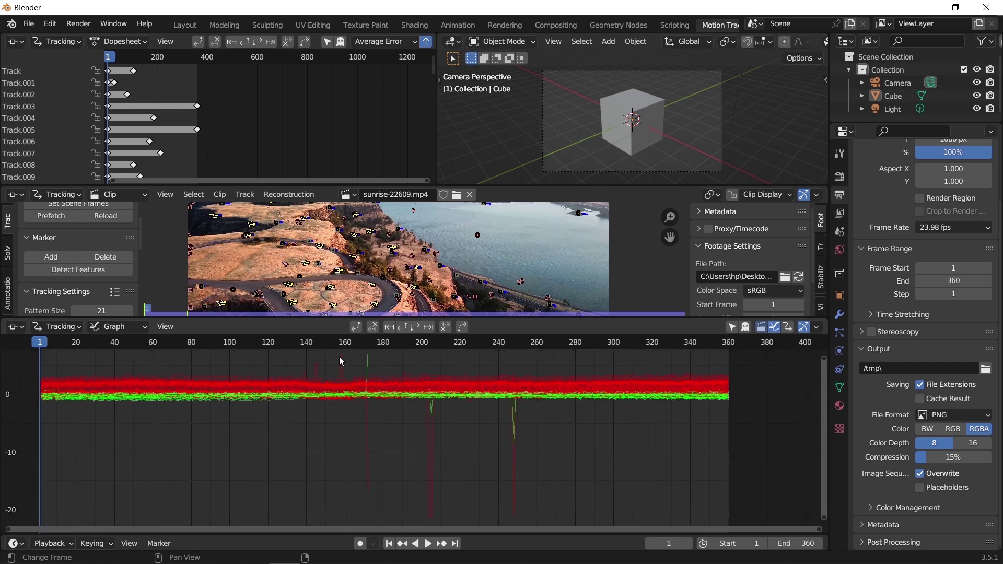
pyautogui.click(514, 434)
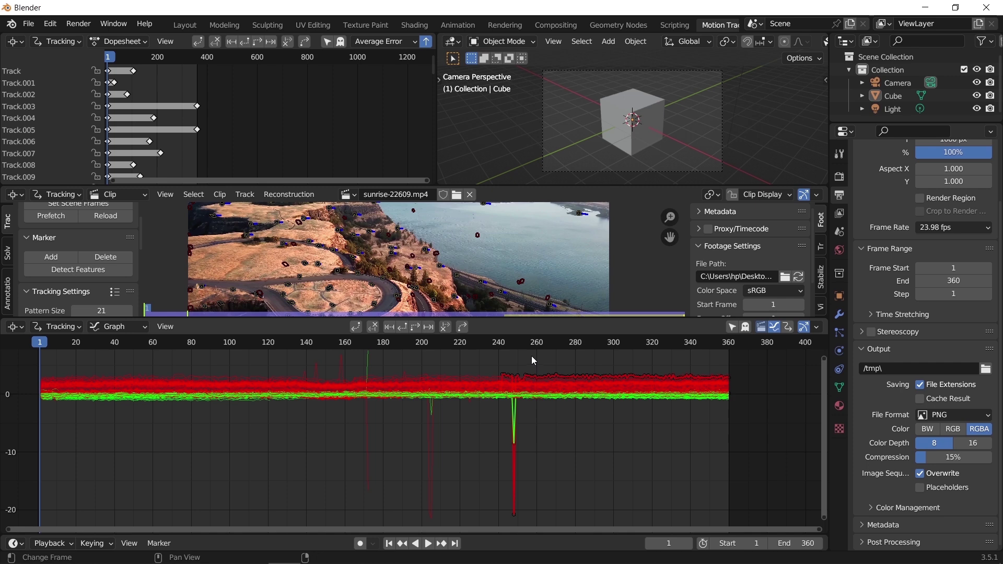
pyautogui.press('x')
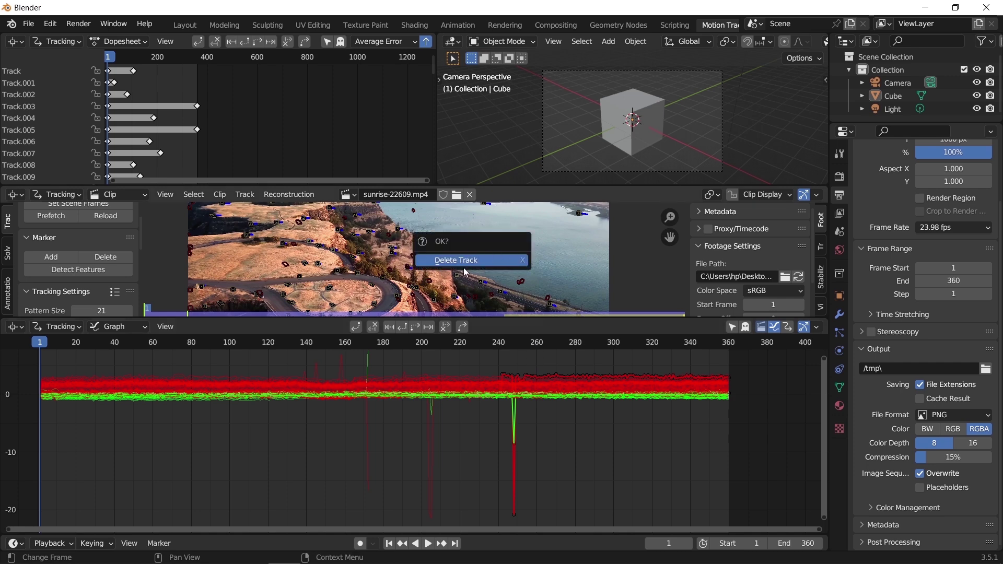
pyautogui.moveTo(556, 318); pyautogui.dragTo(567, 389)
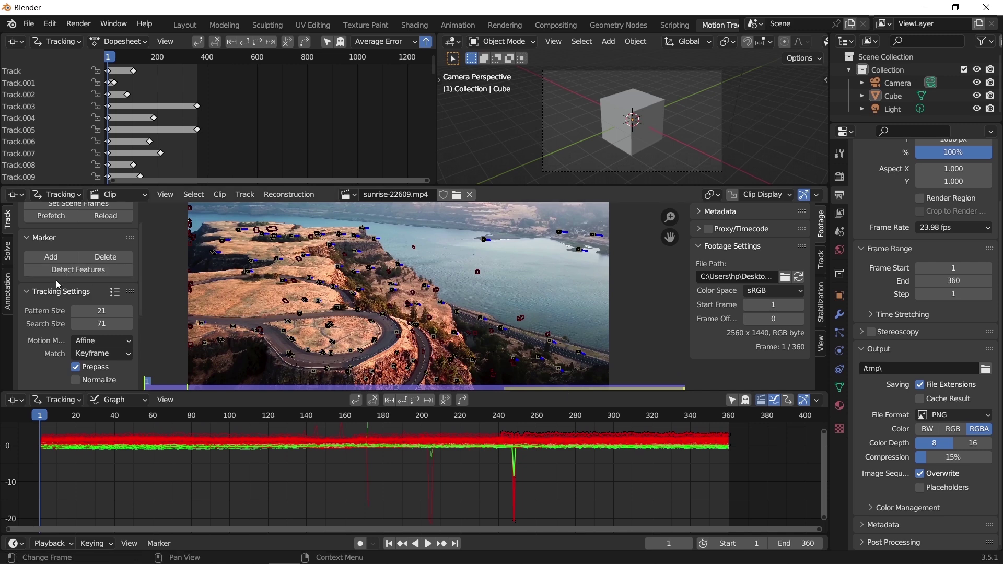
# Run Filter Tracks from the Solve tab's Clean Up panel to flag problematic tracks
pyautogui.scroll(2, 39, 277)
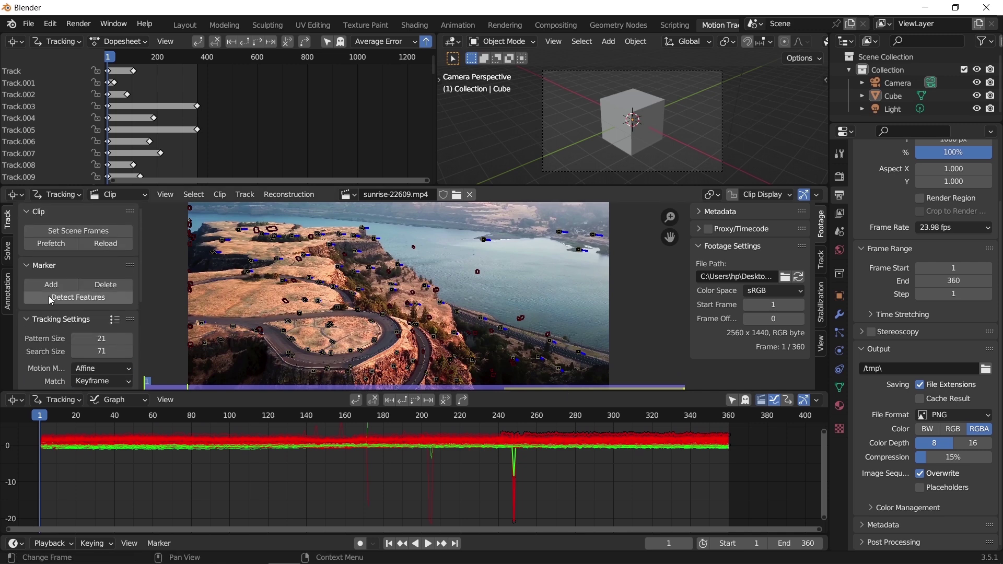
pyautogui.click(8, 256)
pyautogui.scroll(-4, 41, 284)
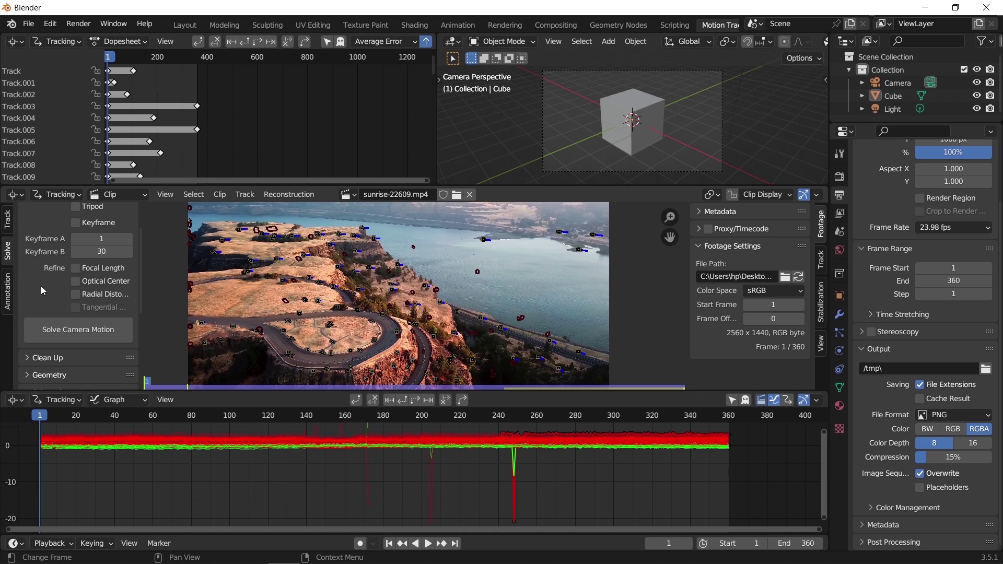
pyautogui.click(45, 317)
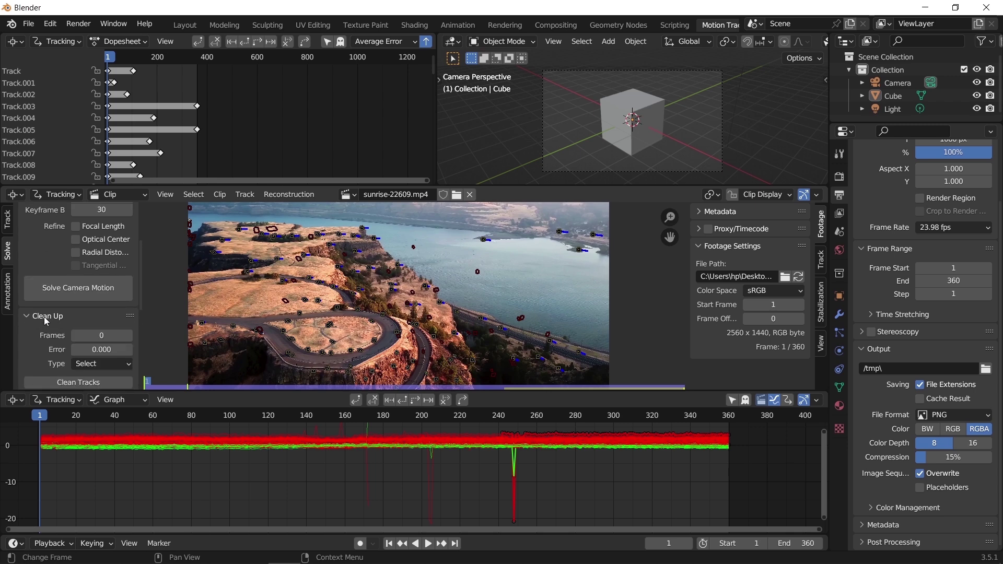
pyautogui.scroll(-3, 44, 316)
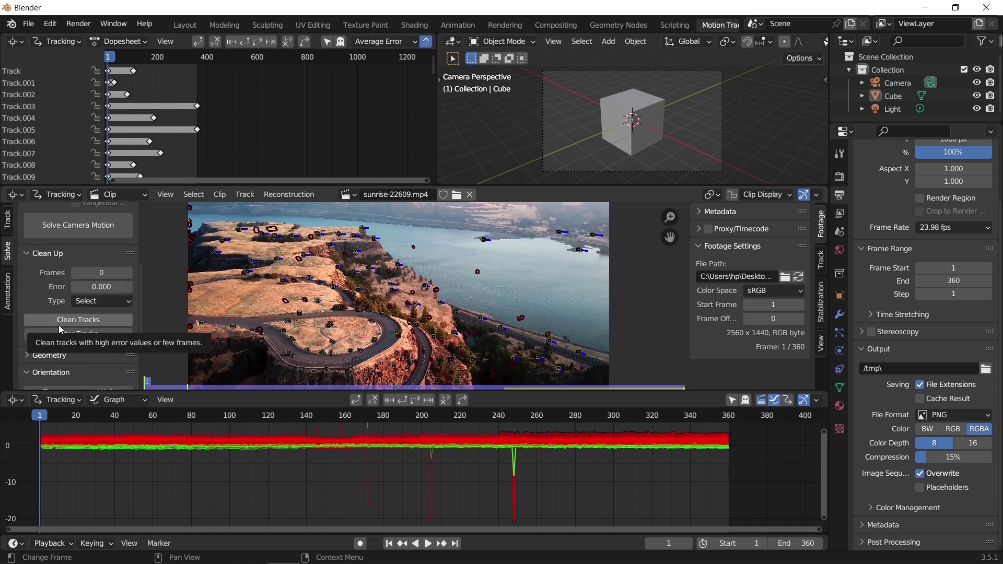
pyautogui.click(71, 336)
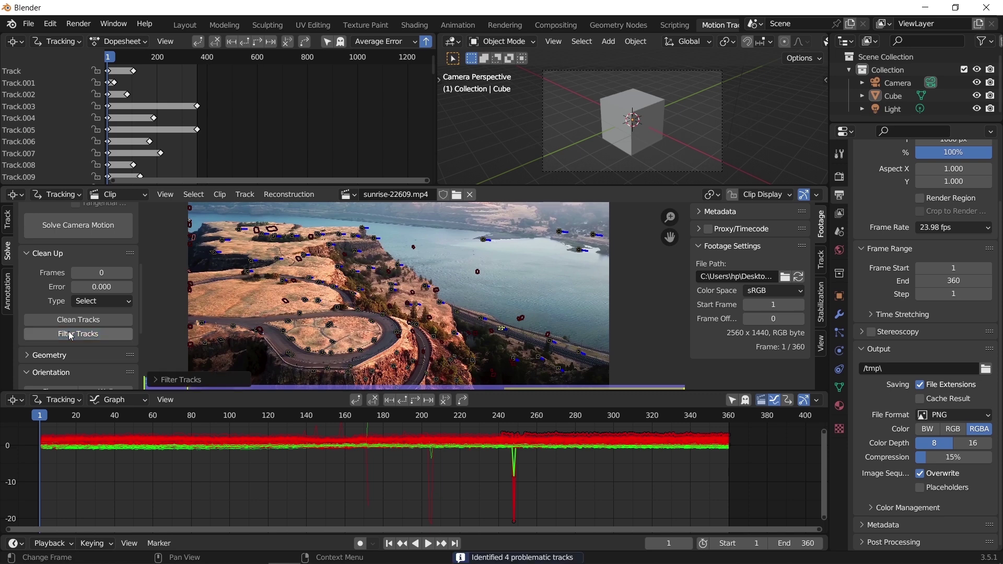
pyautogui.click(182, 375)
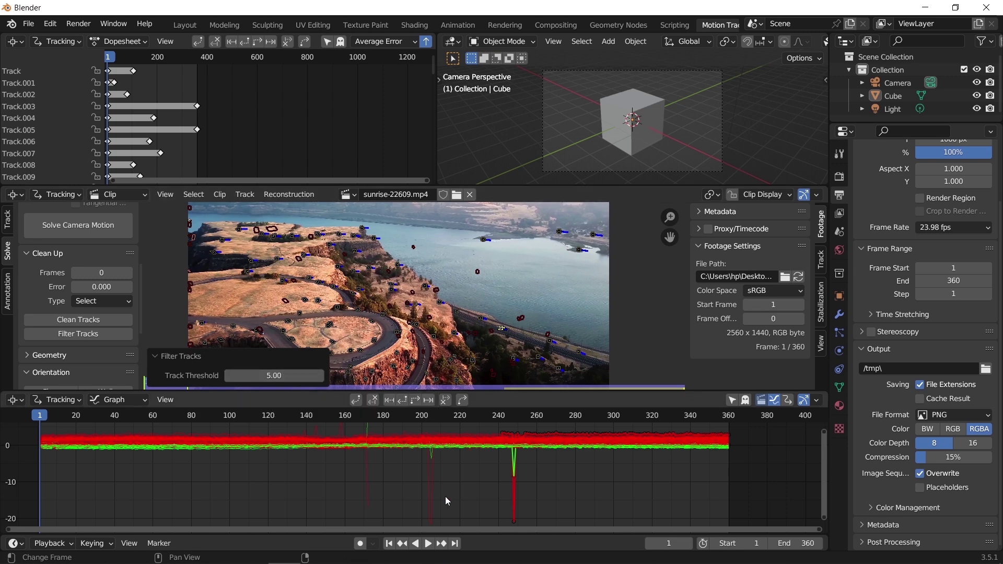
# Set the filter's Track Threshold to 1, then to 5
pyautogui.click(271, 375)
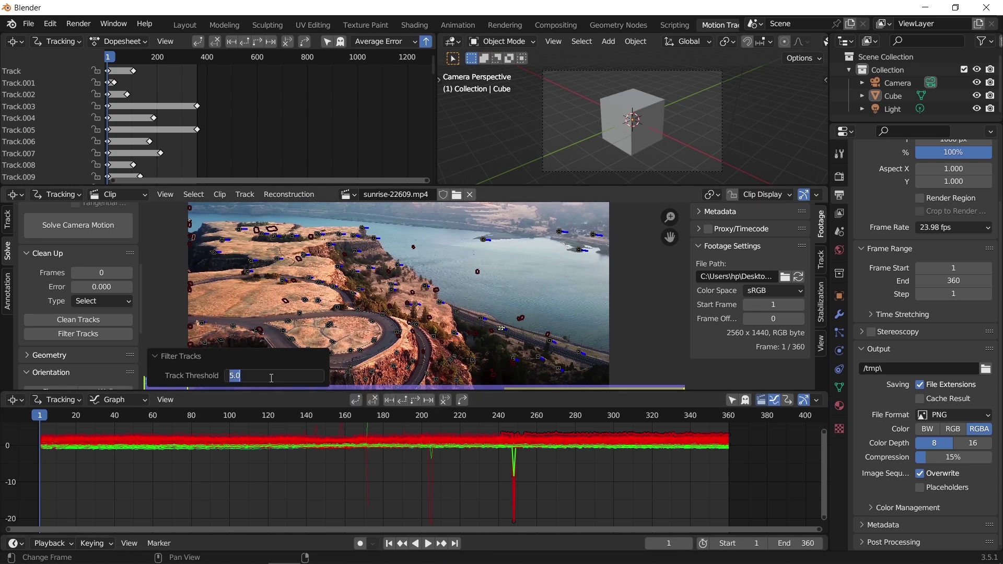
pyautogui.write('1')
pyautogui.press('Return')
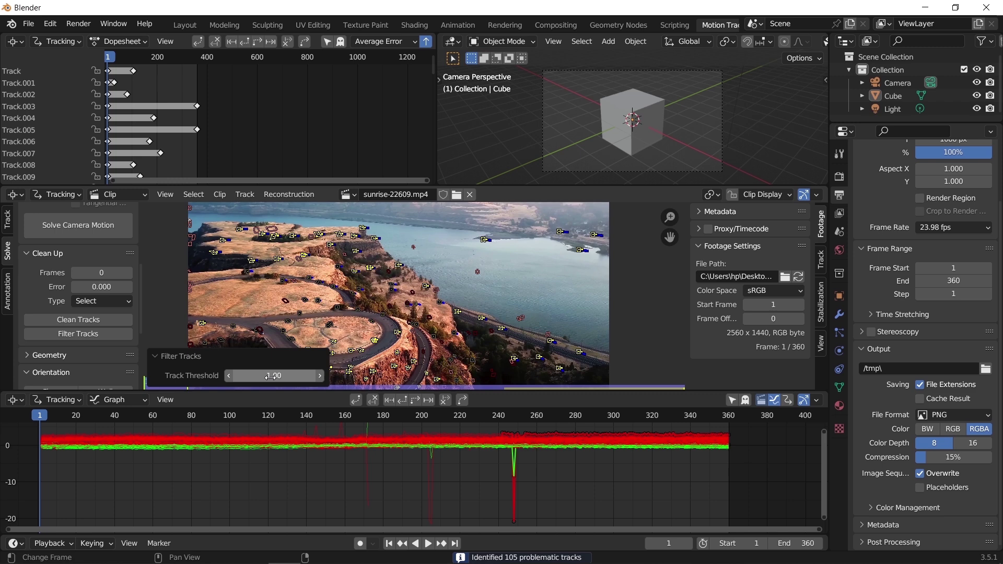
pyautogui.click(271, 376)
pyautogui.write('5')
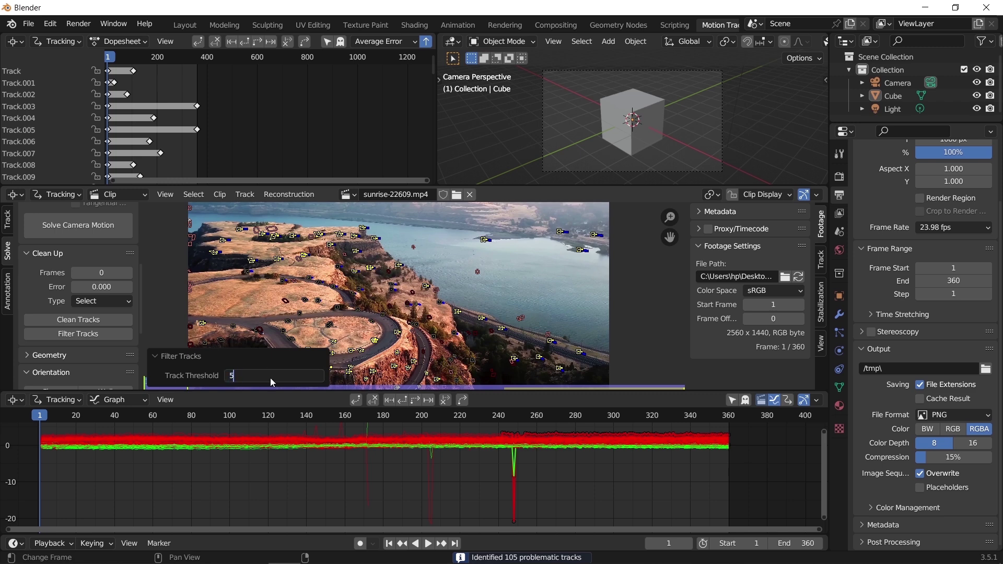
pyautogui.press('Return')
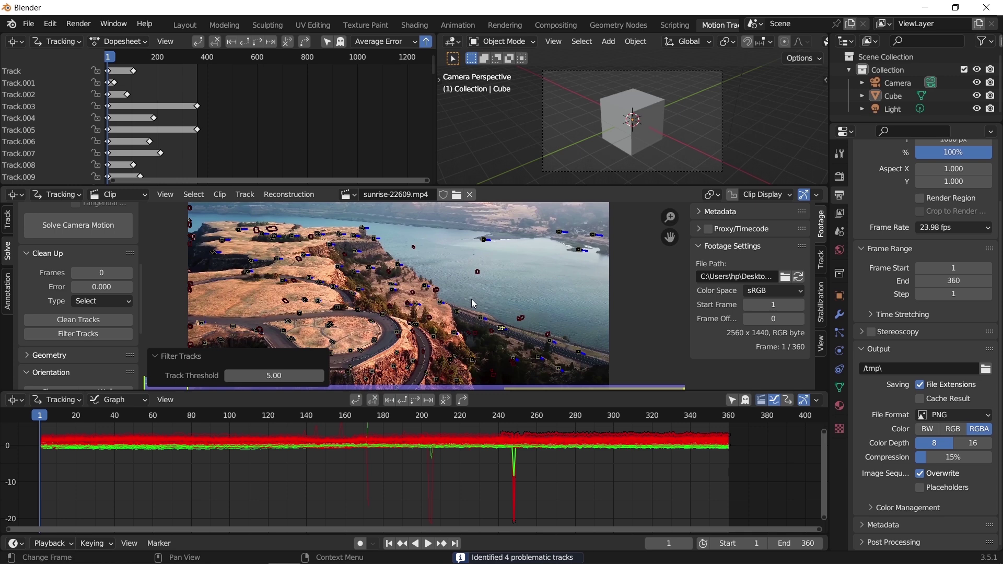
# Delete the four flagged tracks and recentre the error curves in the graph
pyautogui.press('x')
pyautogui.click(497, 306)
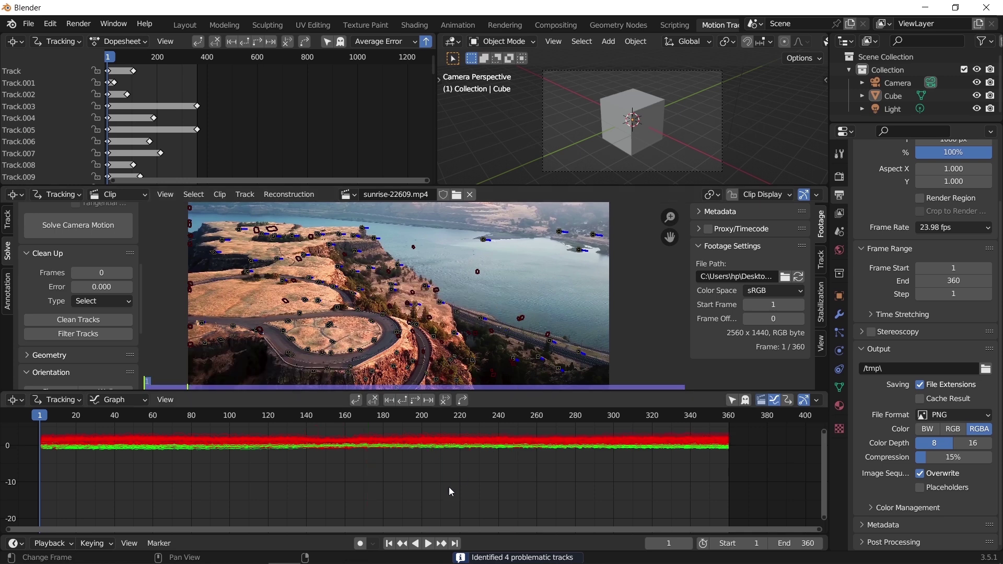
pyautogui.scroll(-3, 449, 486)
pyautogui.moveTo(406, 490); pyautogui.dragTo(551, 480, button='middle')
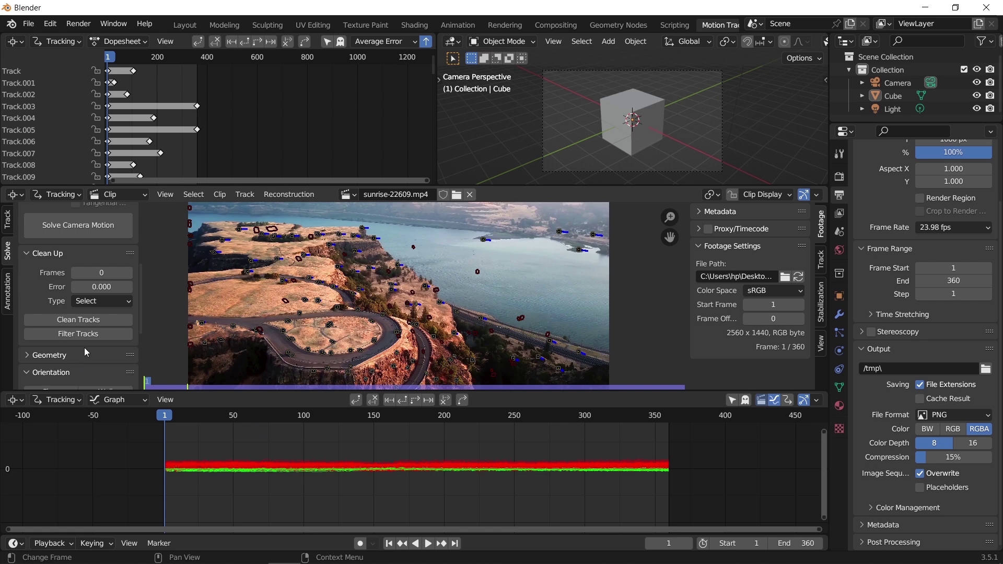
# Enable focal length refinement and automatic keyframe selection for the camera solve
pyautogui.scroll(6, 87, 347)
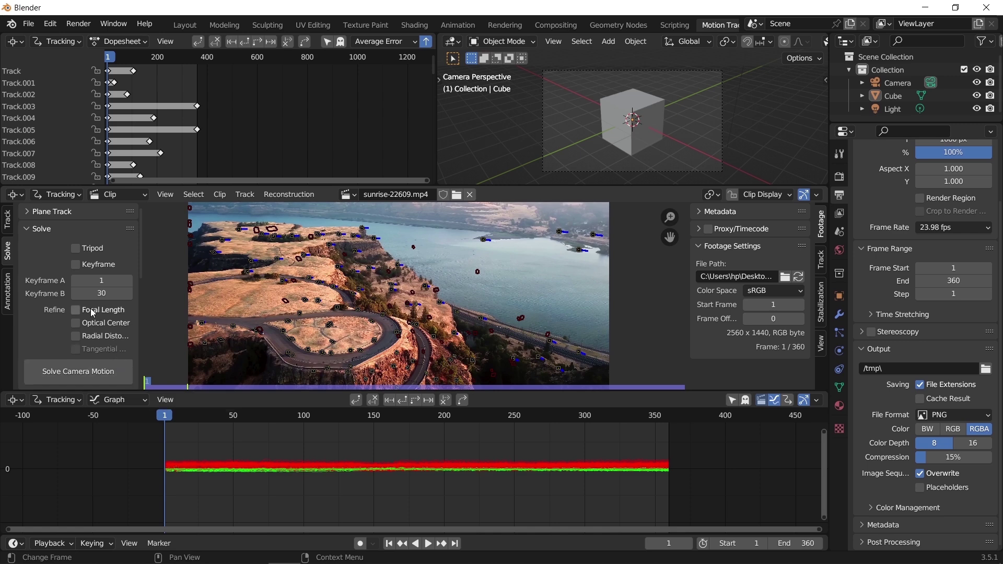
pyautogui.click(77, 310)
pyautogui.click(76, 265)
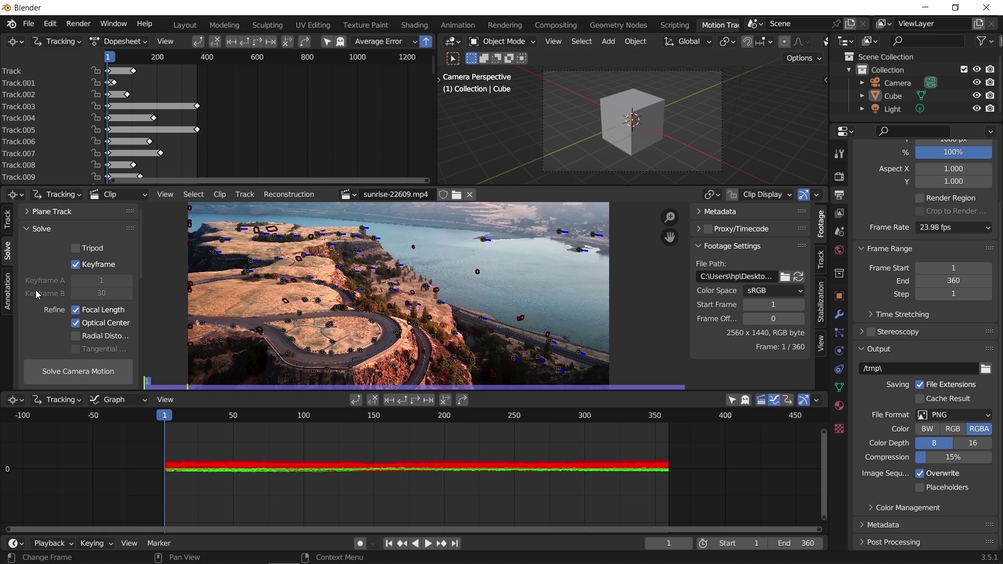
# Solve the camera motion, reaching a 0.37 px solve error
pyautogui.scroll(-3, 35, 290)
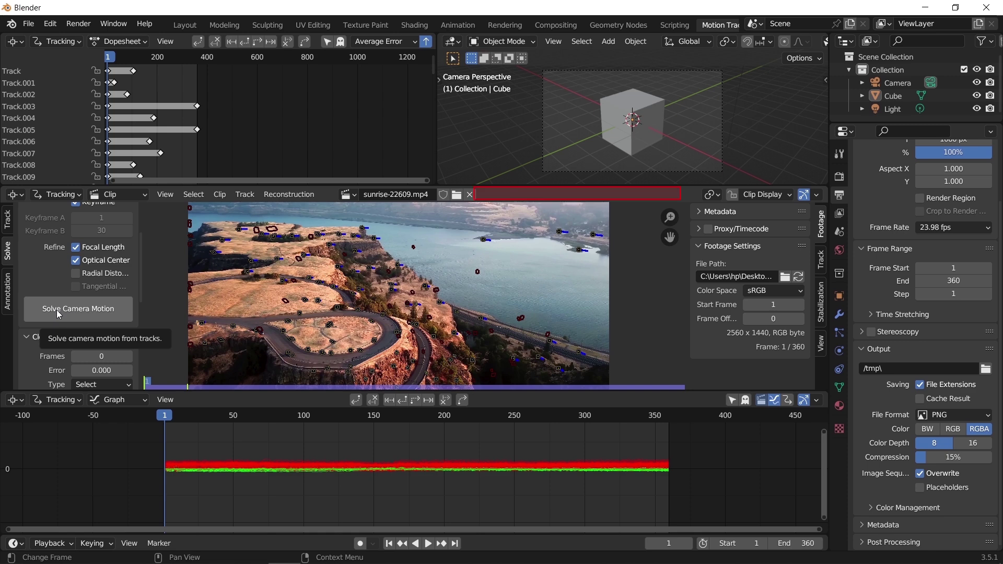
pyautogui.click(59, 313)
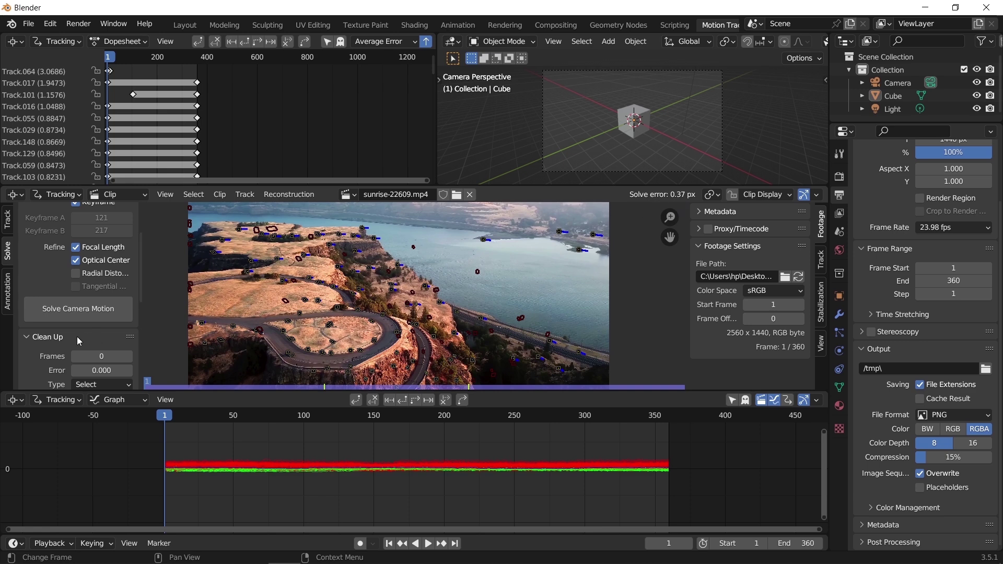
pyautogui.scroll(-2, 77, 340)
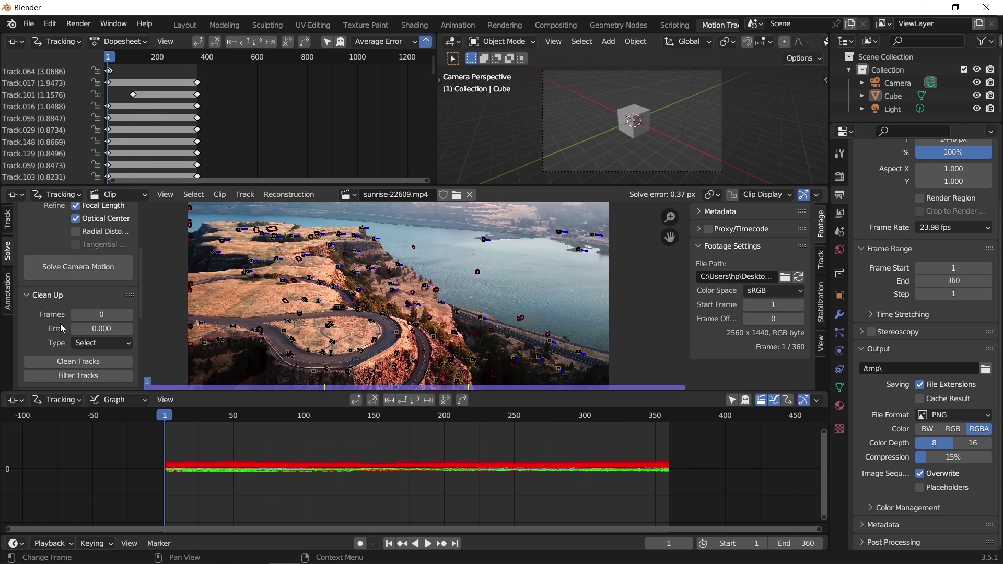
pyautogui.scroll(-2, 60, 324)
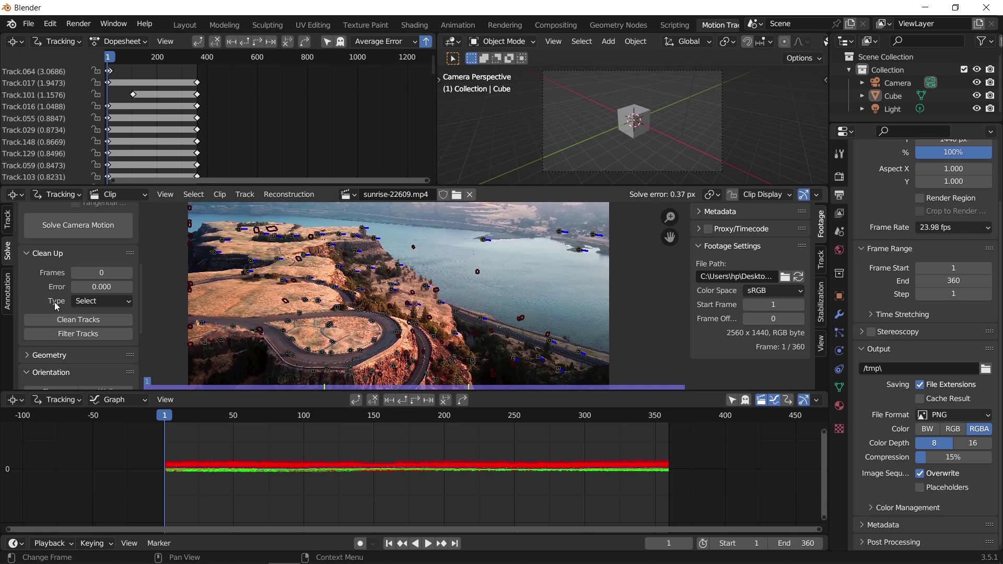
pyautogui.moveTo(225, 391); pyautogui.dragTo(219, 445)
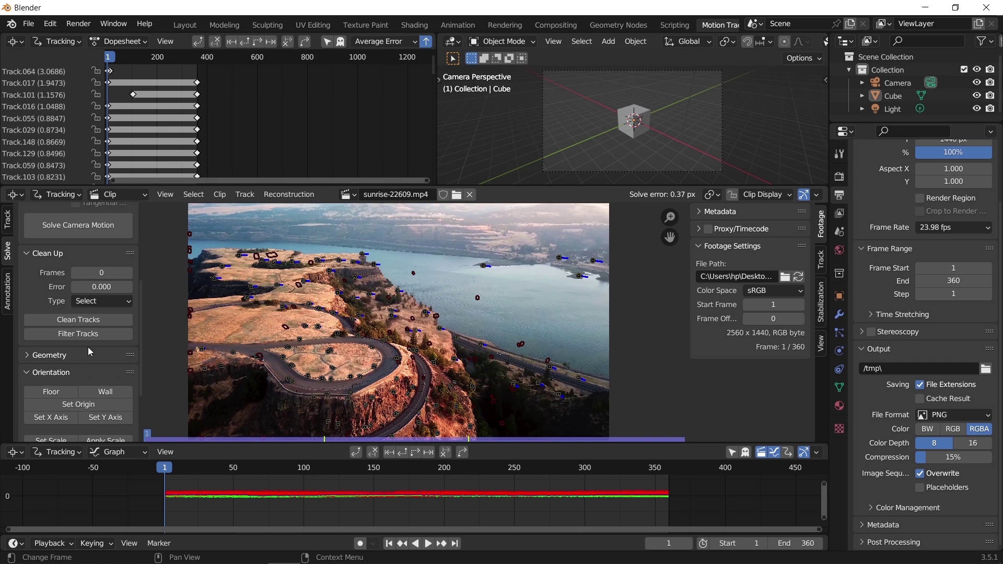
pyautogui.scroll(-4, 87, 347)
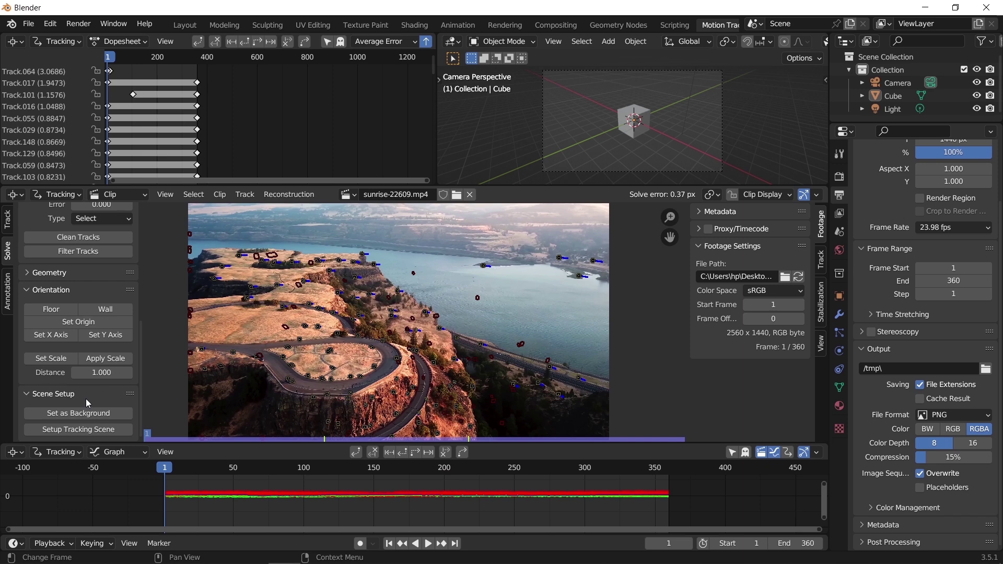
# Run Setup Tracking Scene and inspect it in Layout with the Motion Tracking overlay on
pyautogui.click(85, 429)
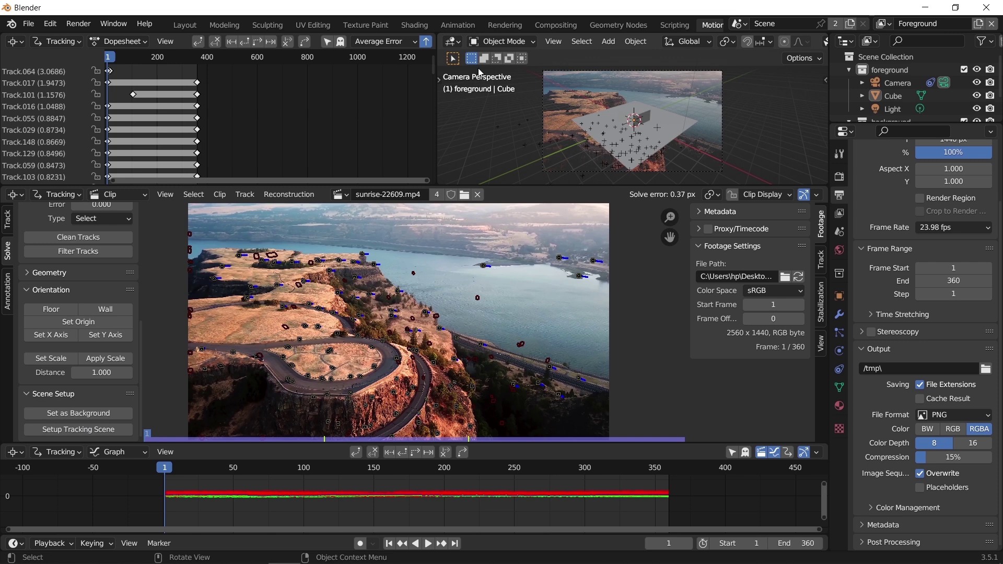
pyautogui.click(186, 25)
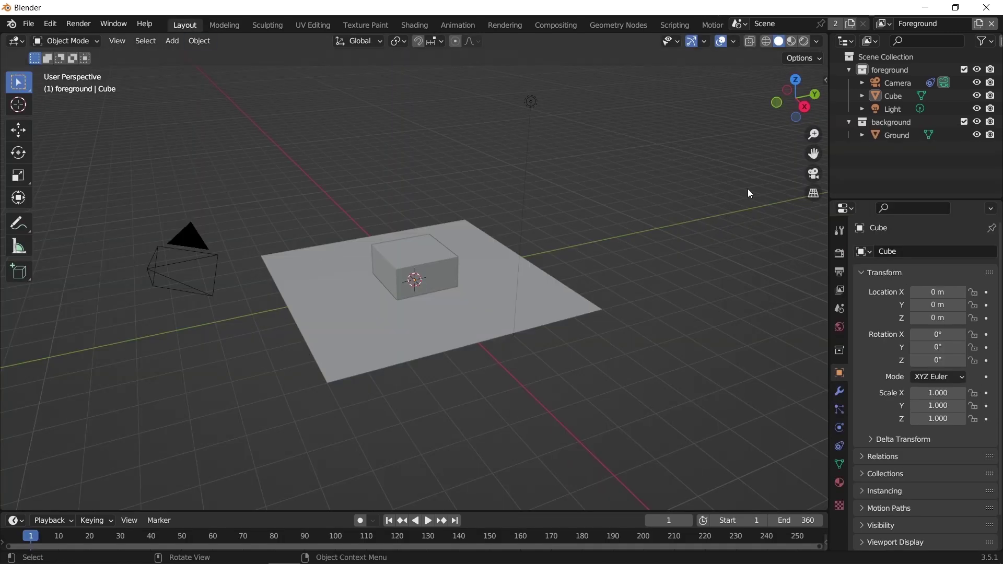
pyautogui.click(734, 41)
pyautogui.click(657, 311)
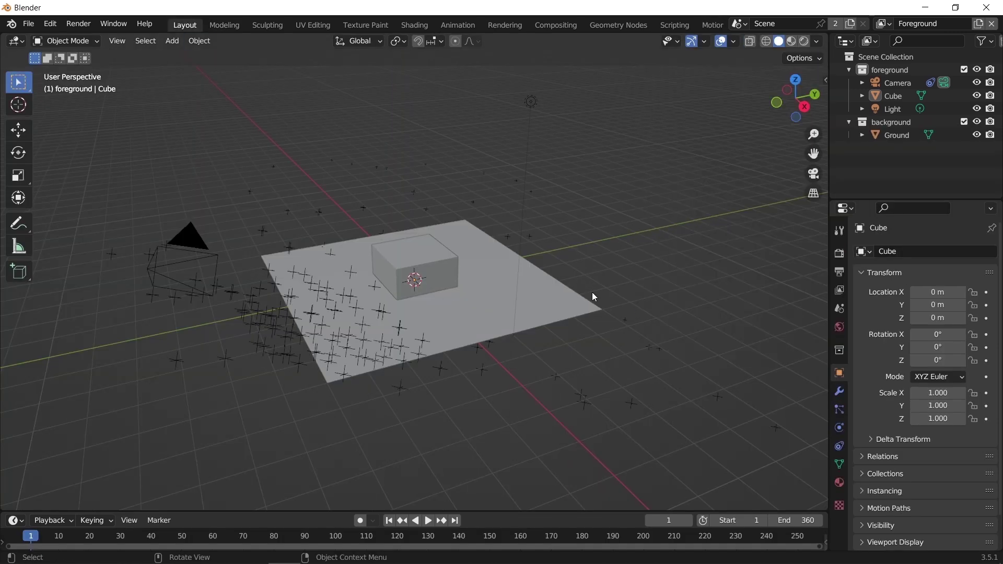
pyautogui.moveTo(591, 292); pyautogui.dragTo(489, 339, button='middle')
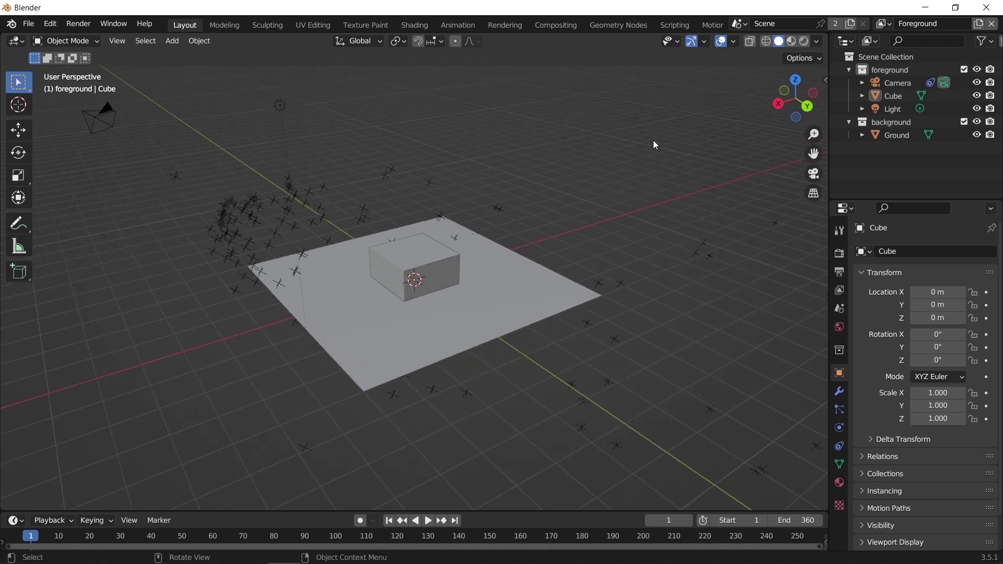
pyautogui.click(712, 26)
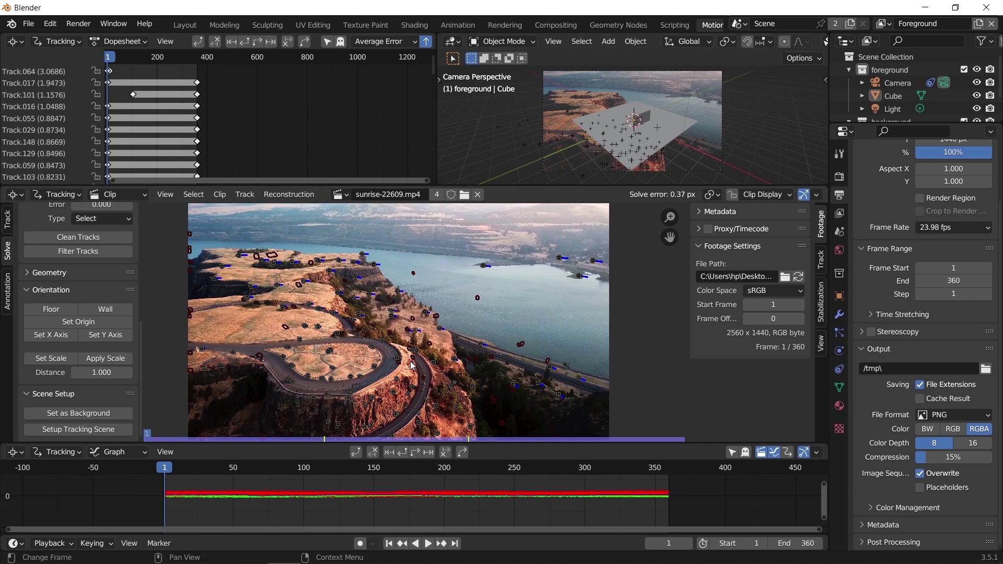
# Set three road-loop track markers as the scene Floor, then return to the Layout workspace
pyautogui.scroll(6, 412, 366)
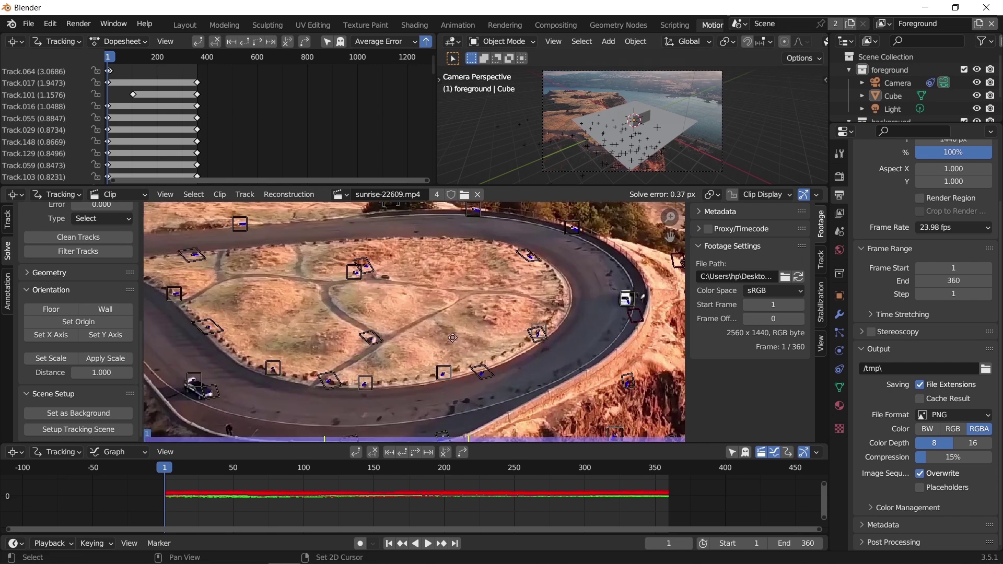
pyautogui.moveTo(452, 338); pyautogui.dragTo(484, 327, button='middle')
pyautogui.click(398, 373)
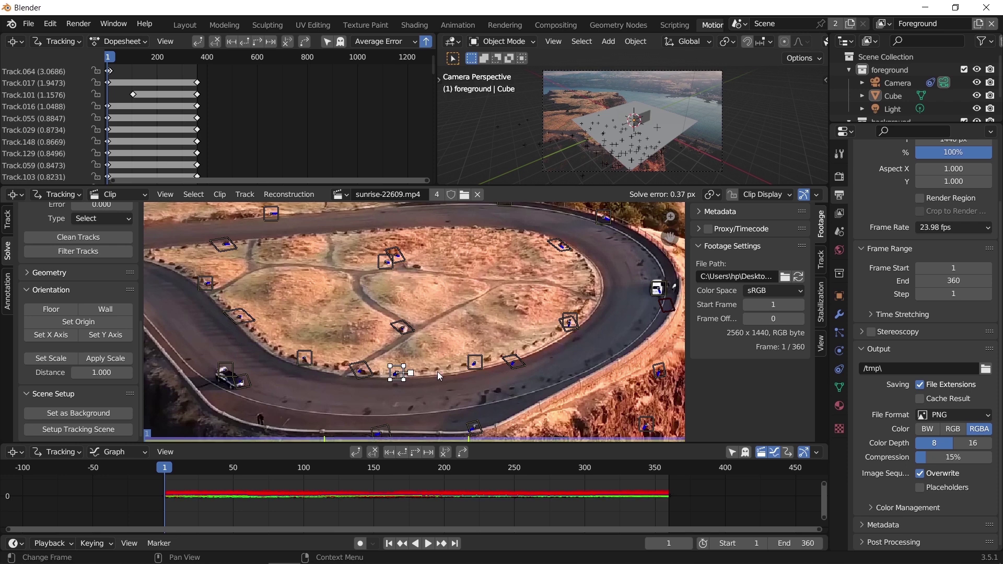
pyautogui.keyDown('shift'); pyautogui.click(479, 361); pyautogui.keyUp('shift')
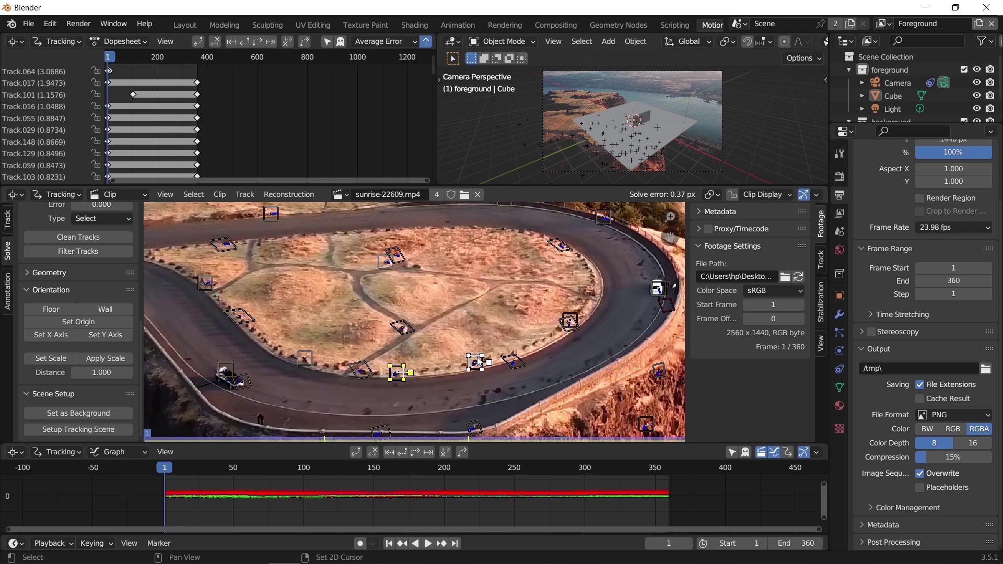
pyautogui.keyDown('shift'); pyautogui.click(272, 215); pyautogui.keyUp('shift')
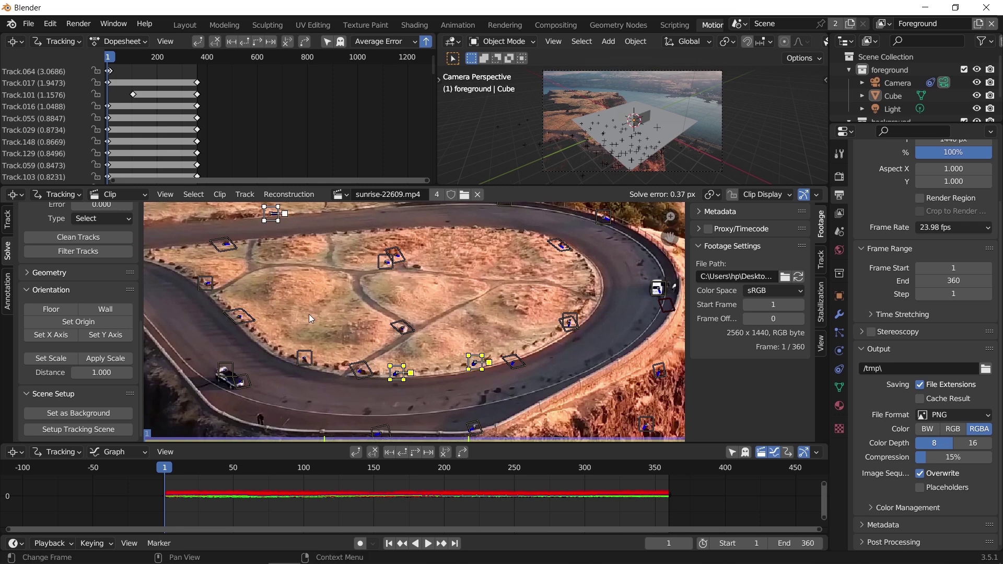
pyautogui.click(48, 311)
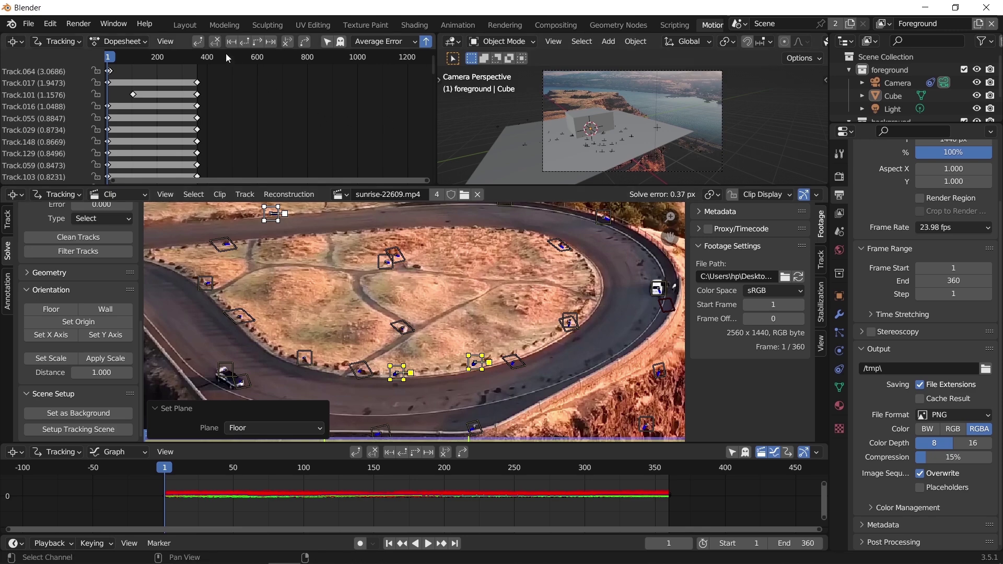
pyautogui.click(183, 26)
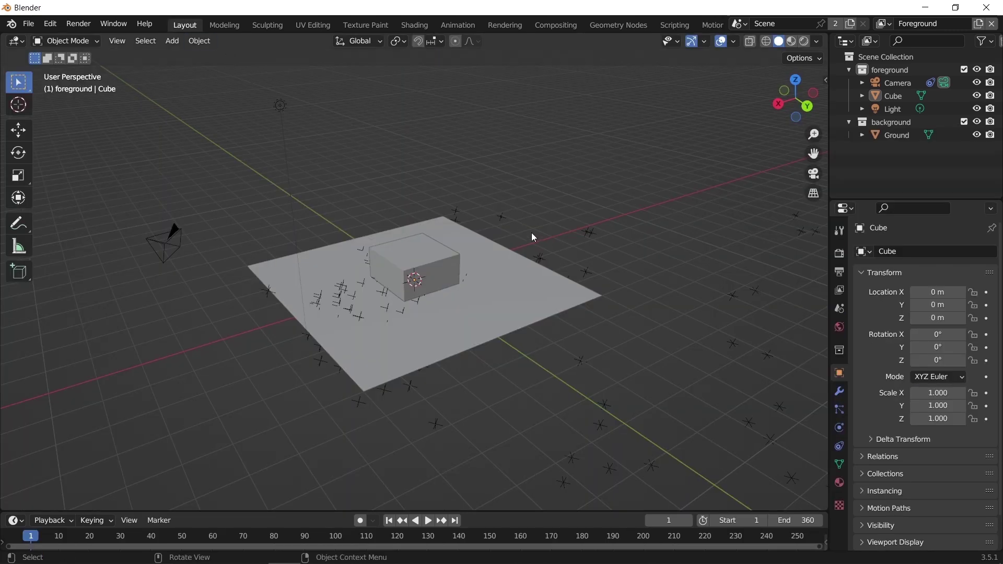
# In camera view, hide the Cube and Ground and play the footage alone to check the track
pyautogui.press('KP_0')
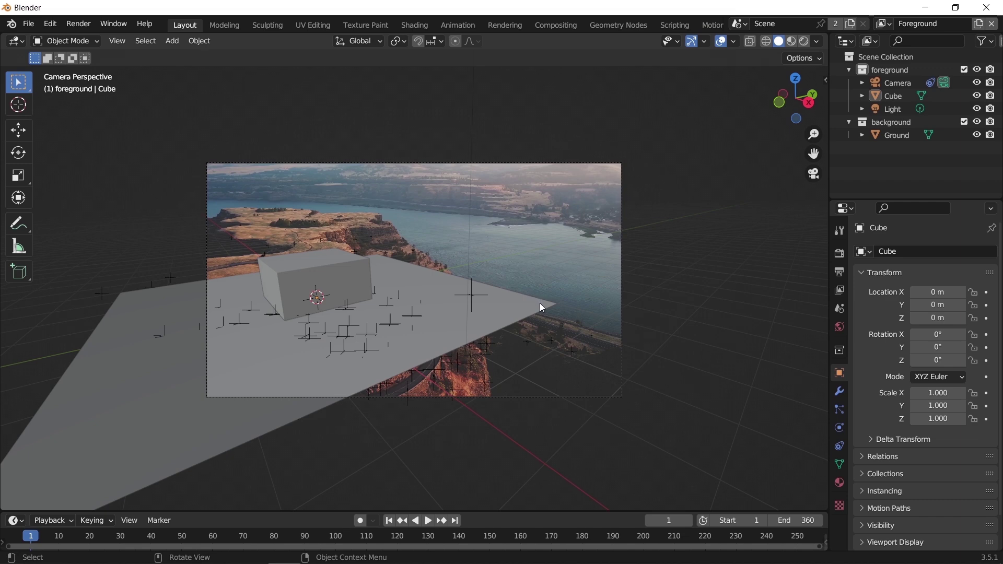
pyautogui.press('space')
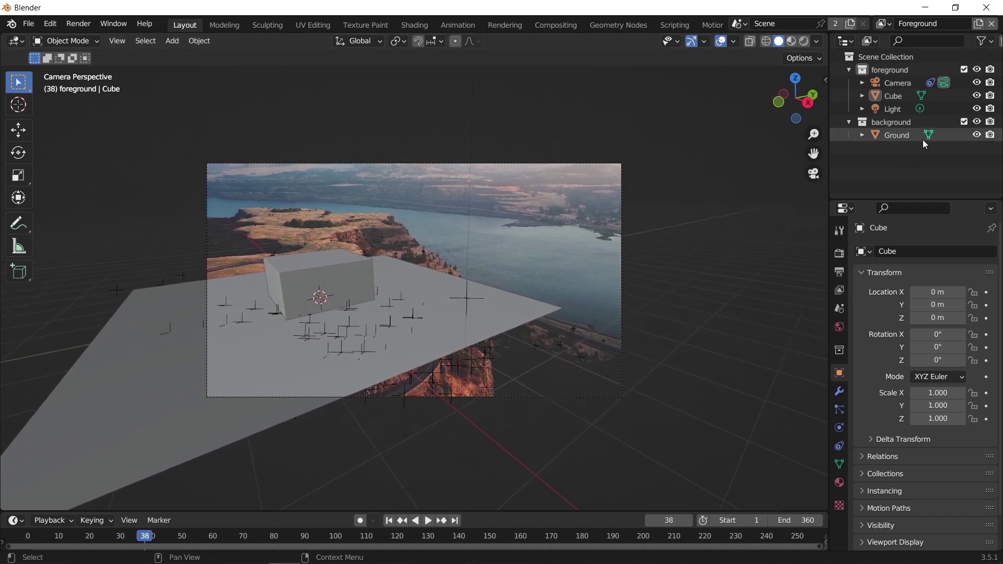
pyautogui.click(977, 96)
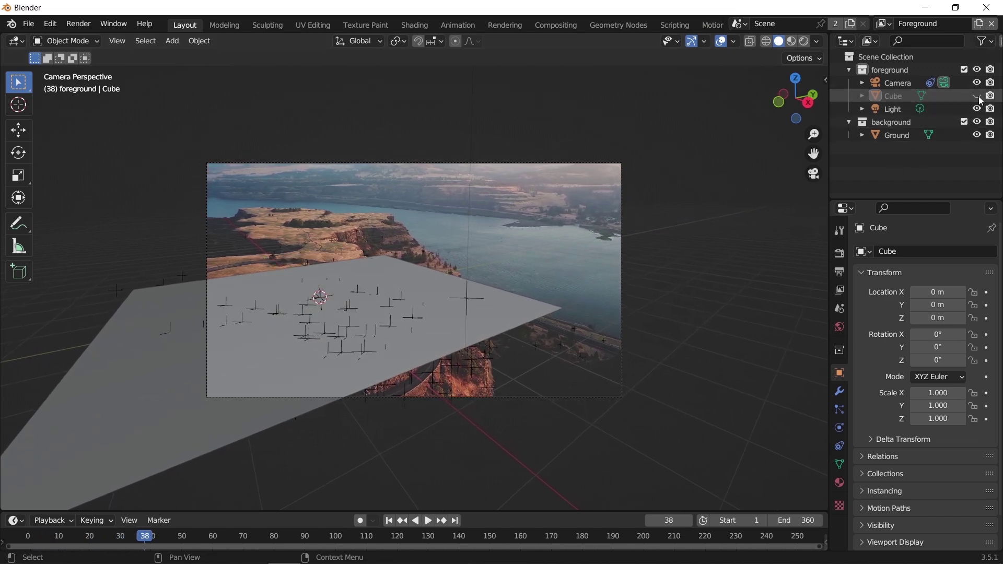
pyautogui.click(976, 135)
pyautogui.press('space')
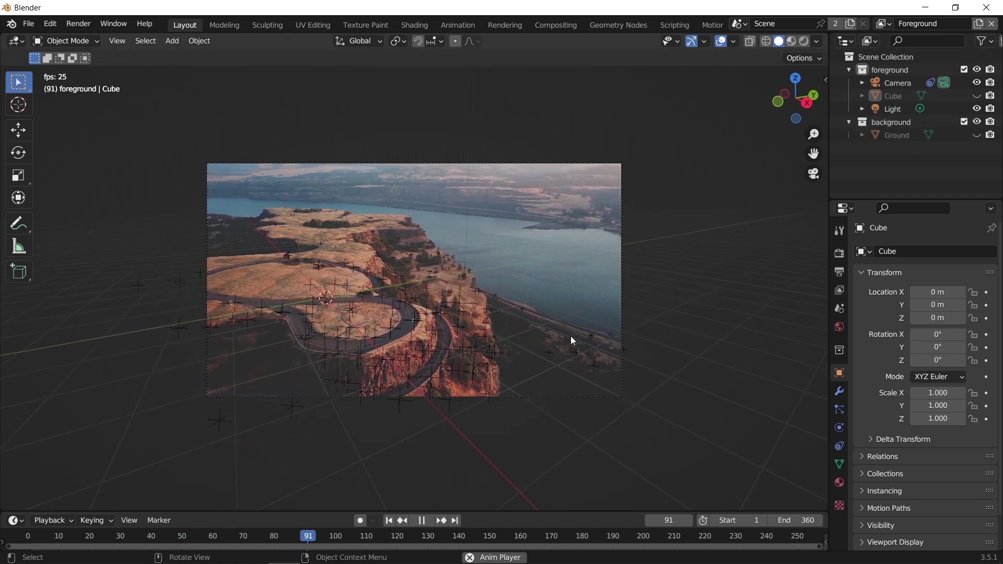
pyautogui.press('space')
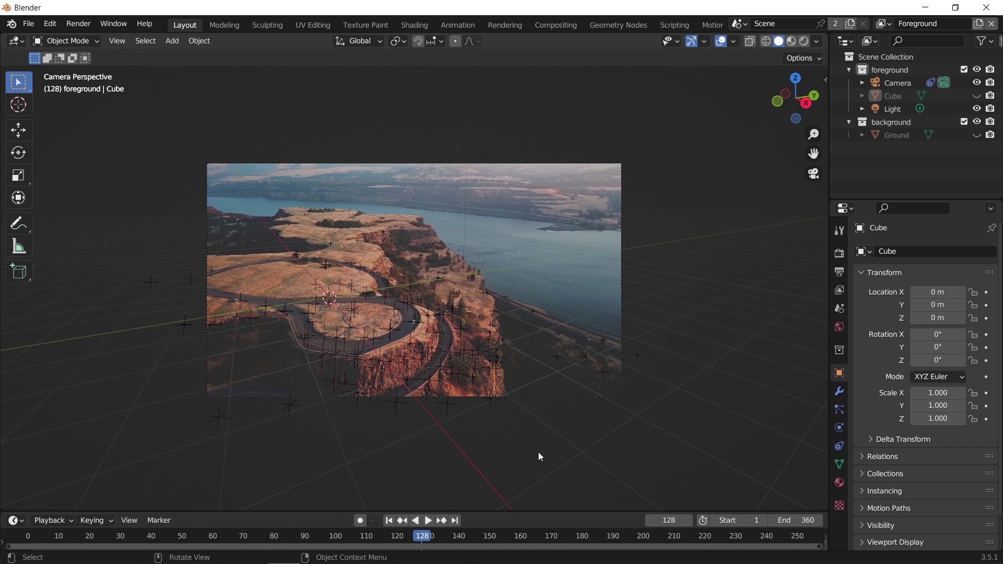
pyautogui.click(389, 521)
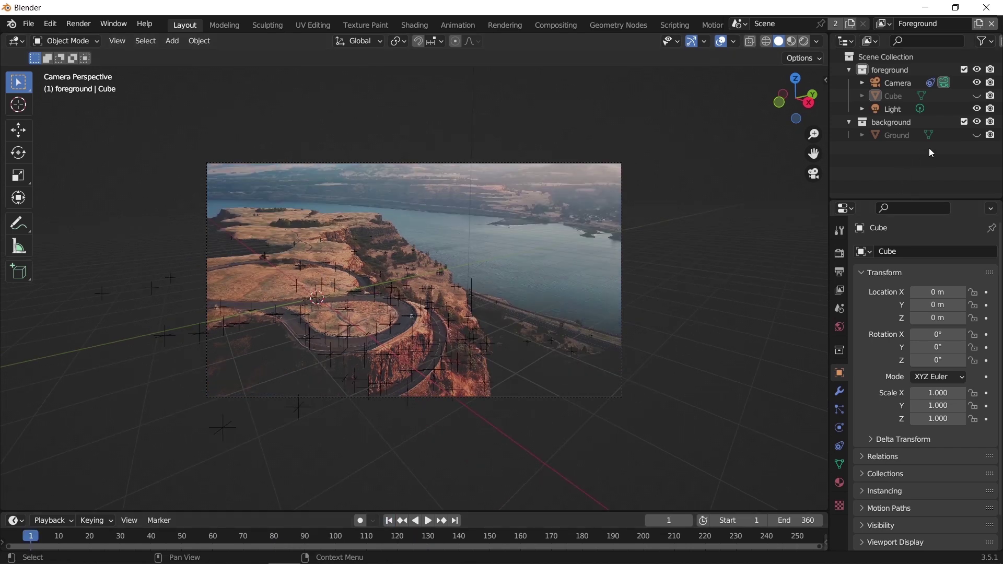
# Unhide Ground and Cube, move Ground into the foreground collection, and scale both down
pyautogui.click(976, 135)
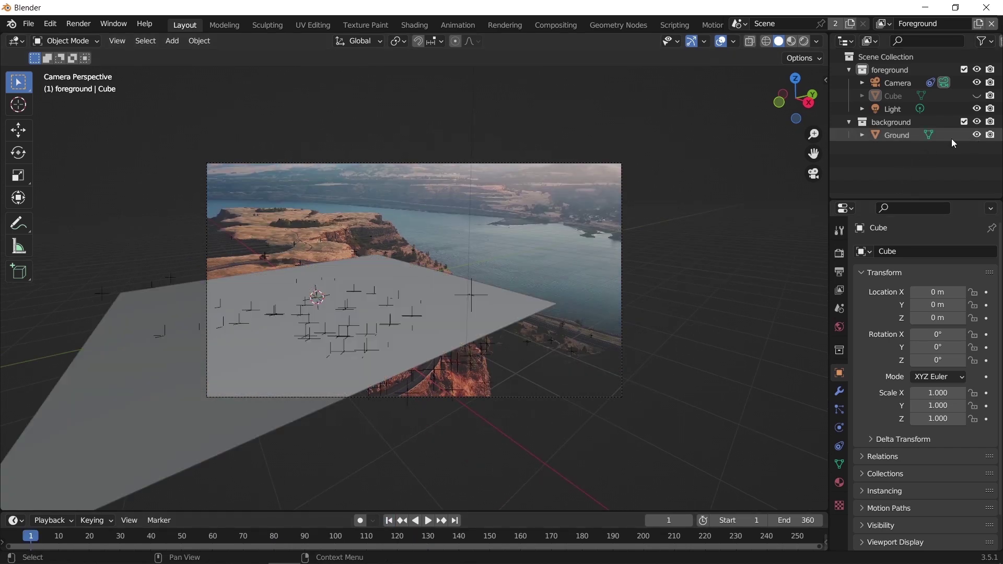
pyautogui.moveTo(949, 139); pyautogui.dragTo(889, 74)
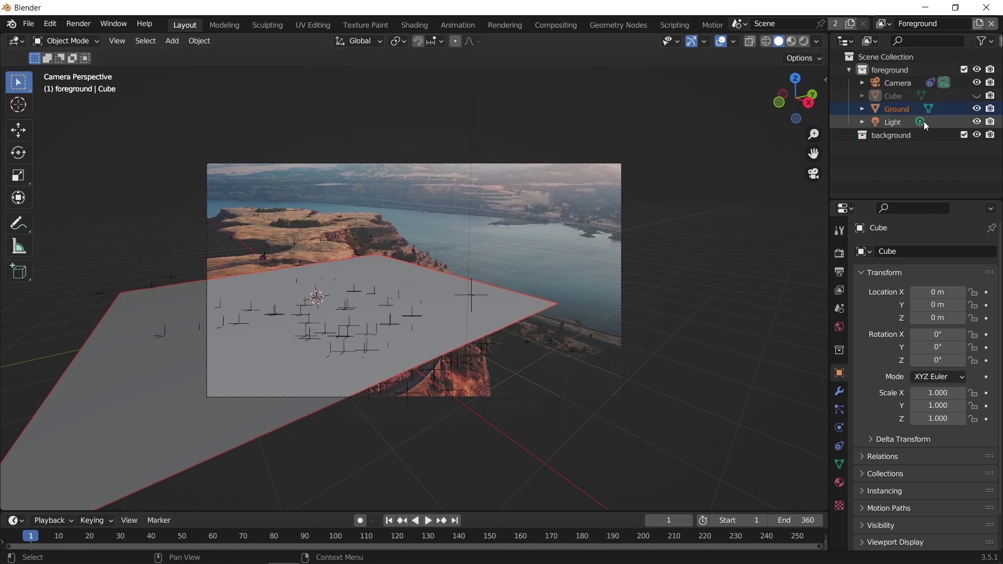
pyautogui.click(976, 96)
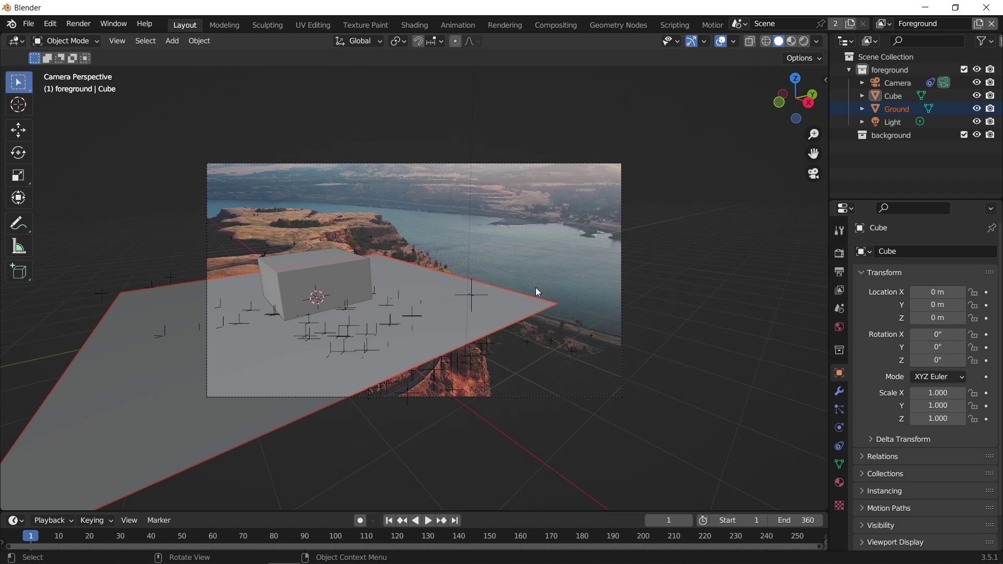
pyautogui.click(894, 96)
pyautogui.press('s')
pyautogui.click(533, 326)
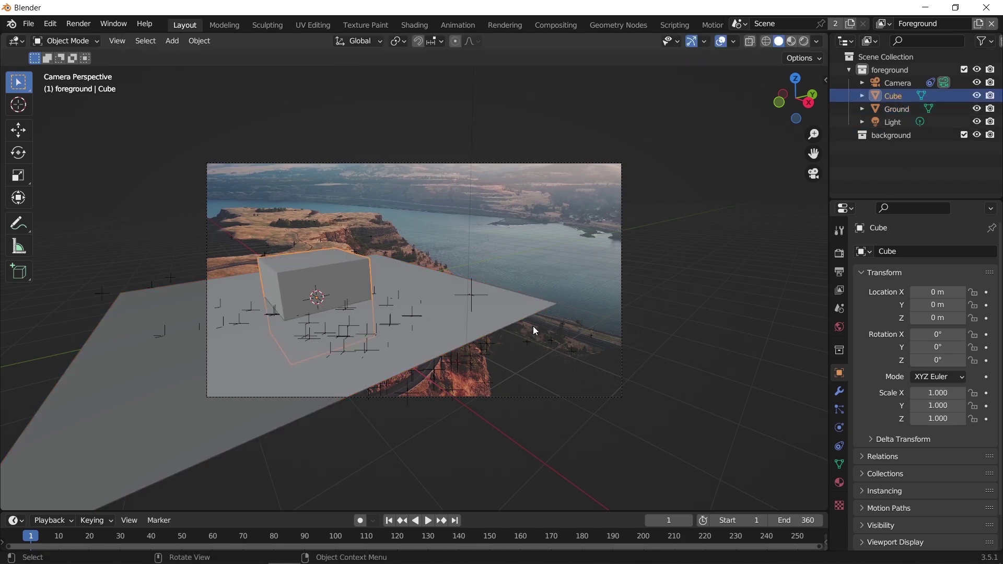
pyautogui.keyDown('shift'); pyautogui.click(569, 316); pyautogui.keyUp('shift')
pyautogui.press('s')
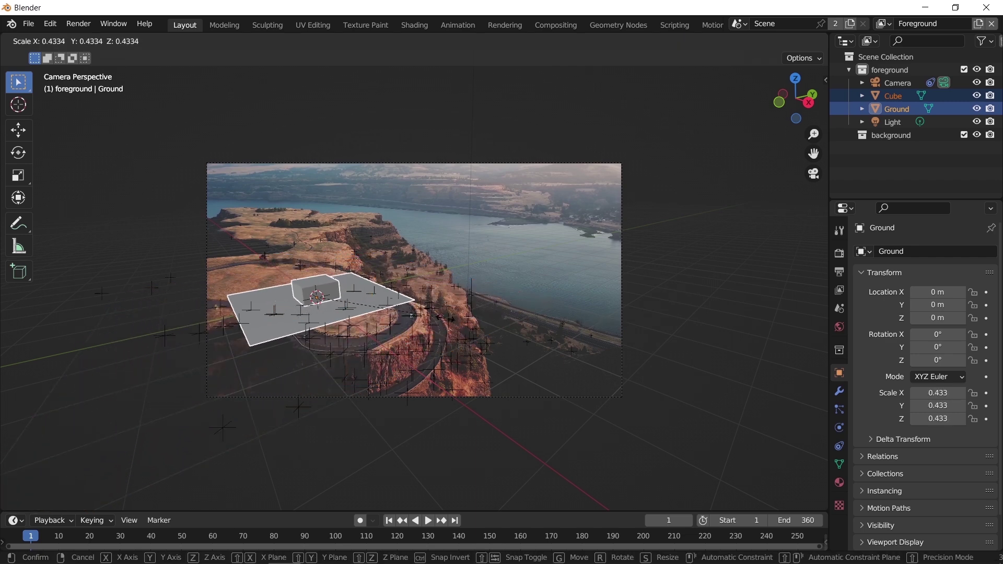
pyautogui.click(436, 315)
# Shrink Ground further and slide it horizontally to sit inside the road loop
pyautogui.press('g')
pyautogui.hotkey('shift', 'z')
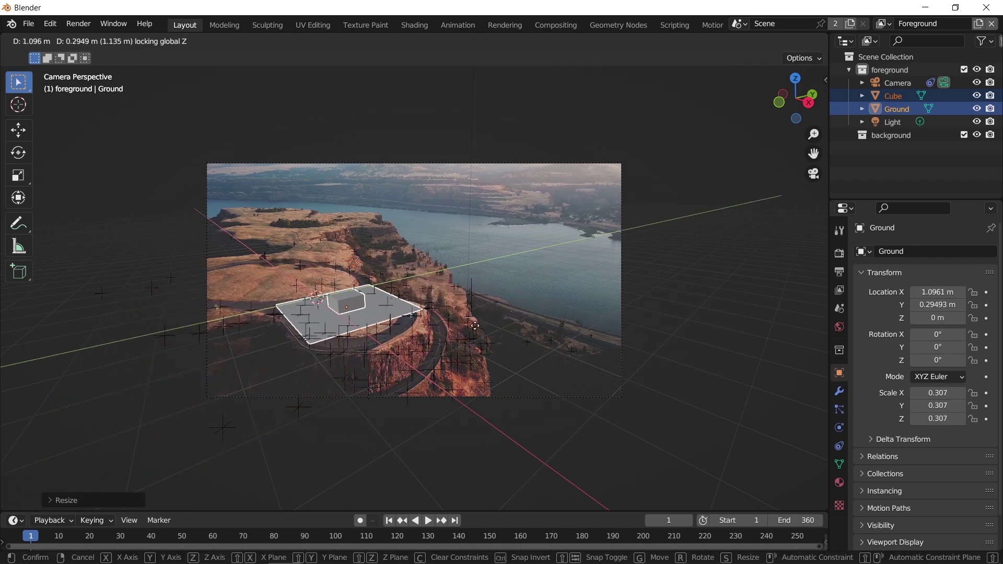
pyautogui.click(445, 315)
pyautogui.press('s')
pyautogui.click(458, 315)
pyautogui.press('g')
pyautogui.hotkey('shift', 'z')
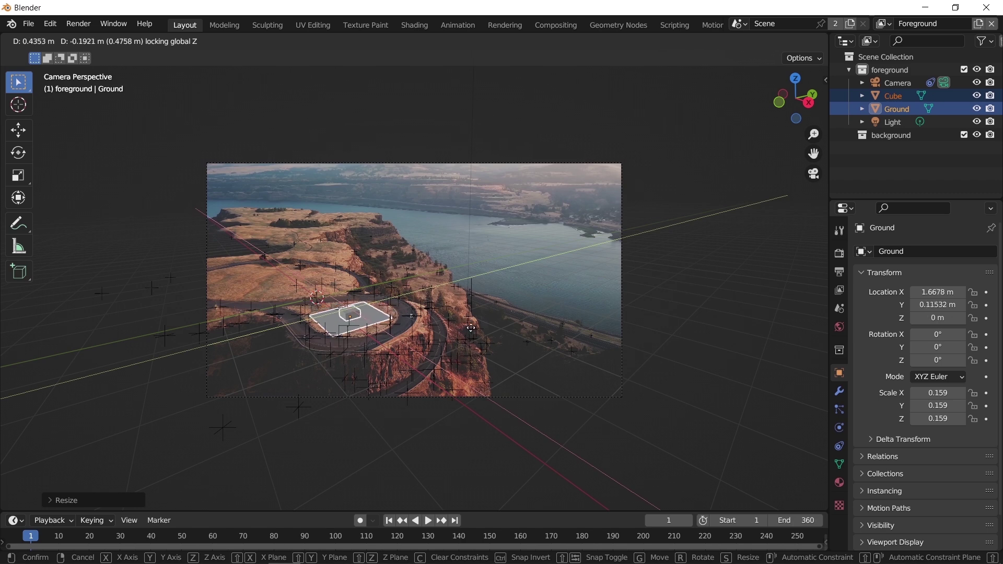
pyautogui.click(489, 303)
# Play back to check placement, delete the Cube, and hide the Ground plane
pyautogui.press('space')
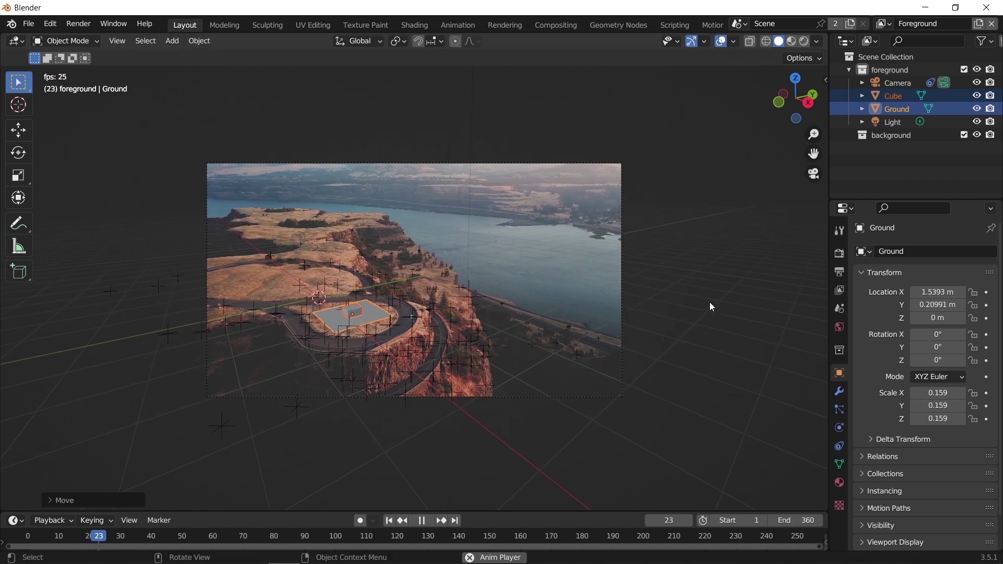
pyautogui.press('Home')
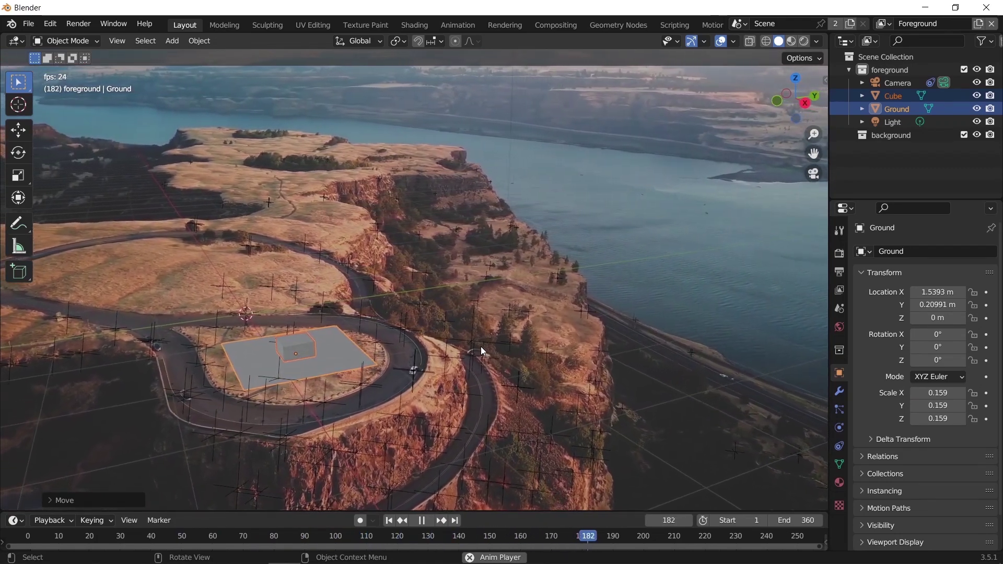
pyautogui.press('space')
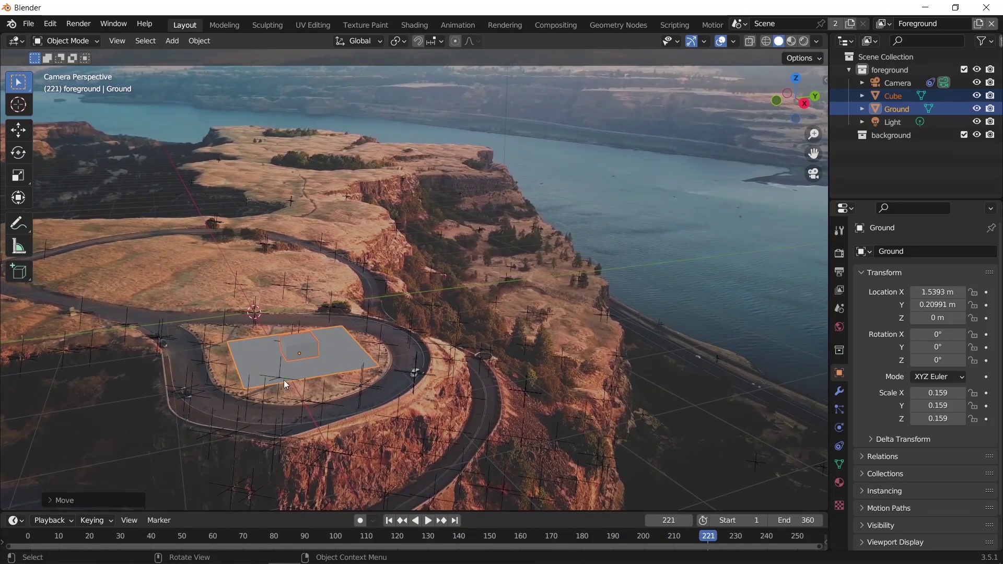
pyautogui.click(294, 336)
pyautogui.press('x')
pyautogui.click(300, 341)
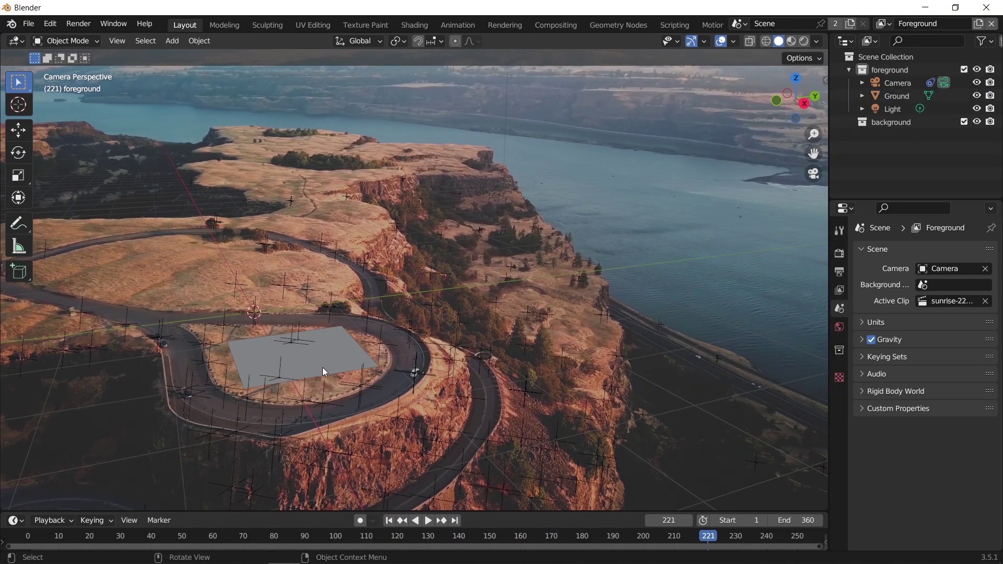
pyautogui.click(331, 356)
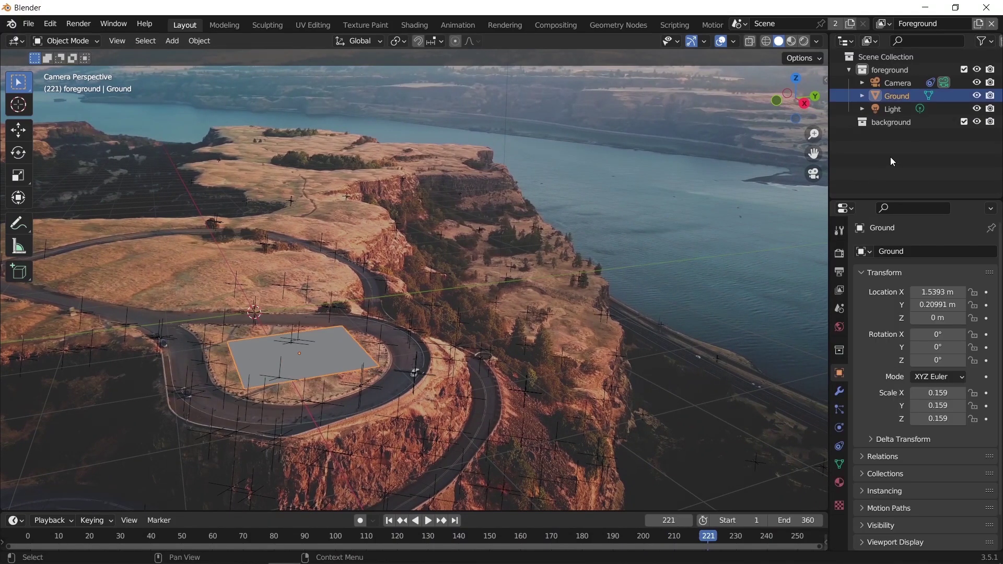
pyautogui.click(976, 96)
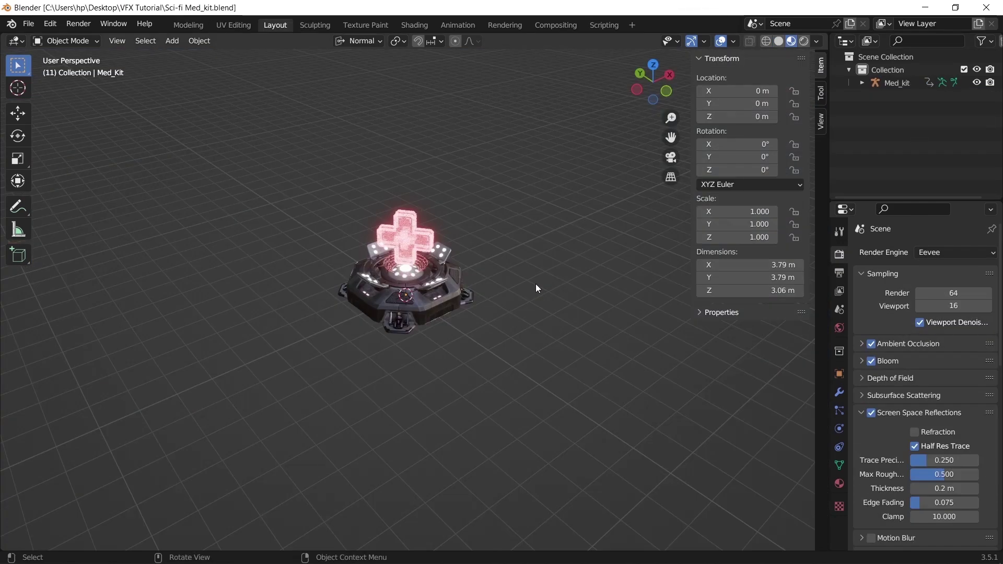
# Copy the whole Med_kit model from Sci-fi Med_kit.blend and paste it into the cliff-road scene
pyautogui.press('space')
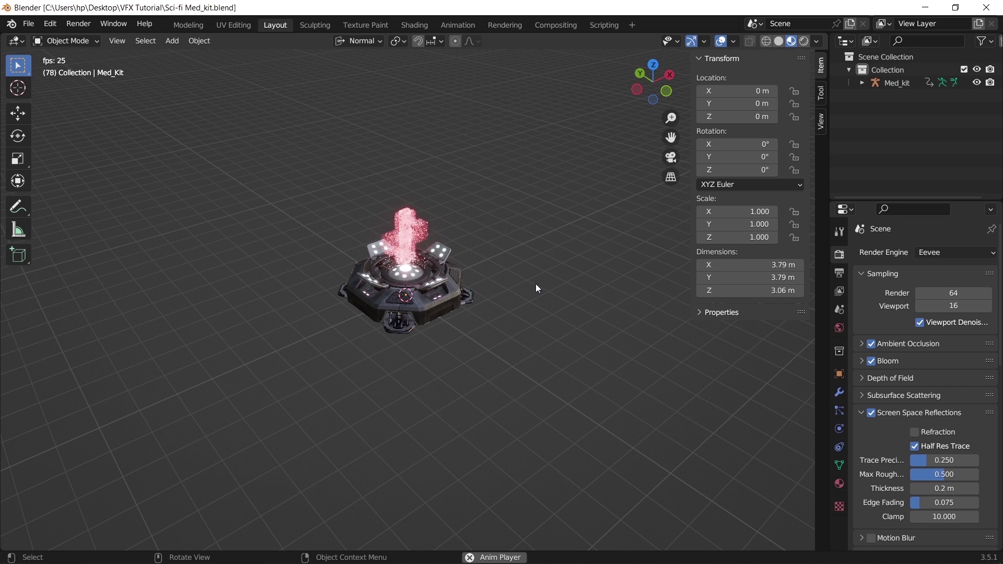
pyautogui.press('space')
pyautogui.moveTo(550, 189); pyautogui.dragTo(318, 360)
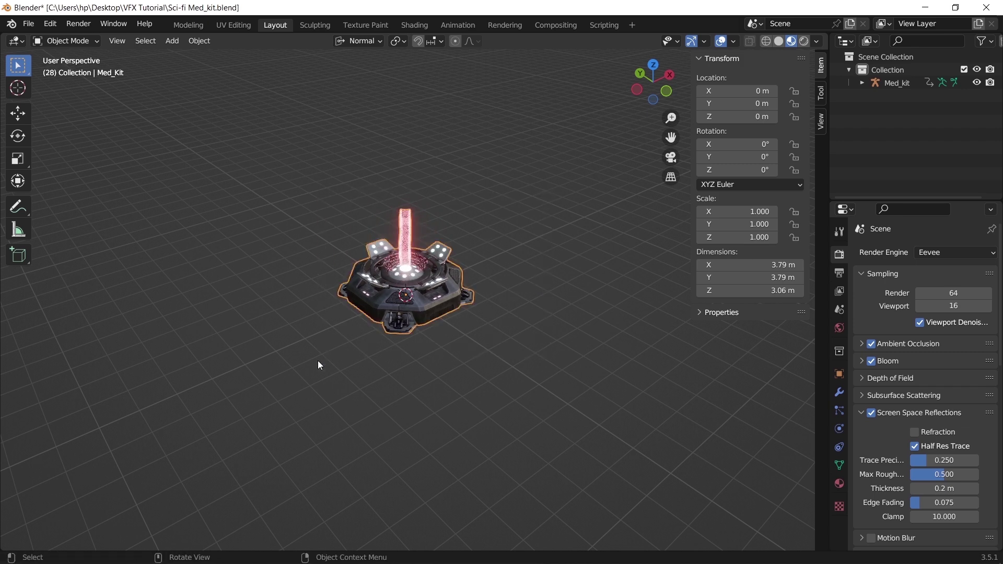
pyautogui.hotkey('ctrl', 'c')
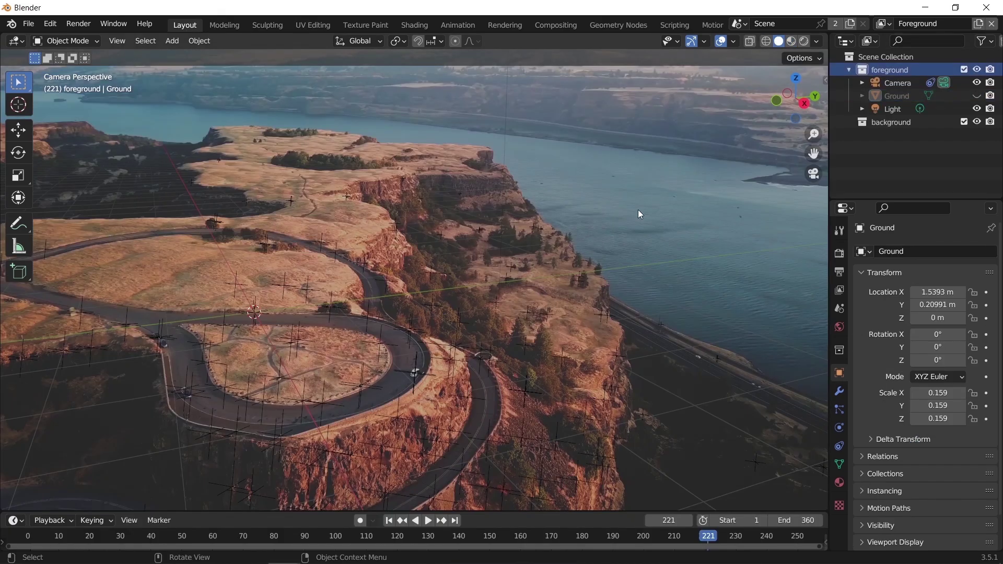
pyautogui.hotkey('ctrl', 'v')
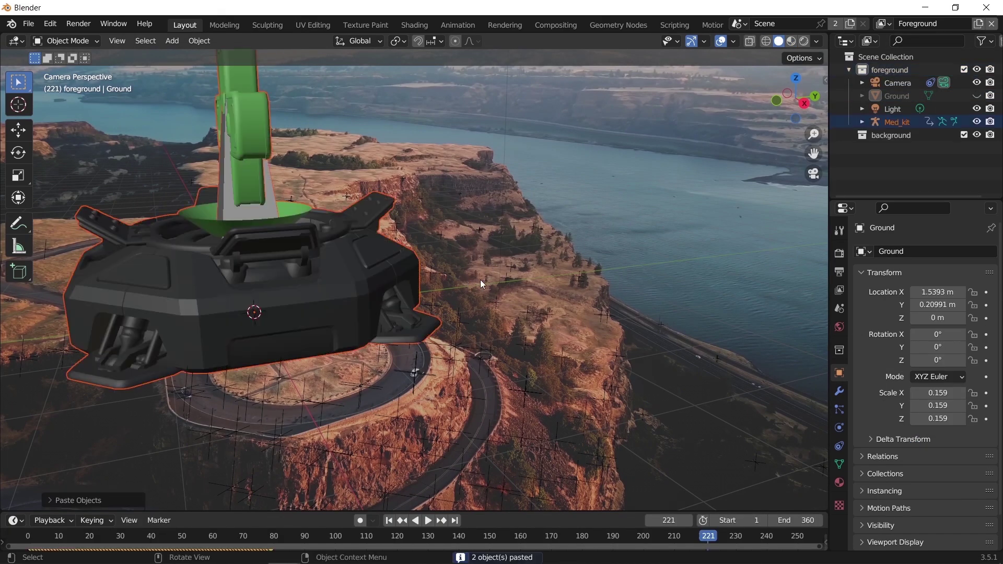
# Play the pasted med-kit's animation in the camera view, stopping at frame 89
pyautogui.press('space')
pyautogui.press('space')
pyautogui.scroll(-2, 442, 293)
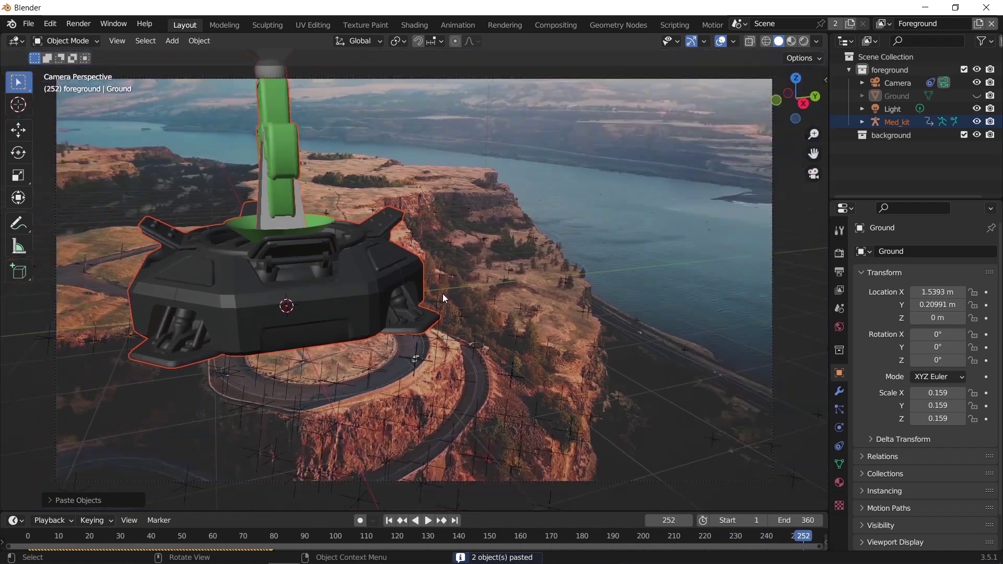
pyautogui.scroll(-2, 443, 294)
pyautogui.press('space')
pyautogui.press('space')
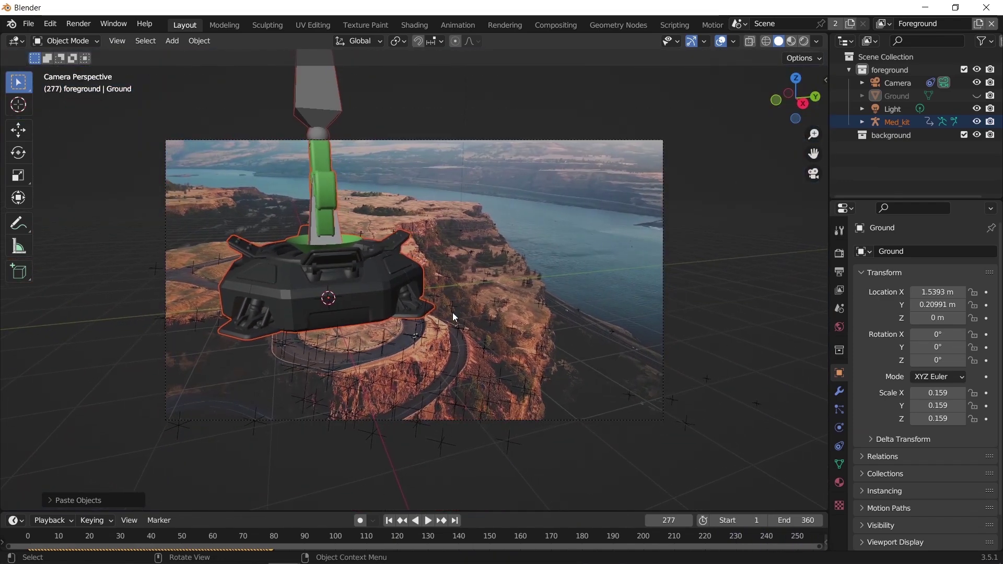
pyautogui.press('space')
pyautogui.press('space')
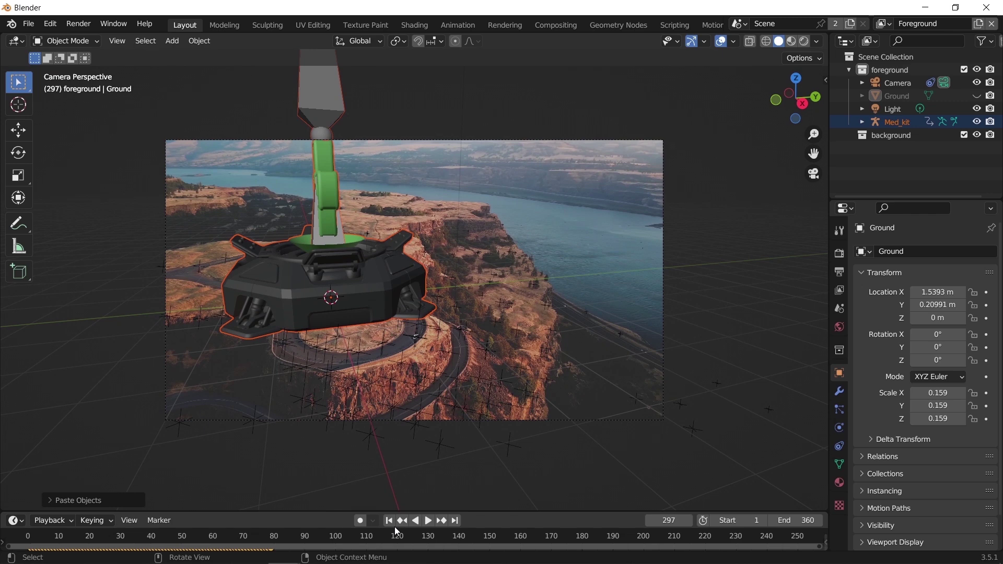
pyautogui.click(388, 521)
pyautogui.press('space')
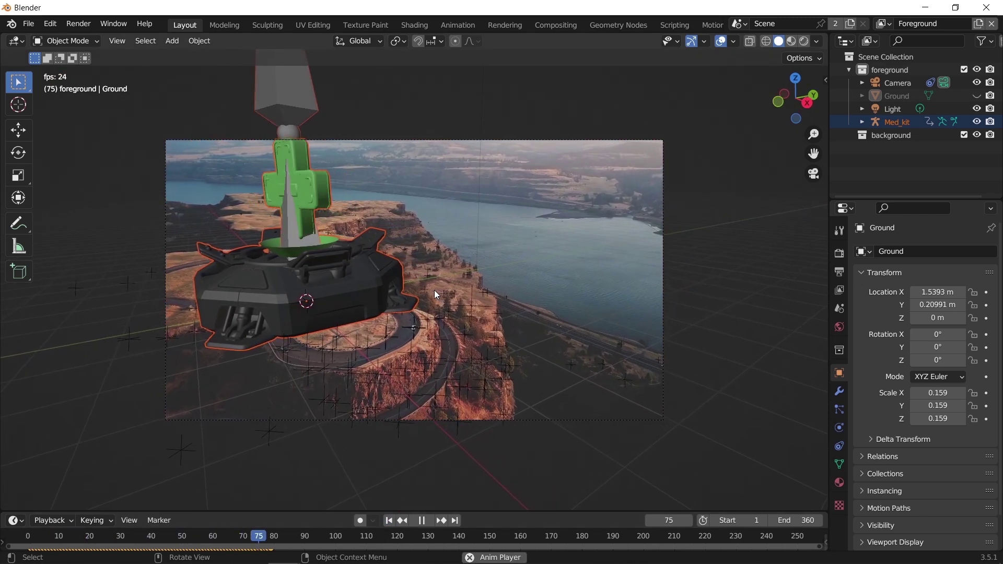
pyautogui.press('space')
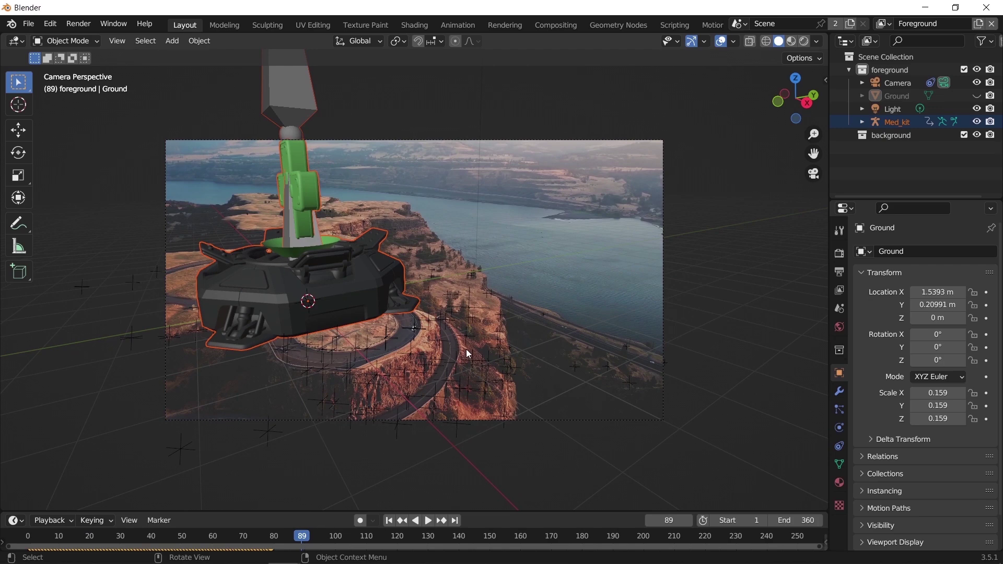
# Scale the med-kit down and rotate it onto the grassy road loop, then play it back
pyautogui.press('s')
pyautogui.click(375, 311)
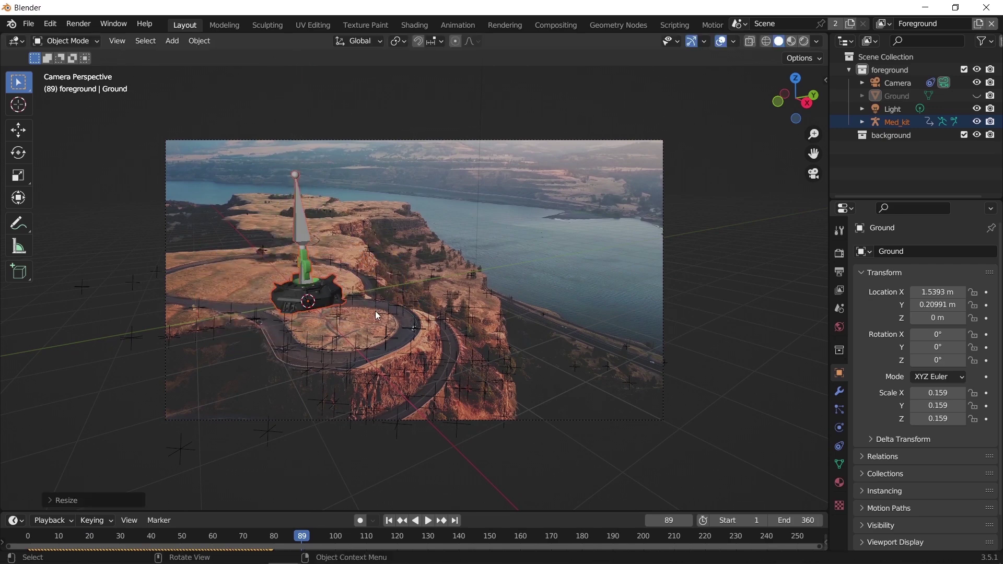
pyautogui.keyDown('shift'); pyautogui.moveTo(364, 323); pyautogui.dragTo(419, 324, button='middle'); pyautogui.keyUp('shift')
pyautogui.scroll(4, 421, 323)
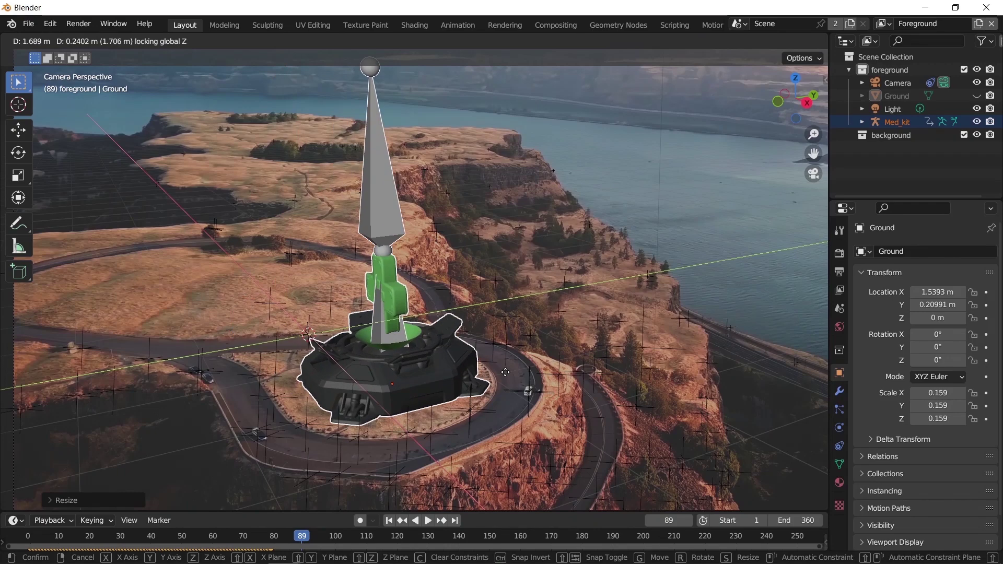
pyautogui.press('r')
pyautogui.click(553, 331)
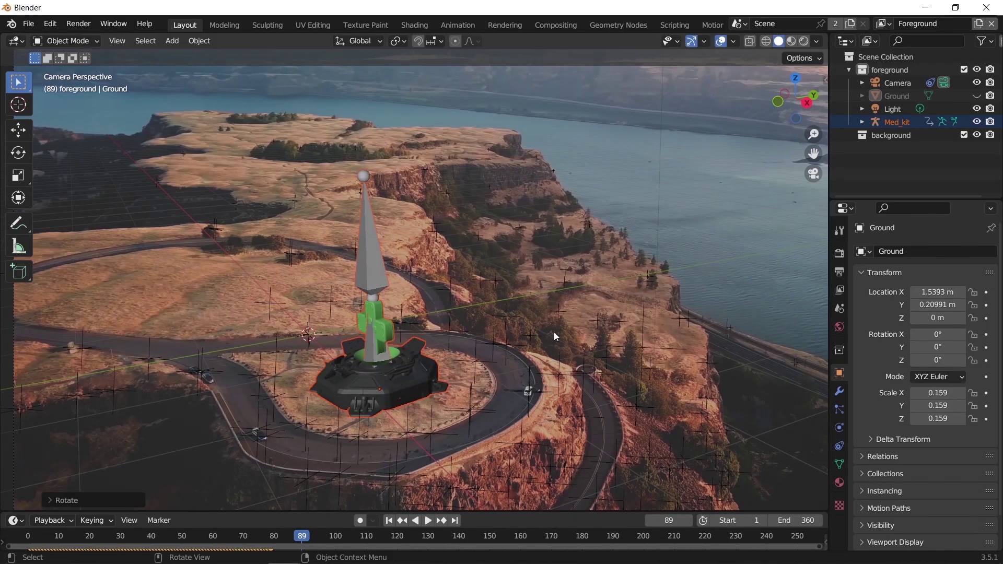
pyautogui.scroll(-3, 553, 331)
pyautogui.keyDown('shift'); pyautogui.moveTo(486, 355); pyautogui.dragTo(450, 347, button='middle'); pyautogui.keyUp('shift')
pyautogui.press('space')
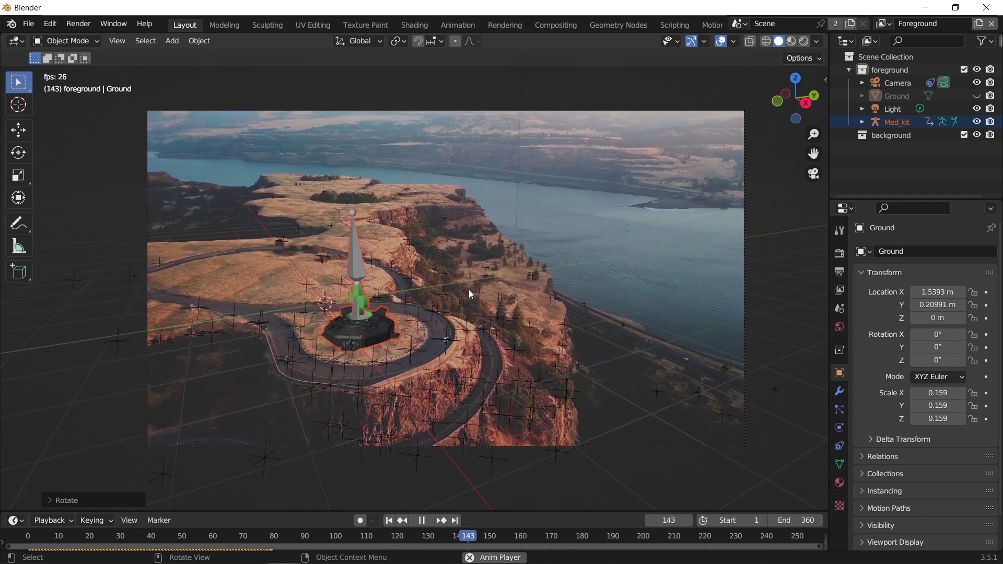
pyautogui.press('space')
# At frame 1, switch to Rendered shading and make the Eevee film background transparent
pyautogui.click(386, 521)
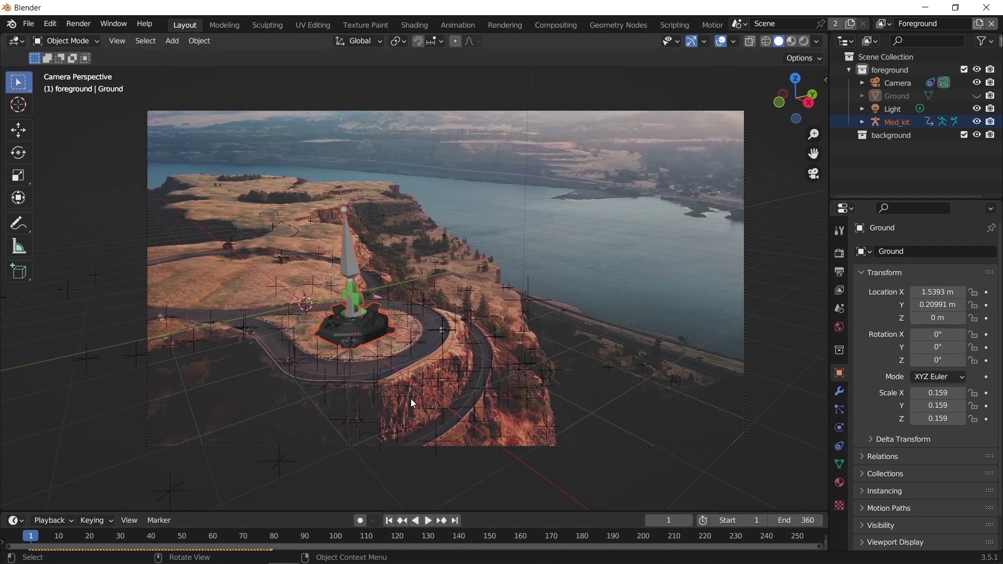
pyautogui.click(804, 42)
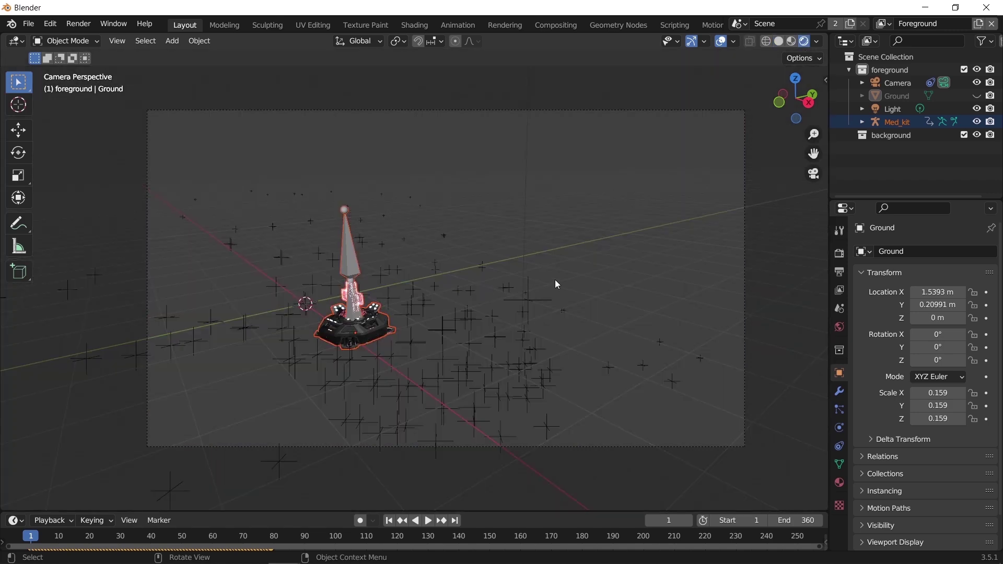
pyautogui.click(839, 255)
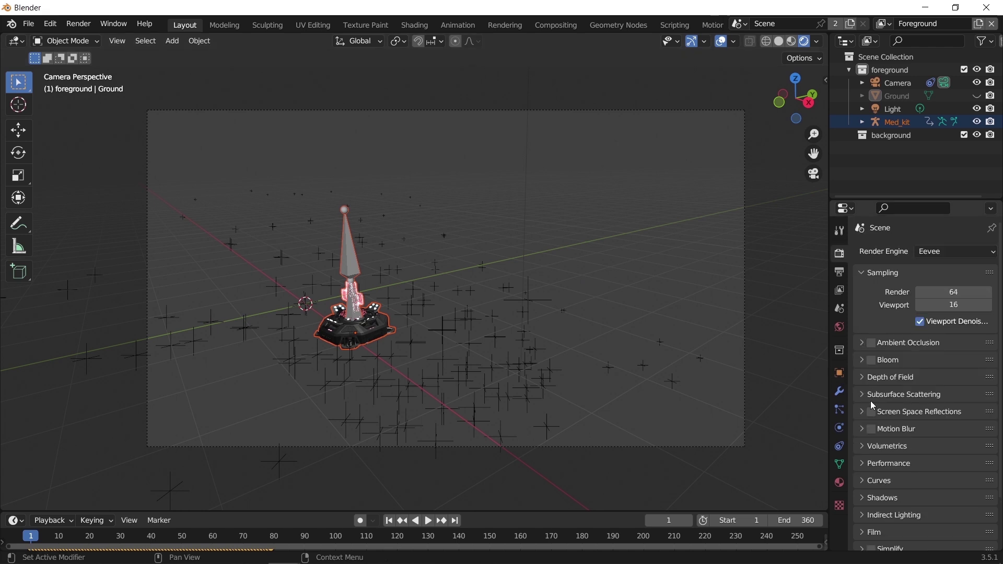
pyautogui.click(880, 532)
pyautogui.scroll(-4, 887, 514)
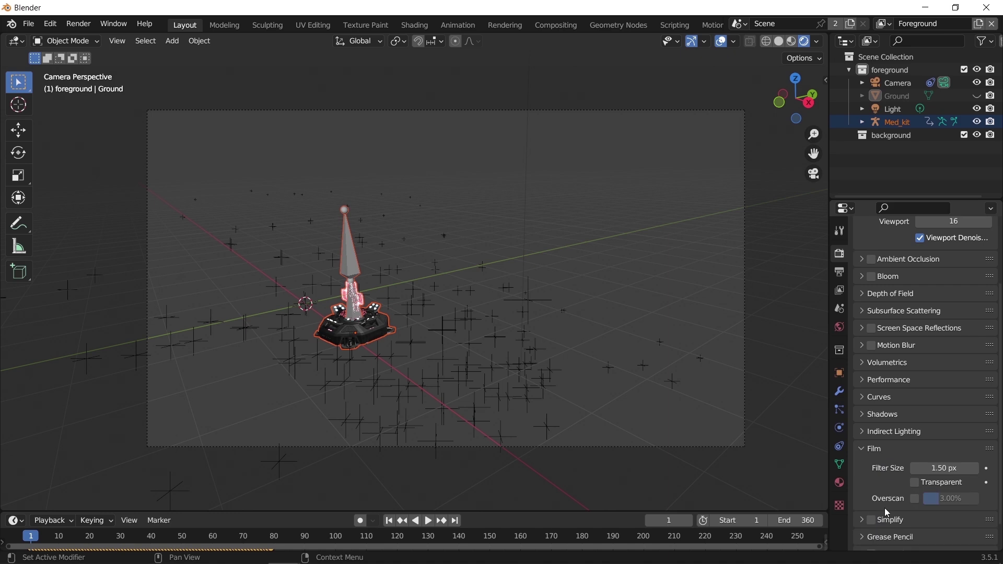
pyautogui.click(915, 483)
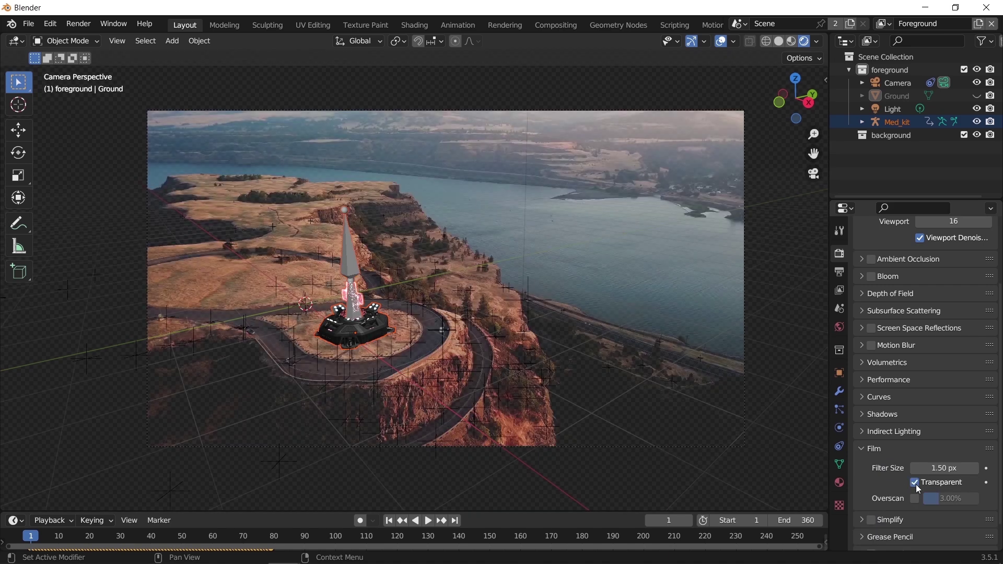
# Enable Ambient Occlusion, Bloom and Screen Space Reflections, and set High Bit Depth shadows
pyautogui.scroll(3, 884, 365)
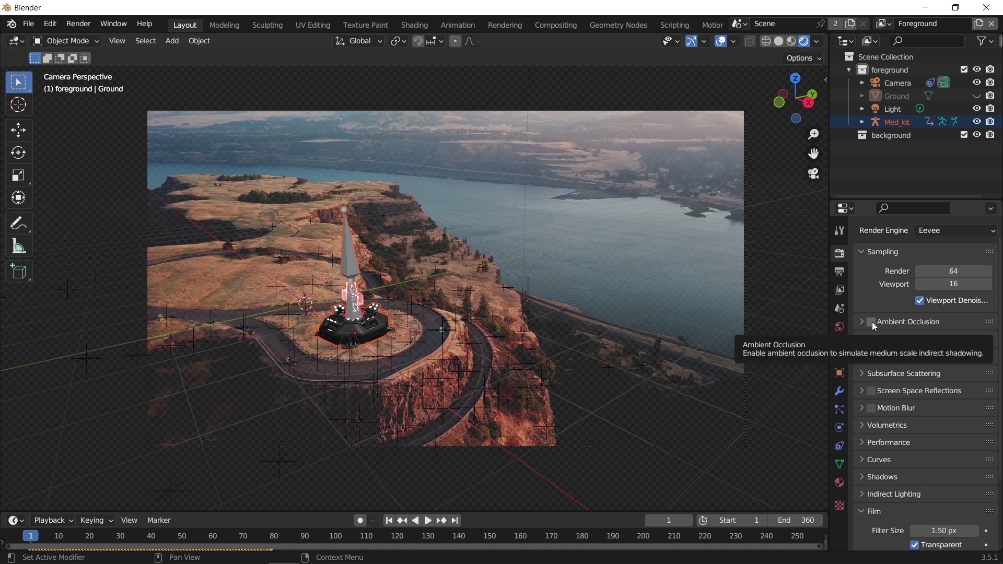
pyautogui.click(873, 322)
pyautogui.click(872, 339)
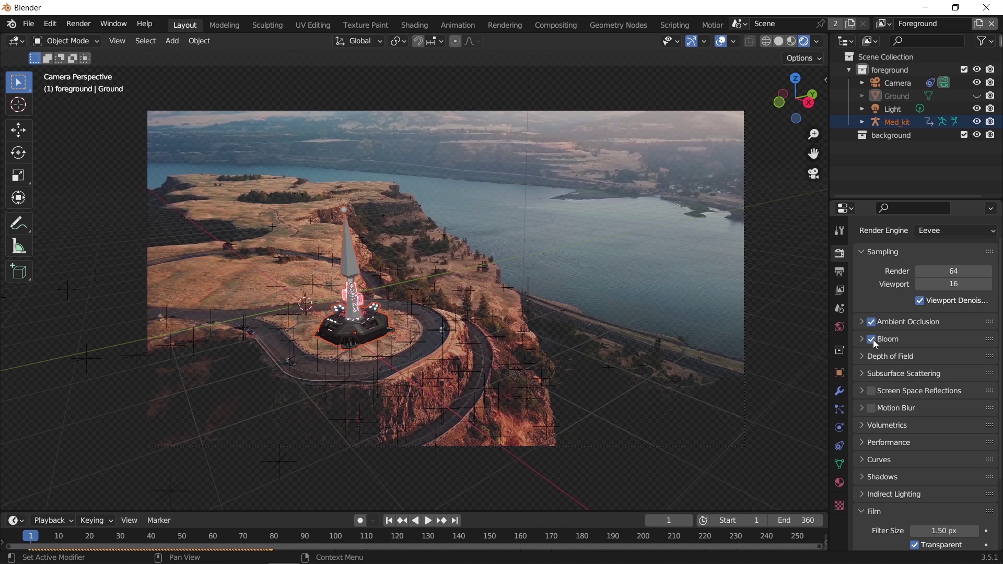
pyautogui.click(861, 391)
pyautogui.click(861, 391)
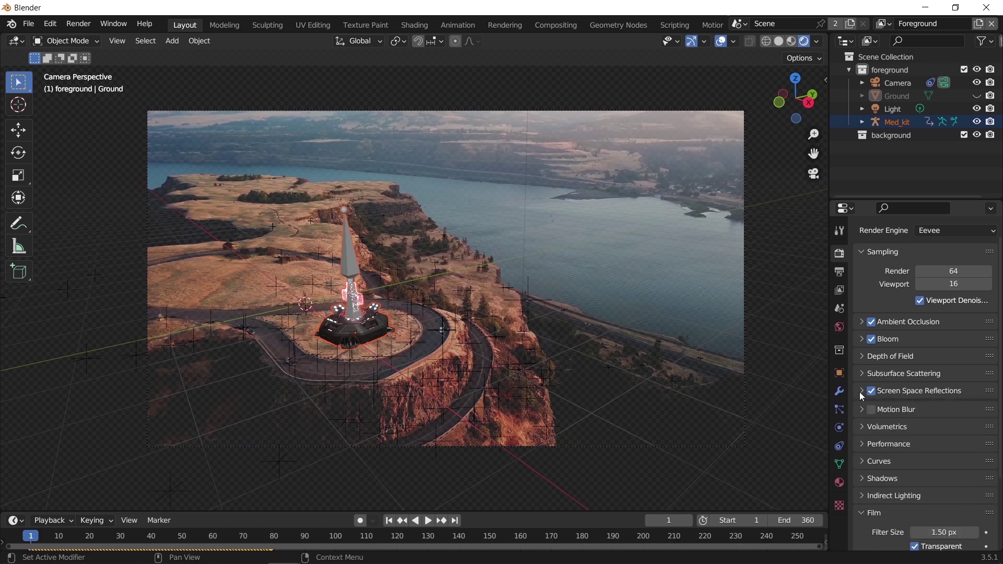
pyautogui.click(871, 483)
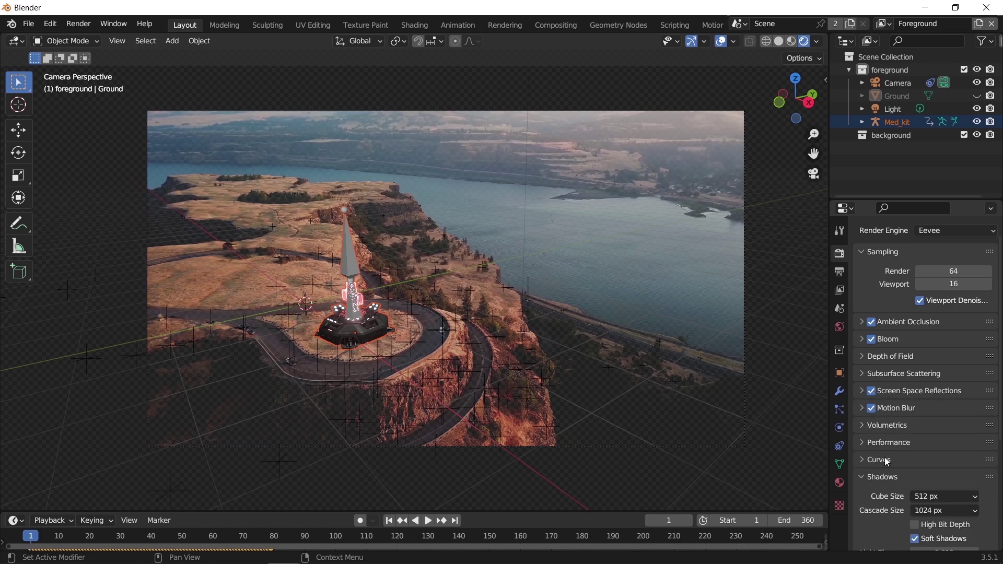
pyautogui.scroll(-2, 884, 456)
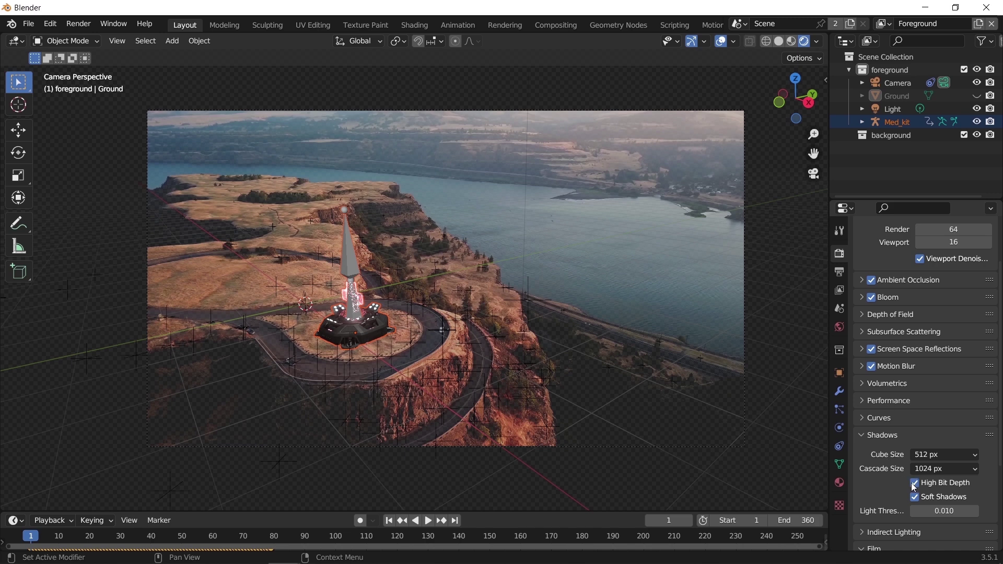
pyautogui.click(868, 437)
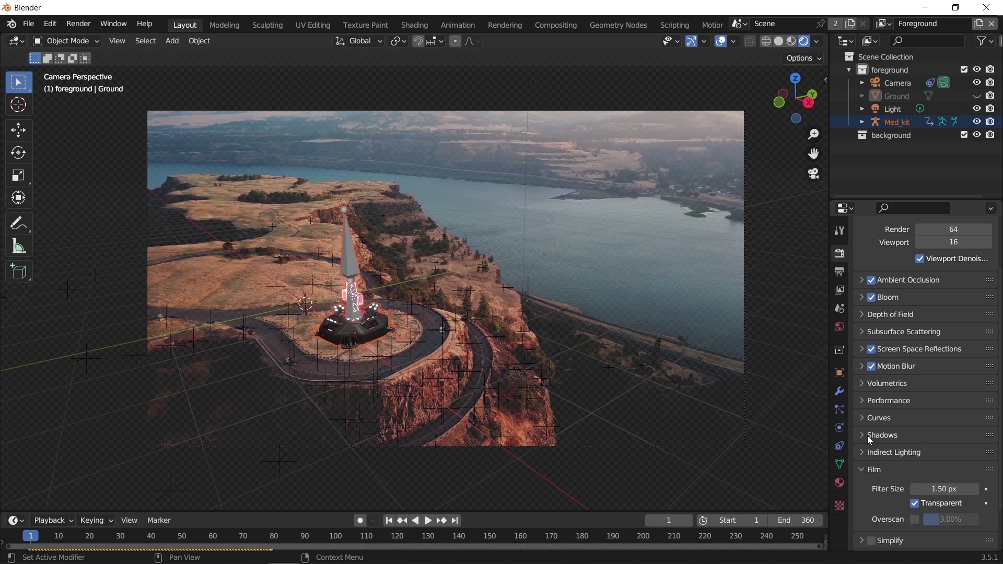
# Turn the scene Light into a Sun with strength 10
pyautogui.click(911, 114)
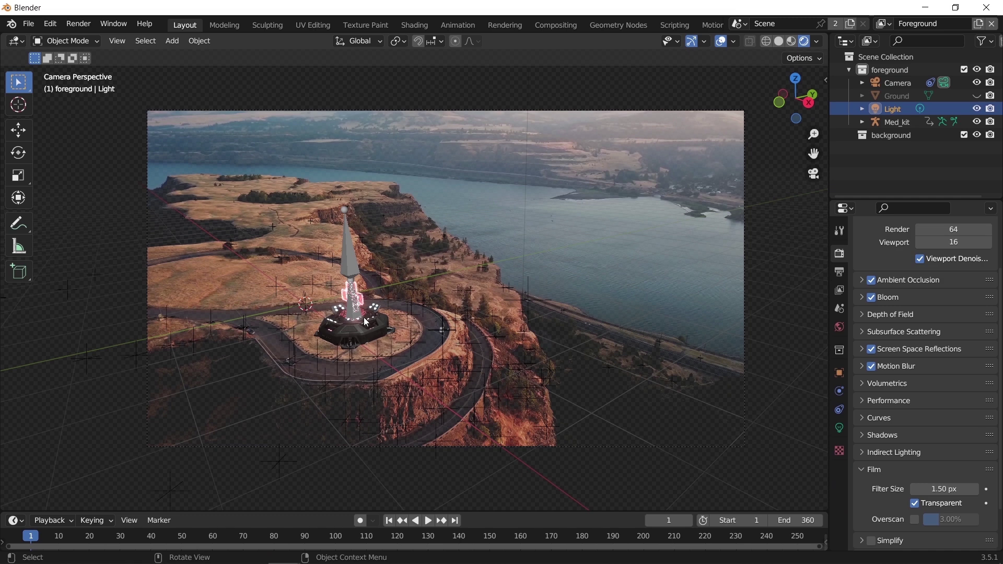
pyautogui.click(839, 428)
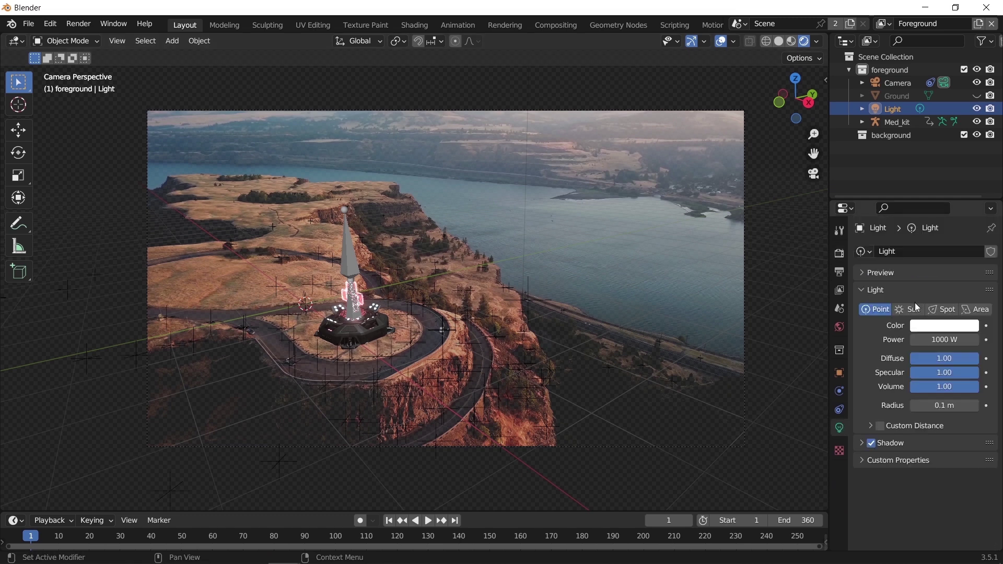
pyautogui.click(909, 310)
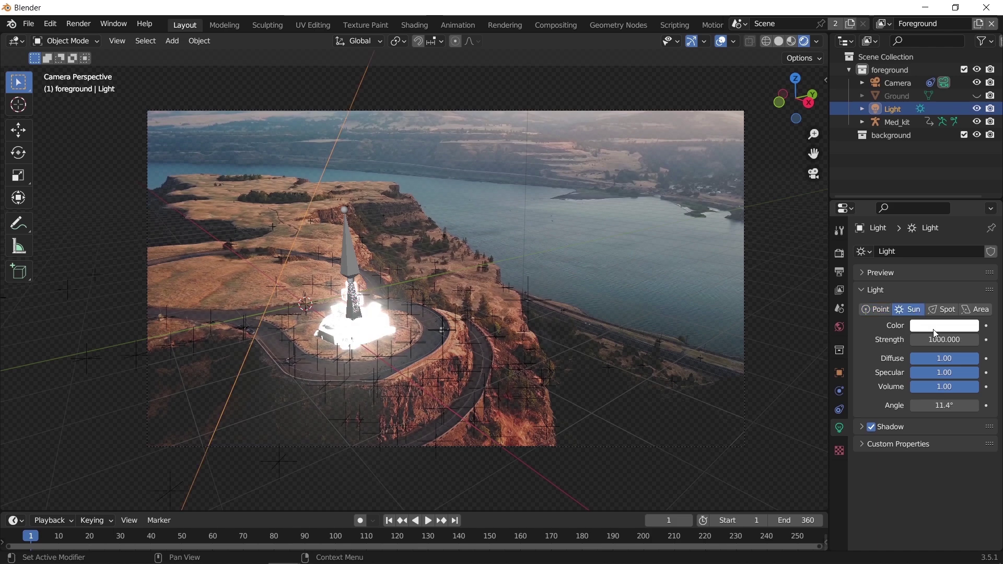
pyautogui.click(940, 337)
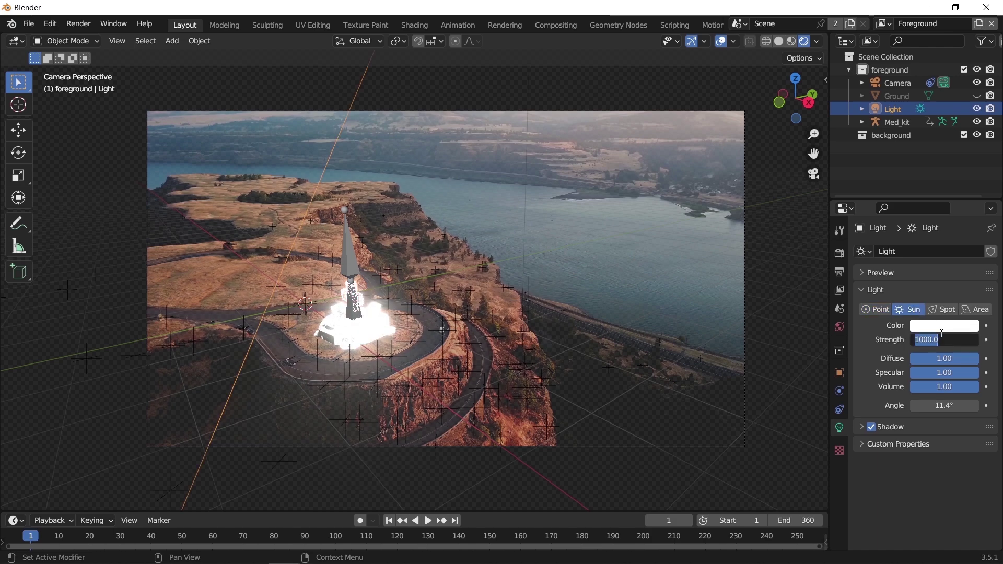
pyautogui.write('50')
pyautogui.press('Return')
pyautogui.click(940, 337)
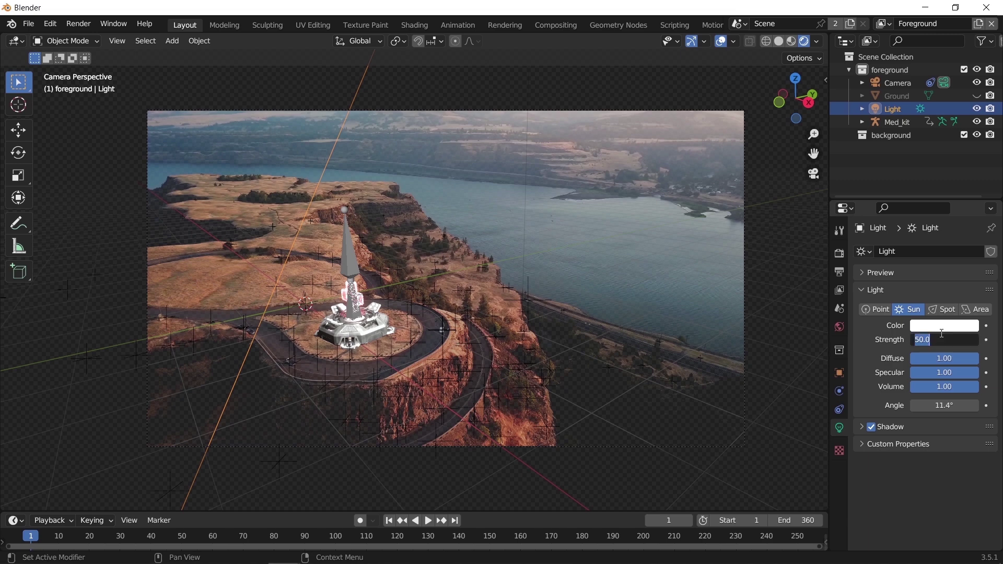
pyautogui.write('10')
pyautogui.press('Return')
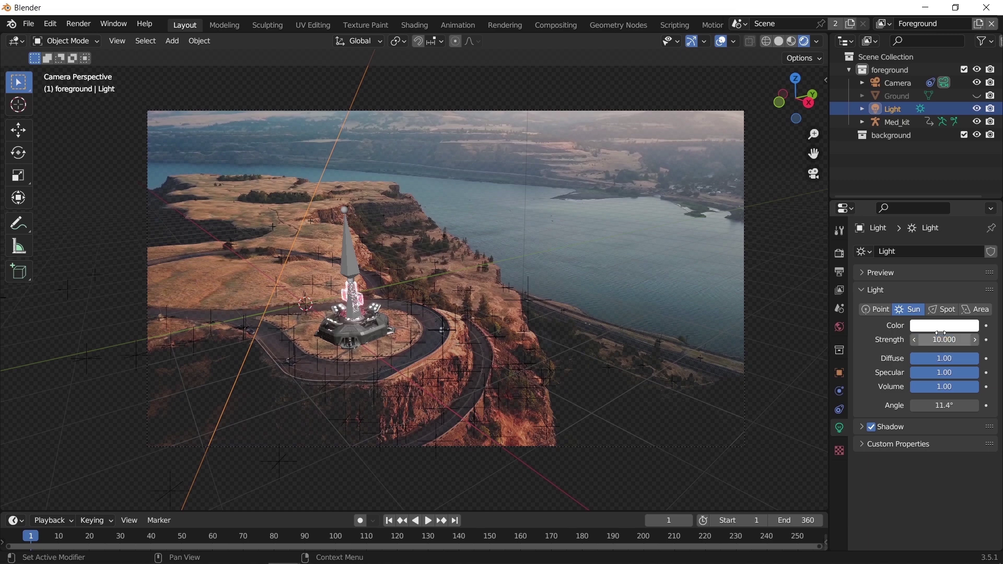
# Tint the sun colour a pale, less saturated warm orange
pyautogui.scroll(2, 439, 315)
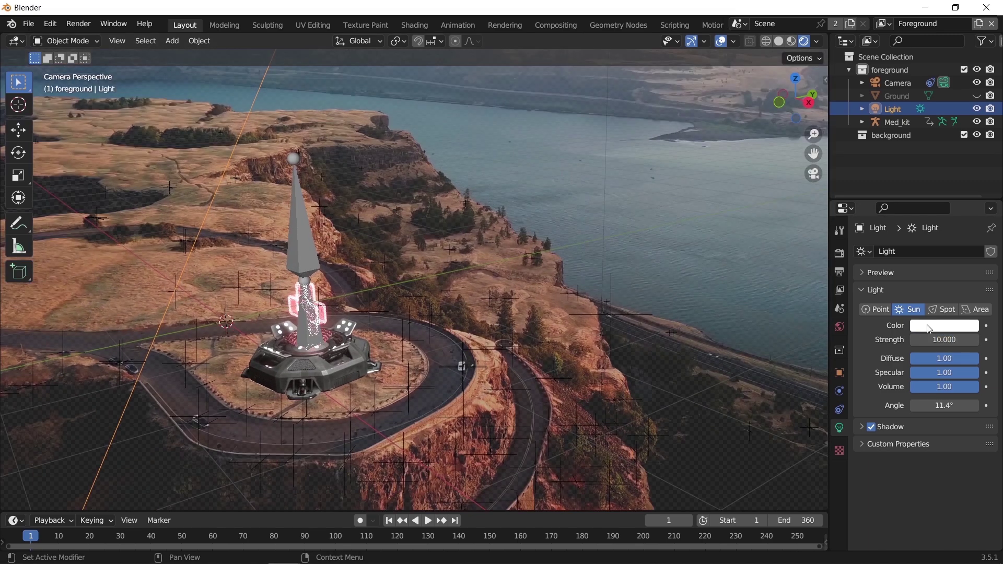
pyautogui.click(944, 326)
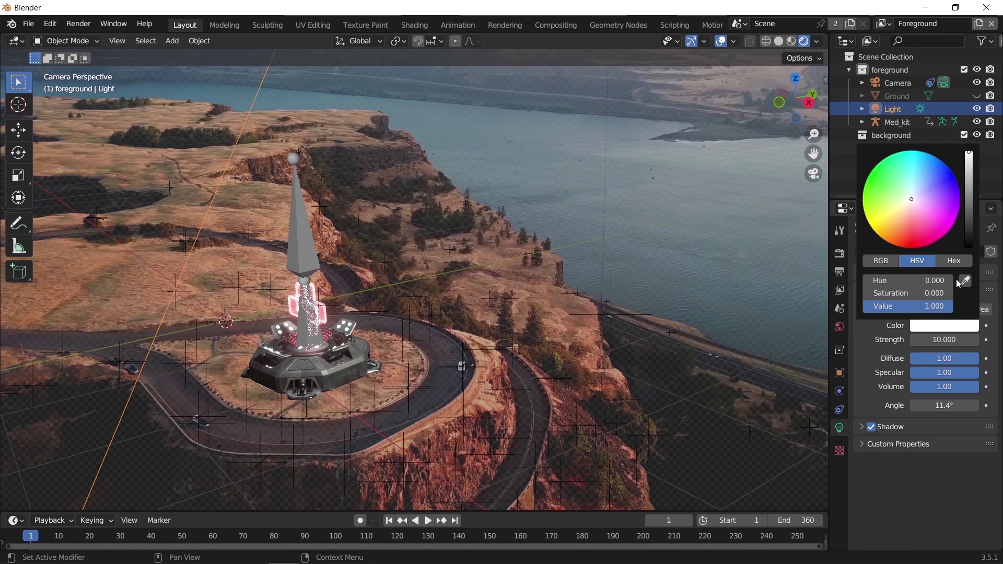
pyautogui.click(944, 325)
pyautogui.moveTo(968, 194); pyautogui.dragTo(968, 157)
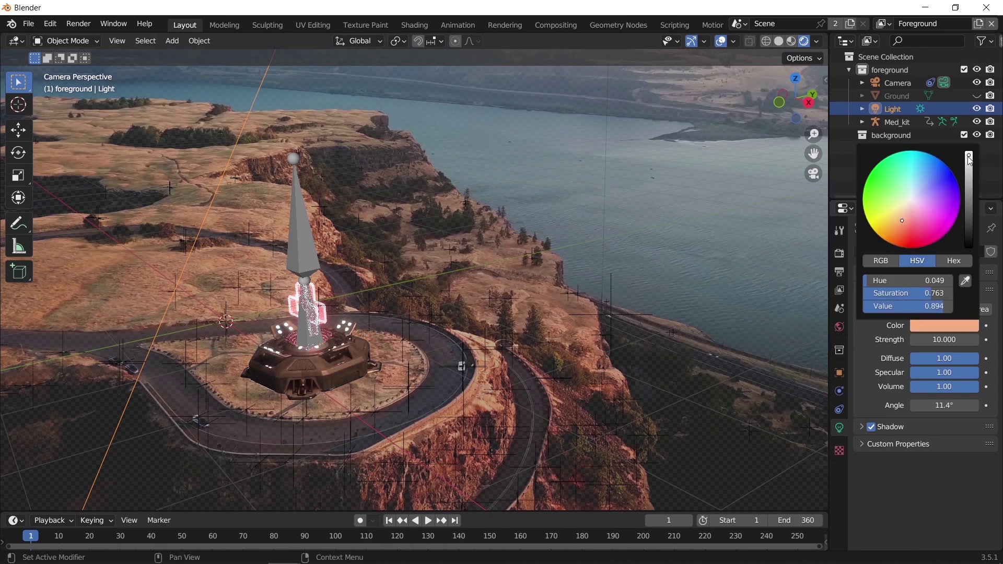
pyautogui.moveTo(903, 223); pyautogui.dragTo(903, 208)
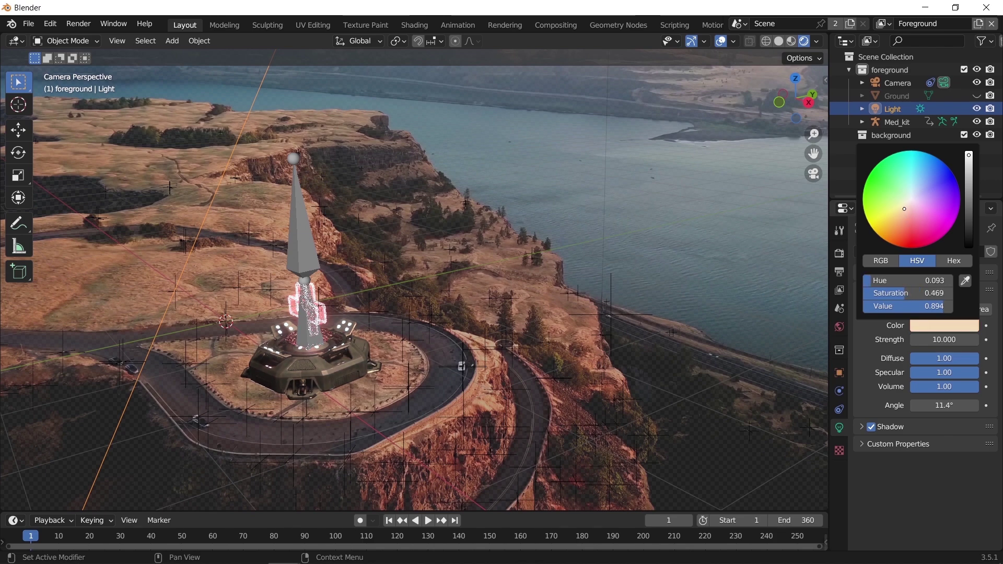
# Split the viewport into two 3D views and set the left one to top orthographic view
pyautogui.scroll(-3, 408, 343)
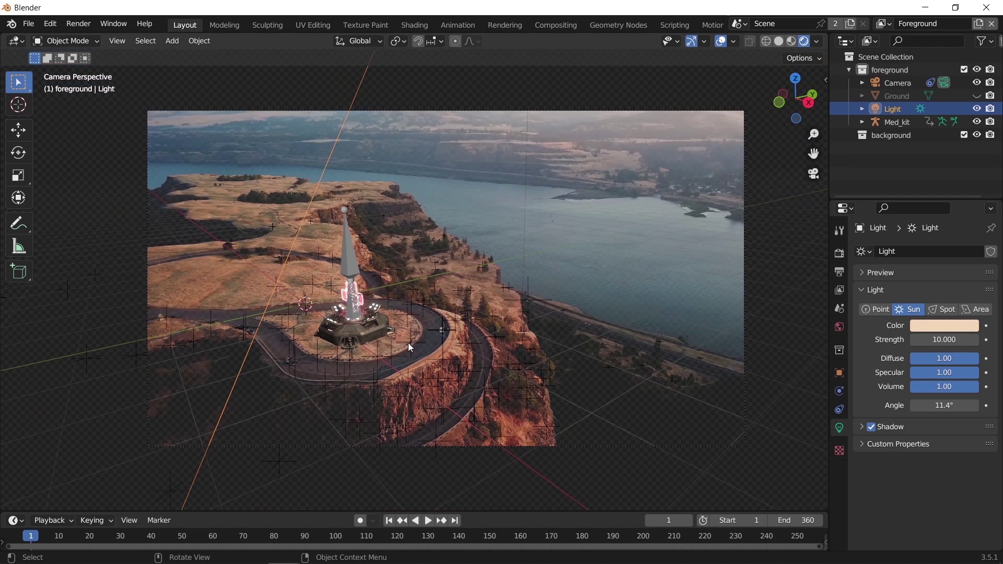
pyautogui.keyDown('shift'); pyautogui.moveTo(314, 393); pyautogui.dragTo(338, 401, button='middle'); pyautogui.keyUp('shift')
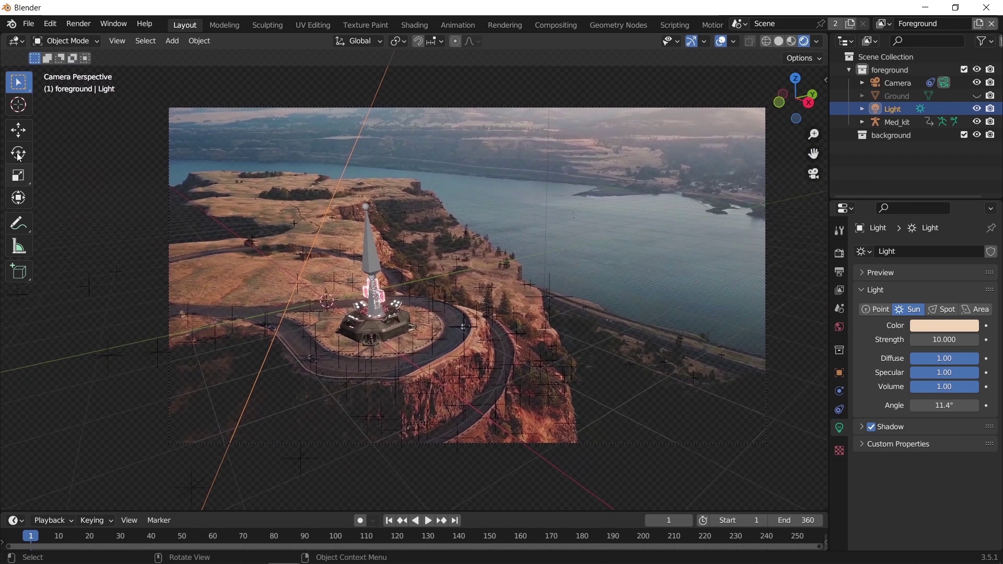
pyautogui.moveTo(6, 46); pyautogui.dragTo(412, 104)
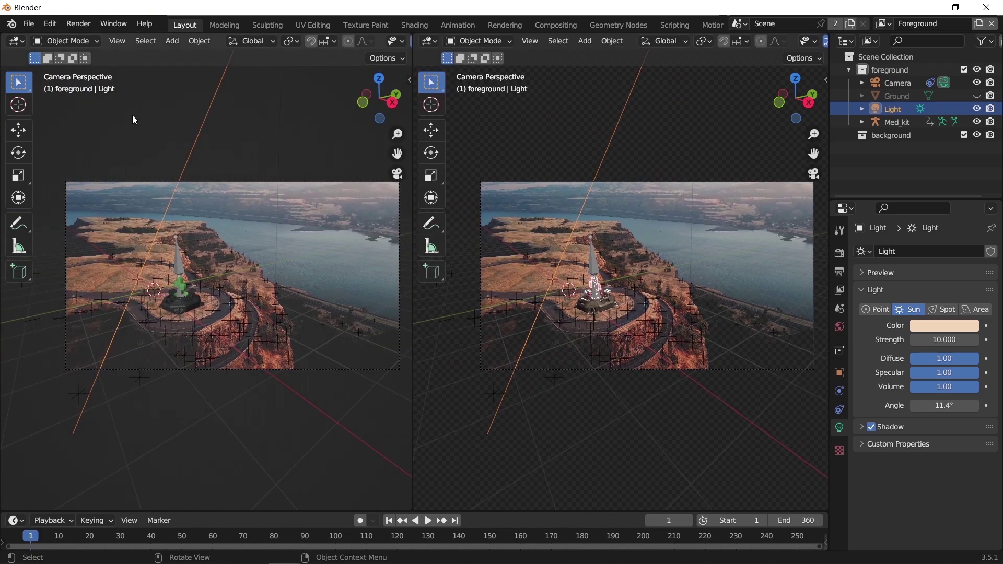
pyautogui.moveTo(133, 115); pyautogui.dragTo(253, 287, button='middle')
pyautogui.scroll(-3, 252, 288)
pyautogui.scroll(5, 539, 366)
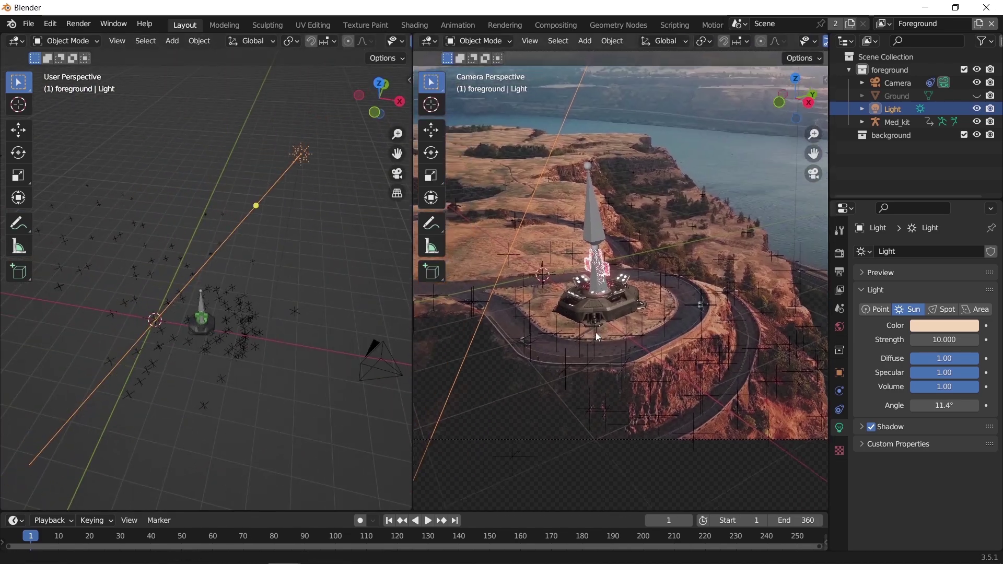
pyautogui.scroll(8, 597, 336)
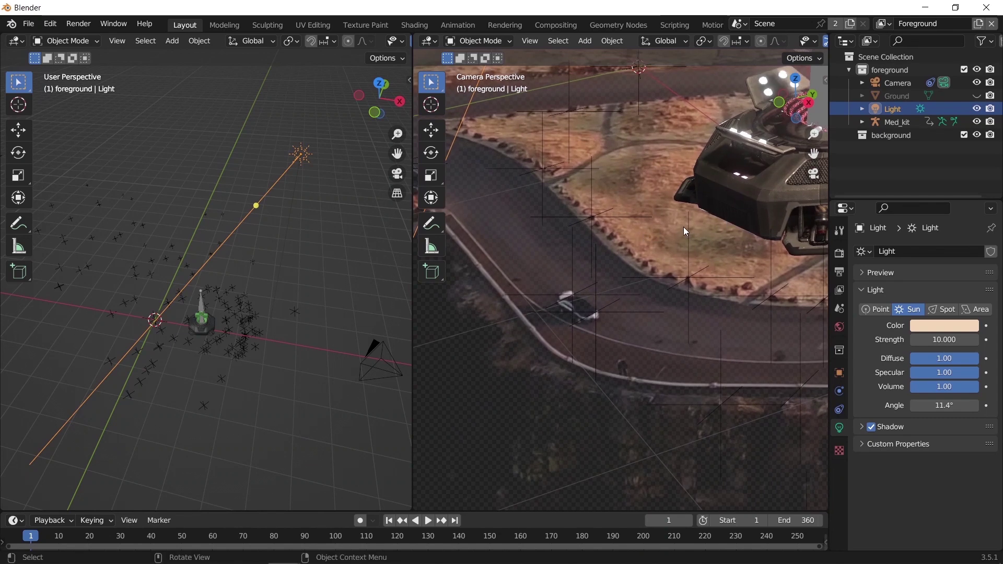
pyautogui.moveTo(268, 355); pyautogui.dragTo(230, 386, button='middle')
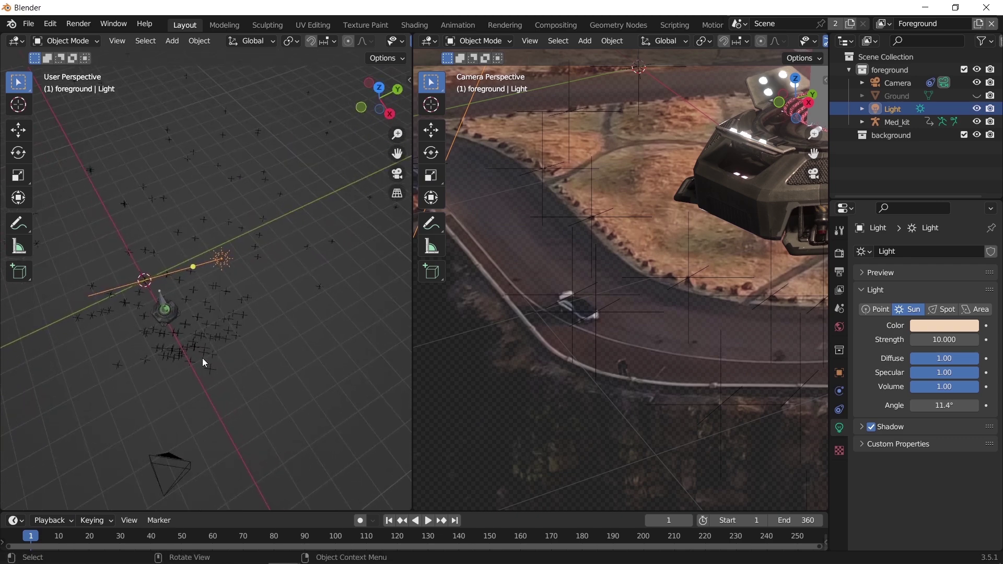
pyautogui.press('KP_7')
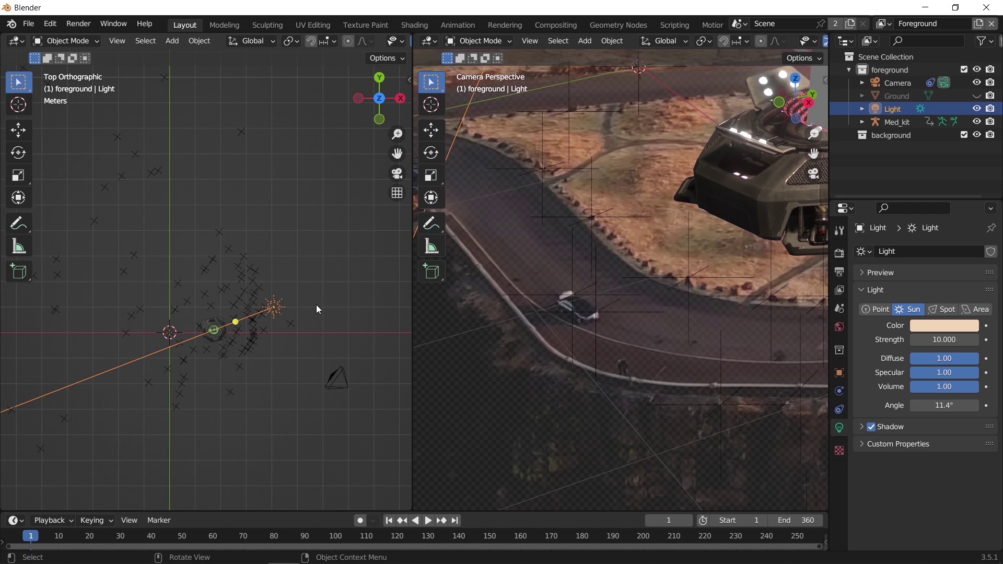
# Rotate the sun about 55.6° around the global Z axis
pyautogui.press('r')
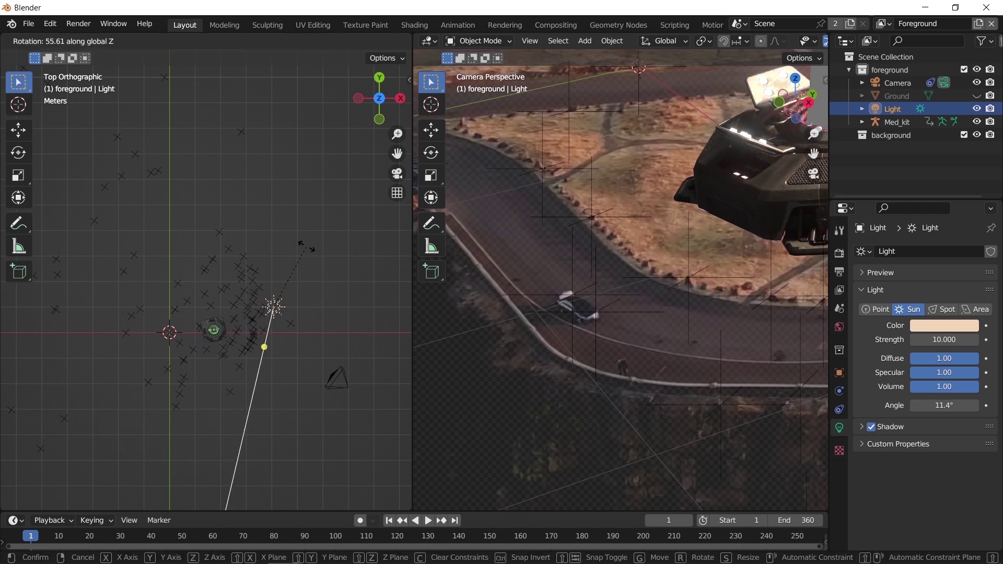
pyautogui.click(309, 257)
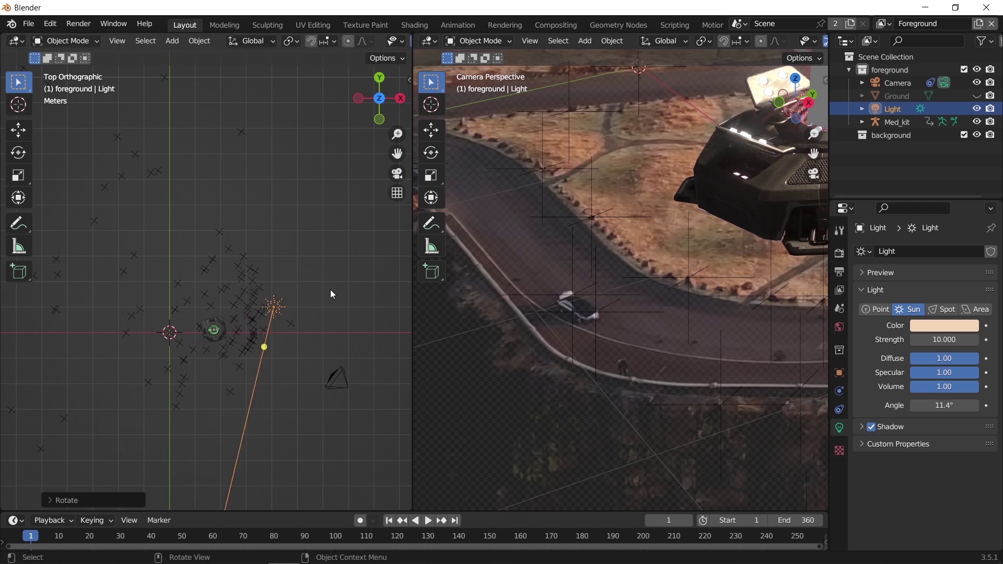
pyautogui.moveTo(635, 278); pyautogui.dragTo(603, 308, button='middle')
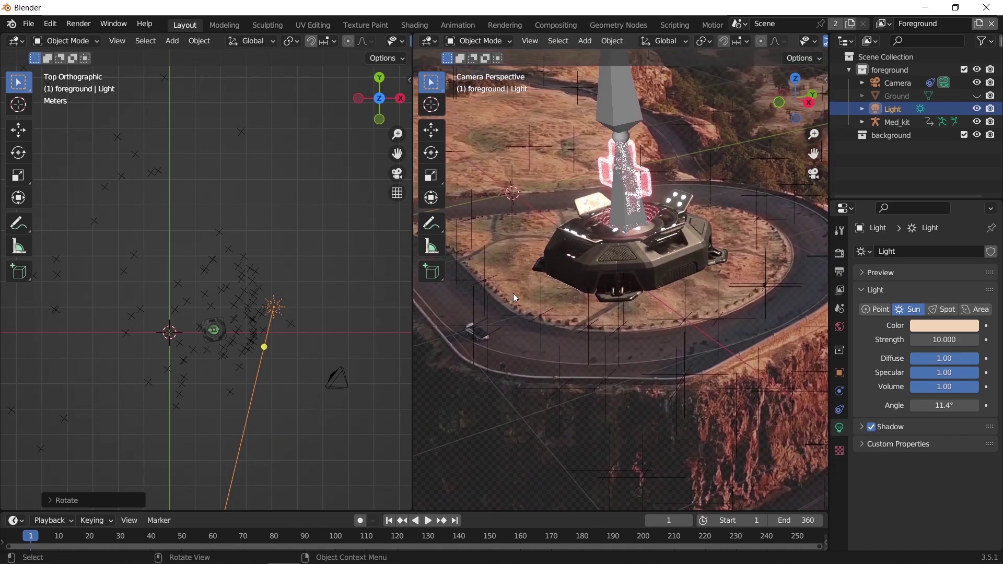
# Maximize the camera view and play the animation, then return to frame 1
pyautogui.hotkey('ctrl', 'space')
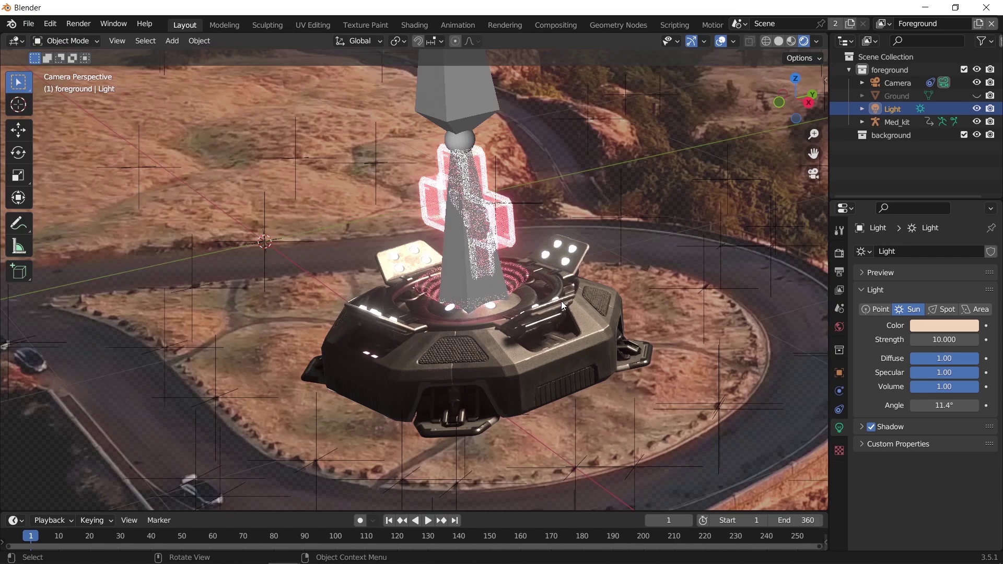
pyautogui.scroll(-3, 561, 301)
pyautogui.press('space')
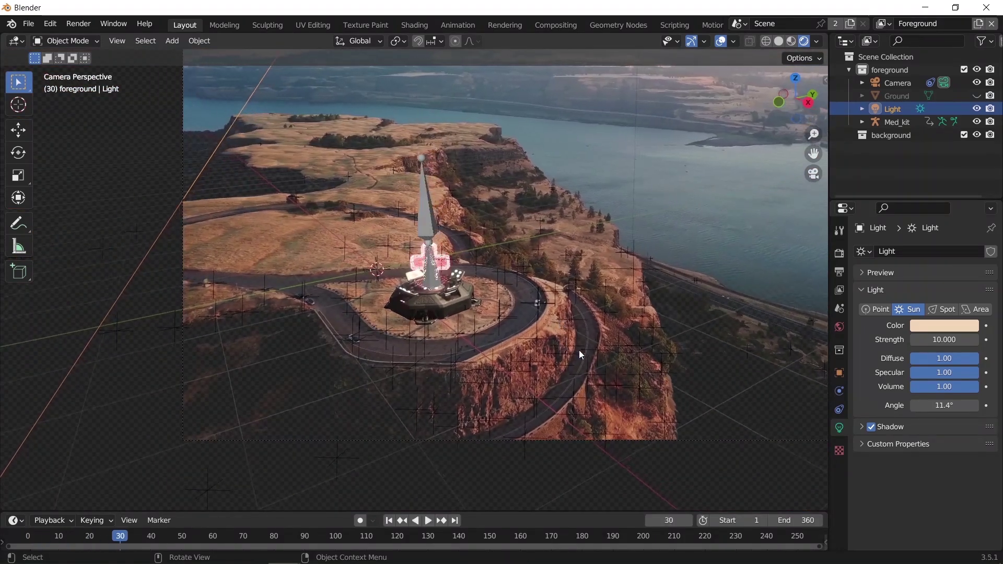
pyautogui.scroll(1, 579, 350)
pyautogui.keyDown('shift'); pyautogui.moveTo(578, 350); pyautogui.dragTo(452, 377, button='middle'); pyautogui.keyUp('shift')
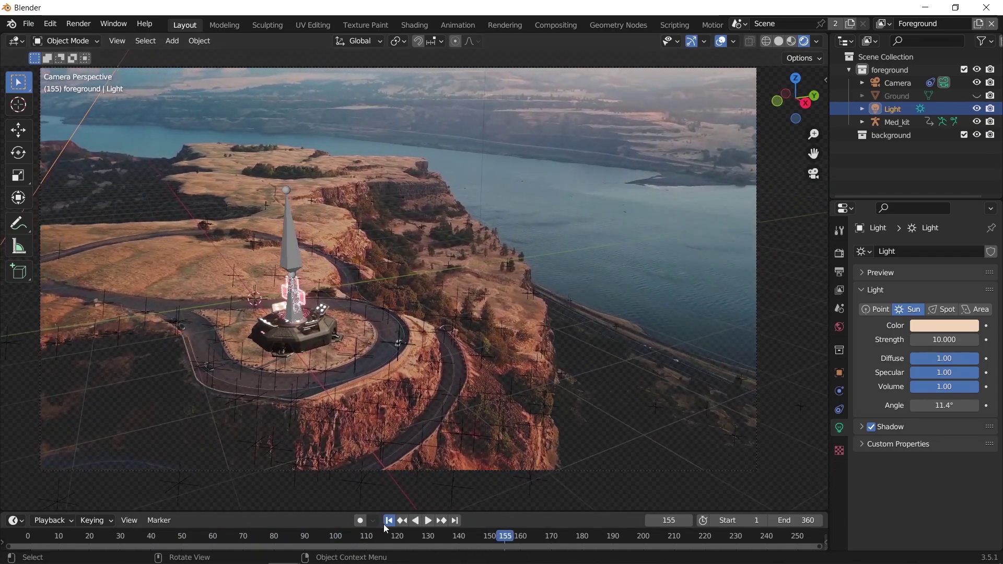
pyautogui.click(388, 520)
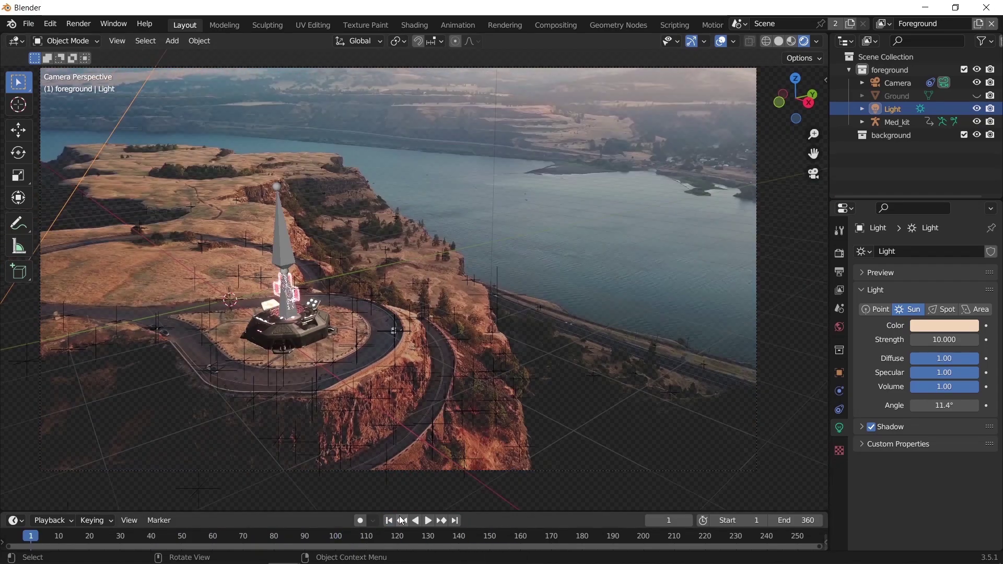
# Unhide the Ground plane, scale it up beneath the med-kit, and open the Shading workspace
pyautogui.click(976, 96)
pyautogui.press('g')
pyautogui.press('Escape')
pyautogui.click(349, 330)
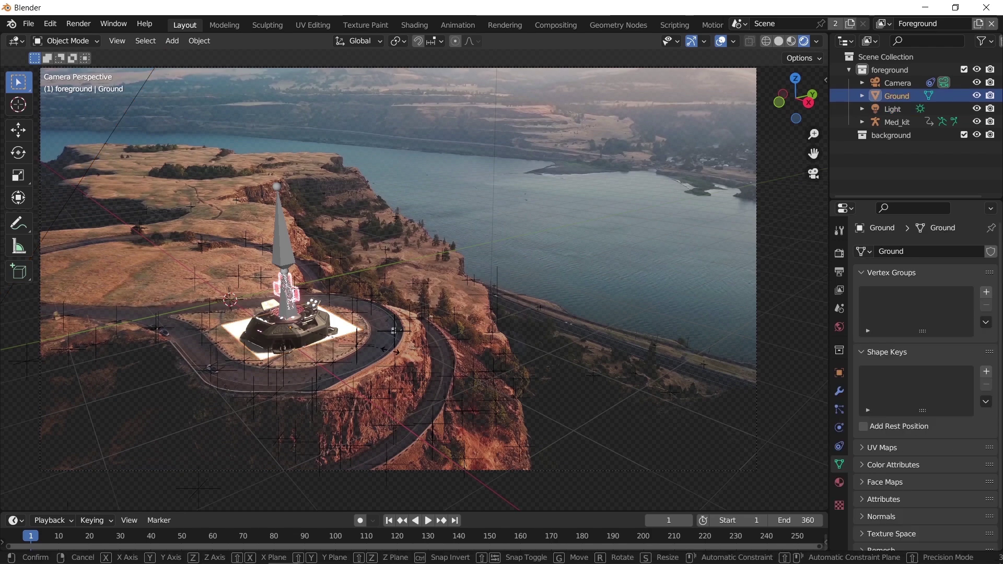
pyautogui.press('s')
pyautogui.click(463, 356)
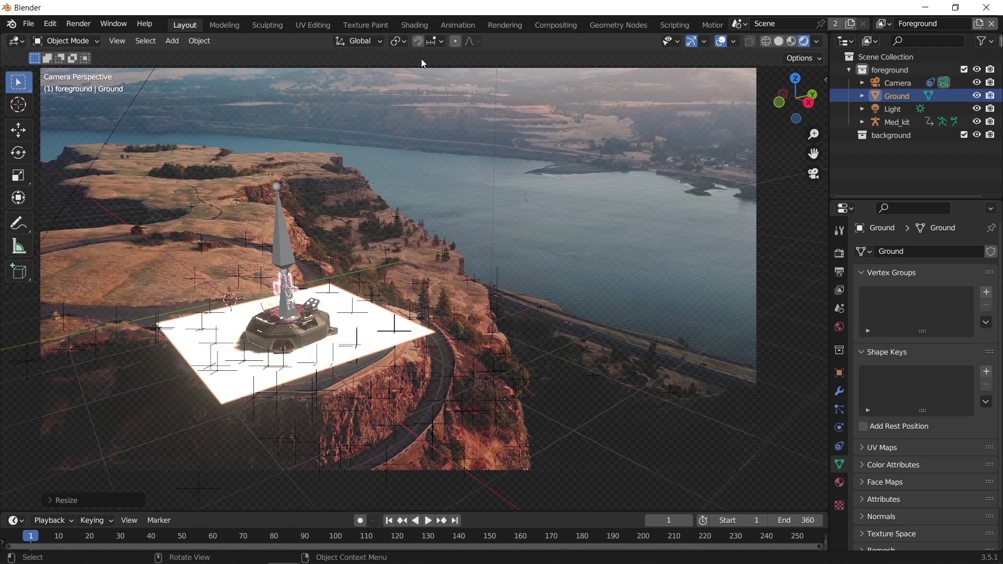
pyautogui.click(417, 25)
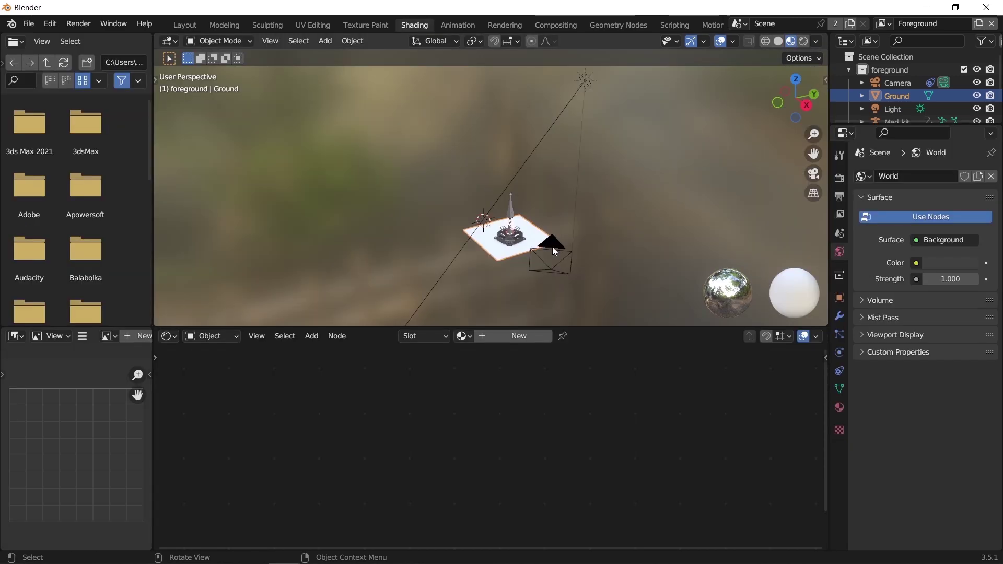
# Give Ground a new material, replacing the Principled BSDF with a Diffuse BSDF linked to the output
pyautogui.press('KP_0')
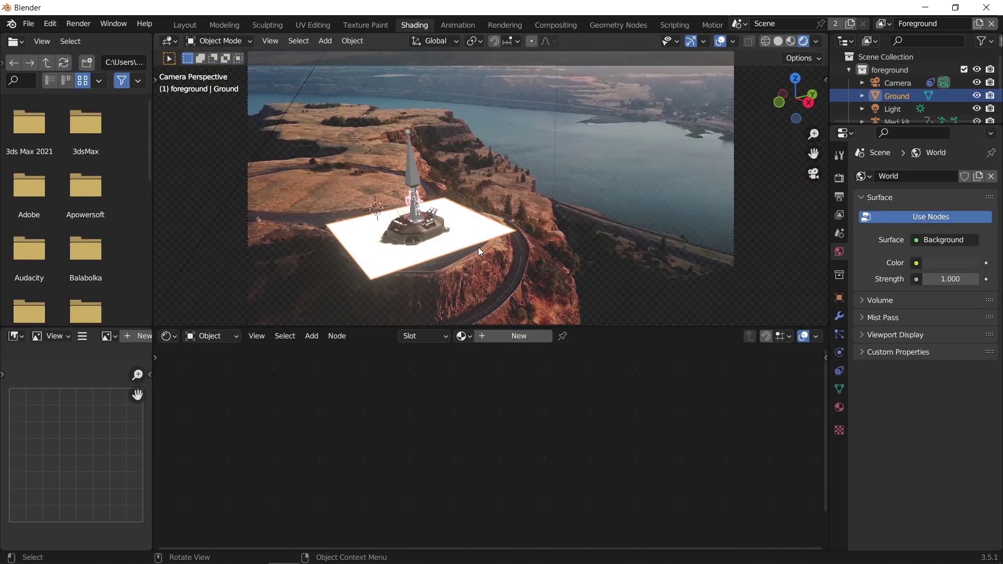
pyautogui.scroll(3, 480, 251)
pyautogui.click(519, 336)
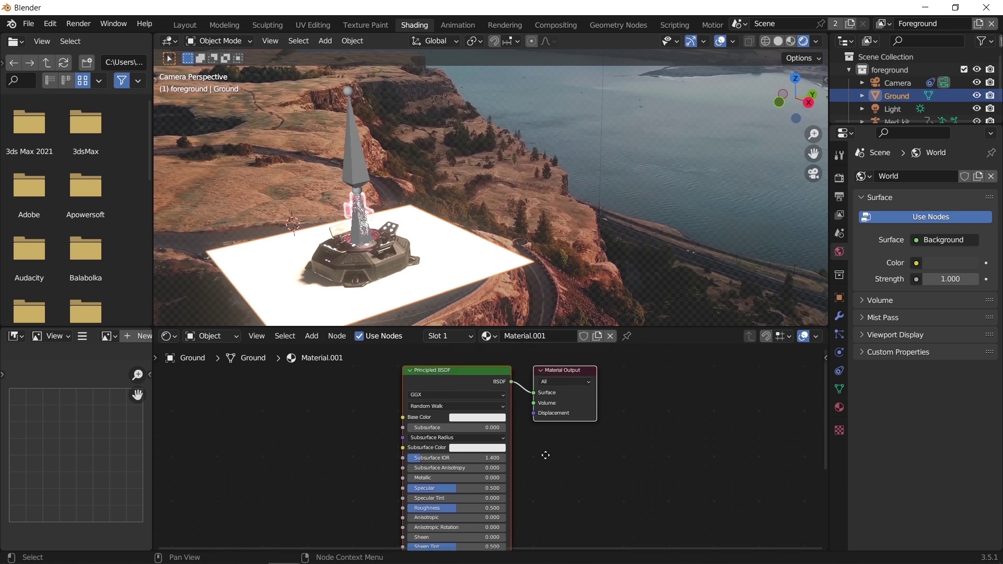
pyautogui.click(452, 383)
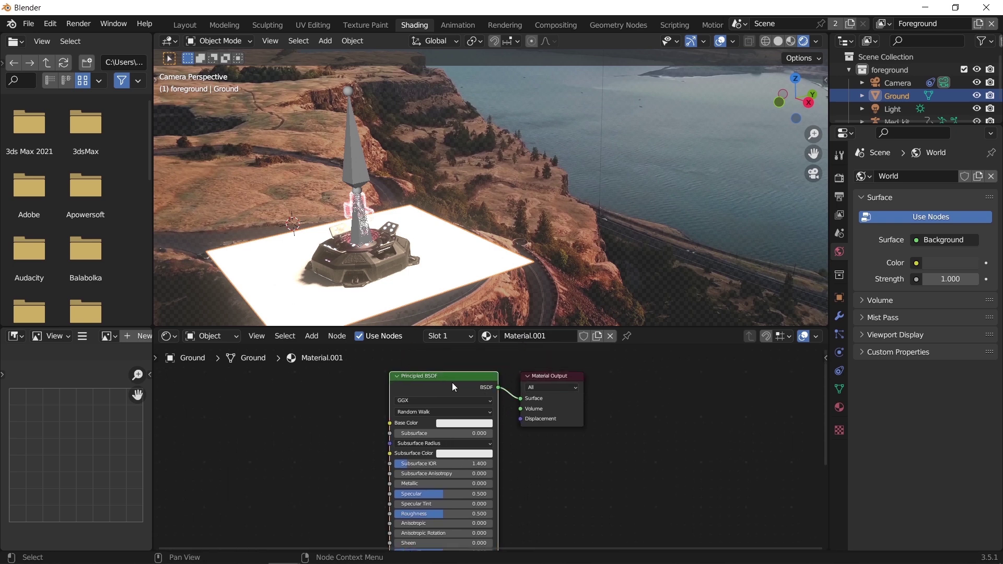
pyautogui.press('x')
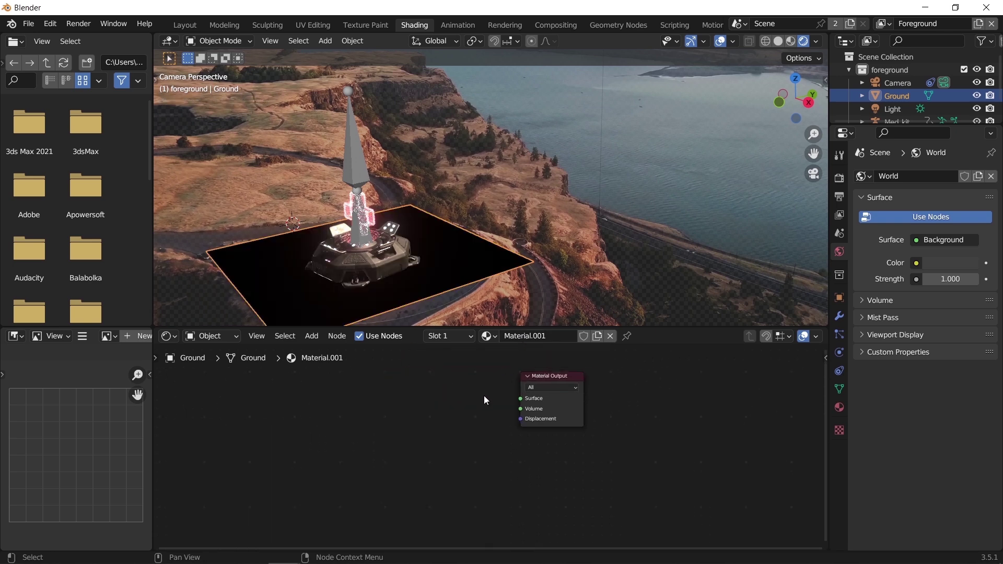
pyautogui.moveTo(520, 398); pyautogui.dragTo(448, 393)
pyautogui.write('di')
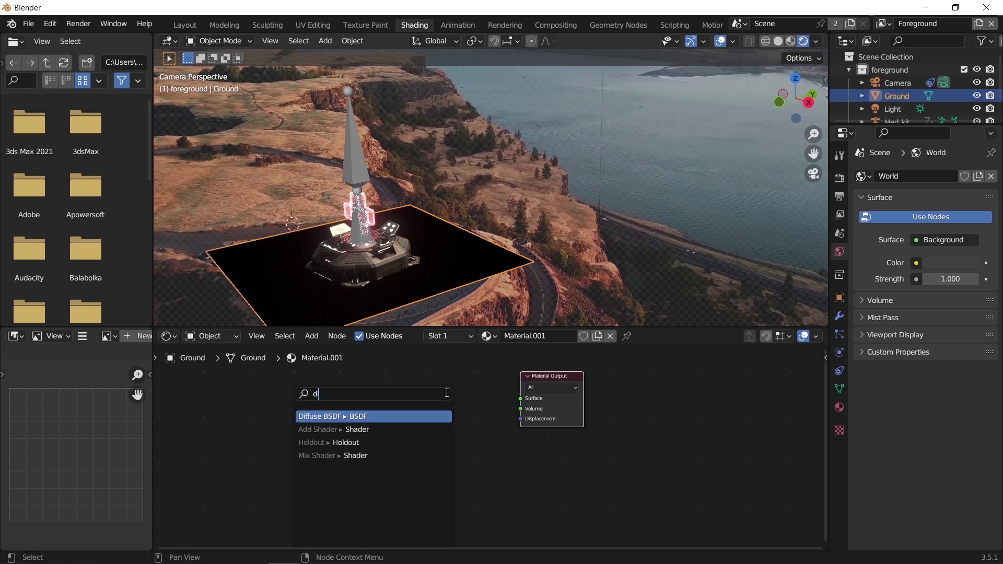
pyautogui.press('Return')
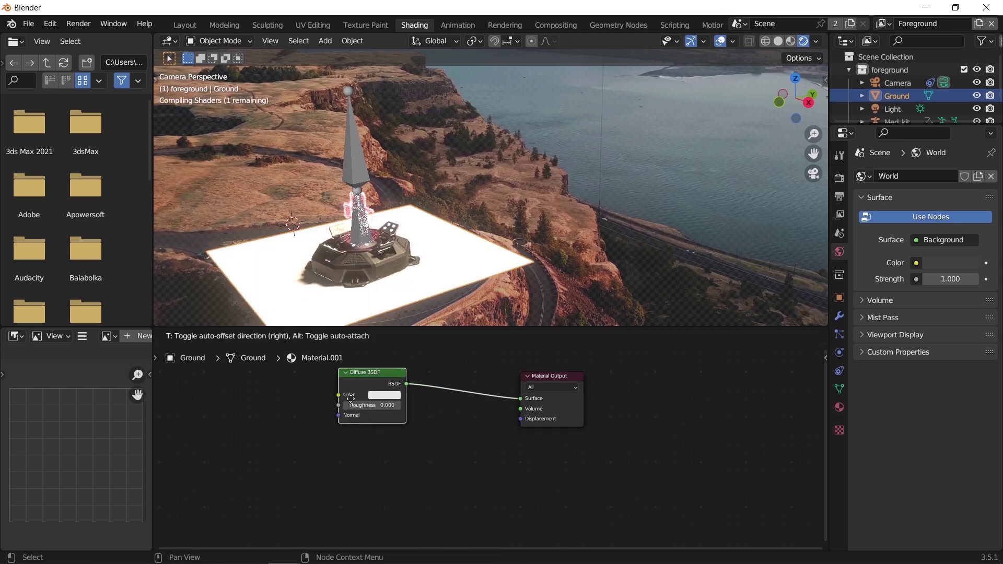
pyautogui.click(452, 429)
# Add a Transparent BSDF and mix it with the Diffuse through a Mix Shader, tidying the node layout
pyautogui.hotkey('shift', 'a')
pyautogui.moveTo(502, 456)
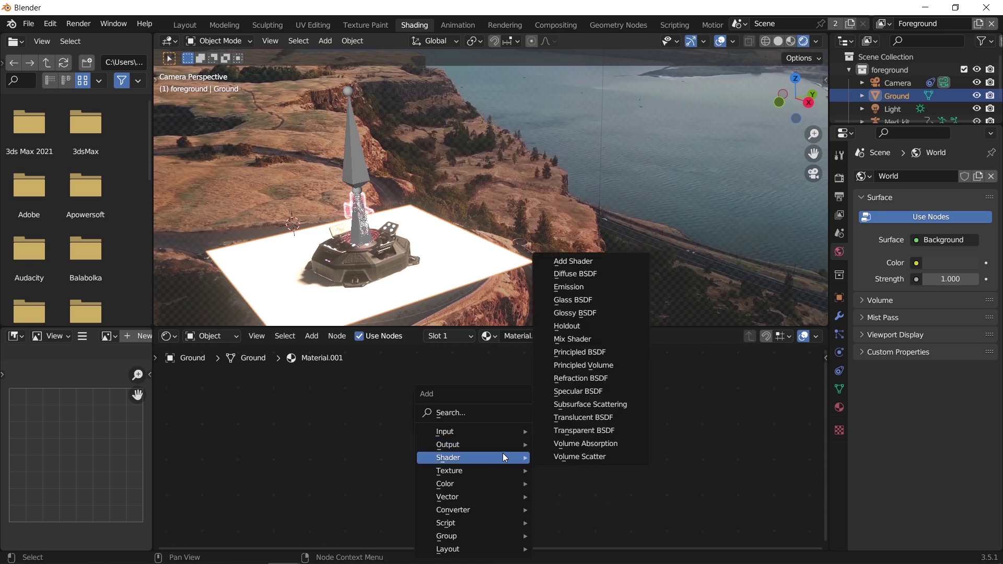
pyautogui.click(571, 434)
pyautogui.click(441, 465)
pyautogui.keyDown('ctrl'); pyautogui.keyDown('shift'); pyautogui.moveTo(438, 395); pyautogui.dragTo(440, 470, button='right'); pyautogui.keyUp('shift'); pyautogui.keyUp('ctrl')
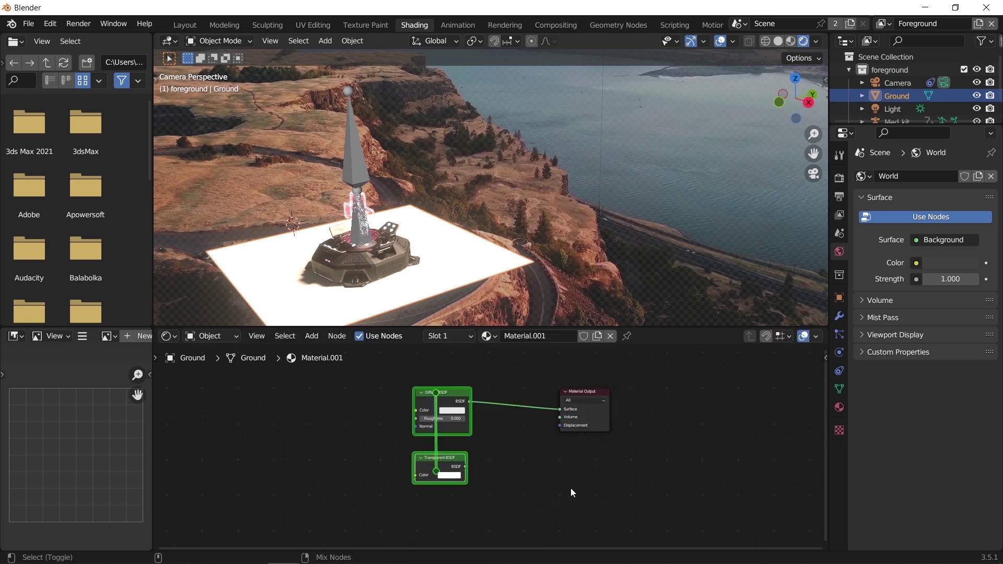
pyautogui.moveTo(588, 396); pyautogui.dragTo(624, 418)
pyautogui.scroll(1, 545, 427)
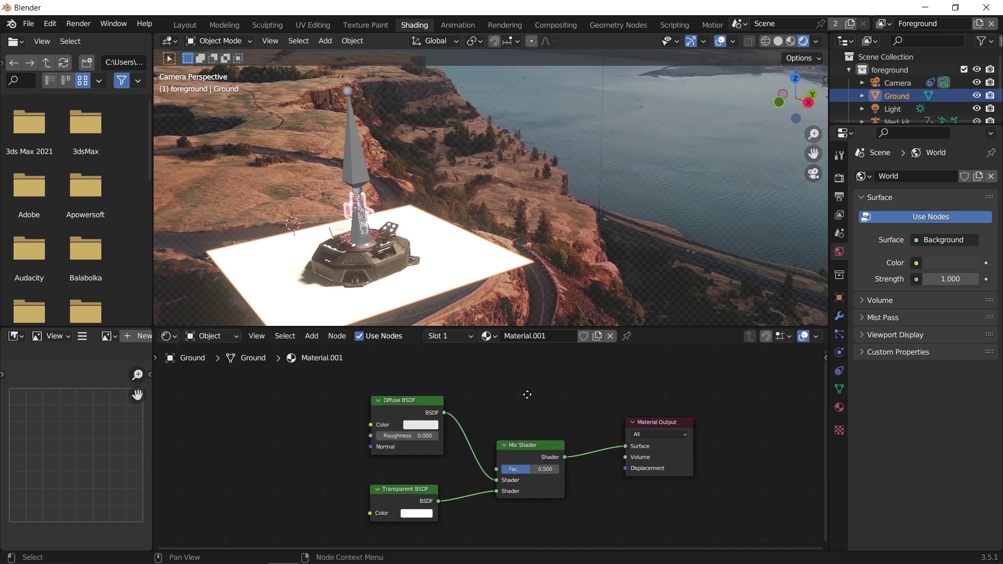
pyautogui.scroll(-1, 528, 412)
pyautogui.moveTo(519, 458); pyautogui.dragTo(519, 374)
# Wire a copied Diffuse BSDF through a Shader to RGB node into the Mix Shader factor
pyautogui.scroll(1, 513, 438)
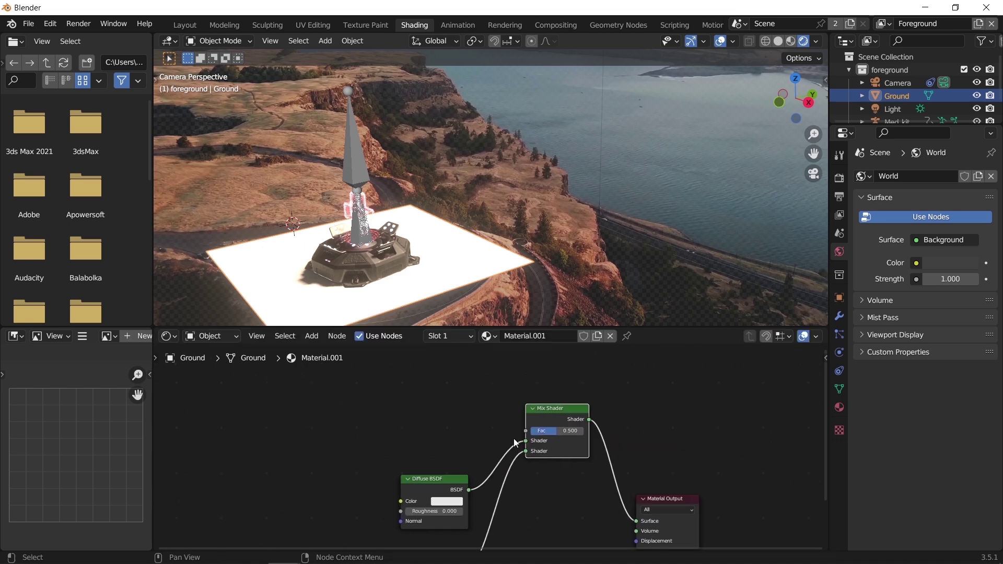
pyautogui.hotkey('shift', 'd')
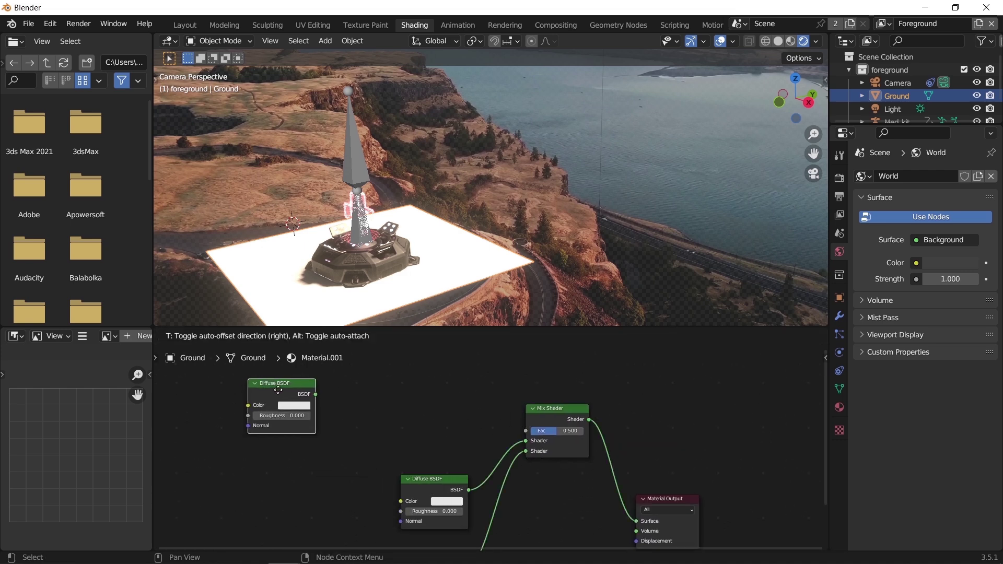
pyautogui.click(270, 394)
pyautogui.moveTo(307, 396); pyautogui.dragTo(397, 395)
pyautogui.hotkey('shift', 'a')
pyautogui.click(389, 356)
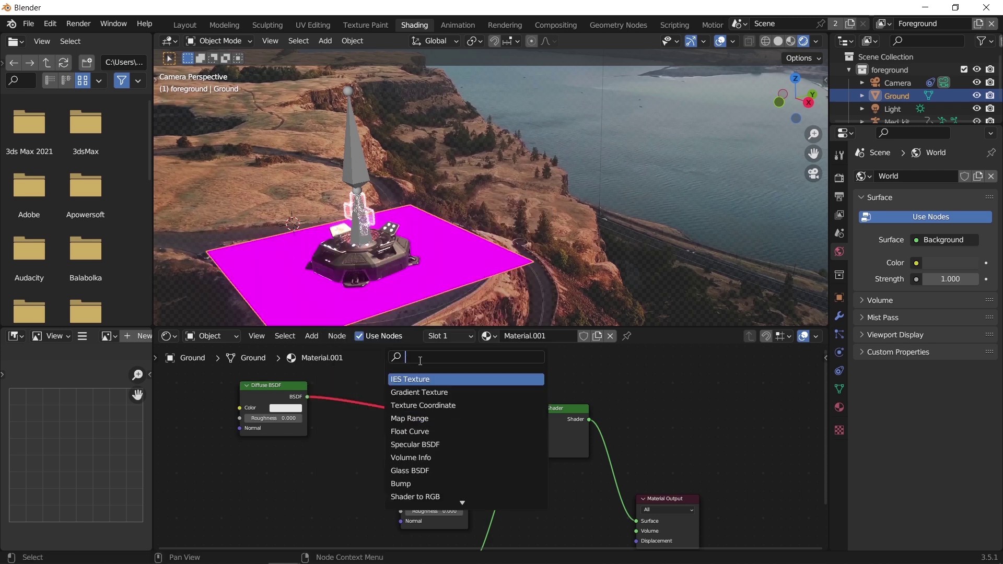
pyautogui.write('shader')
pyautogui.click(418, 405)
pyautogui.click(376, 397)
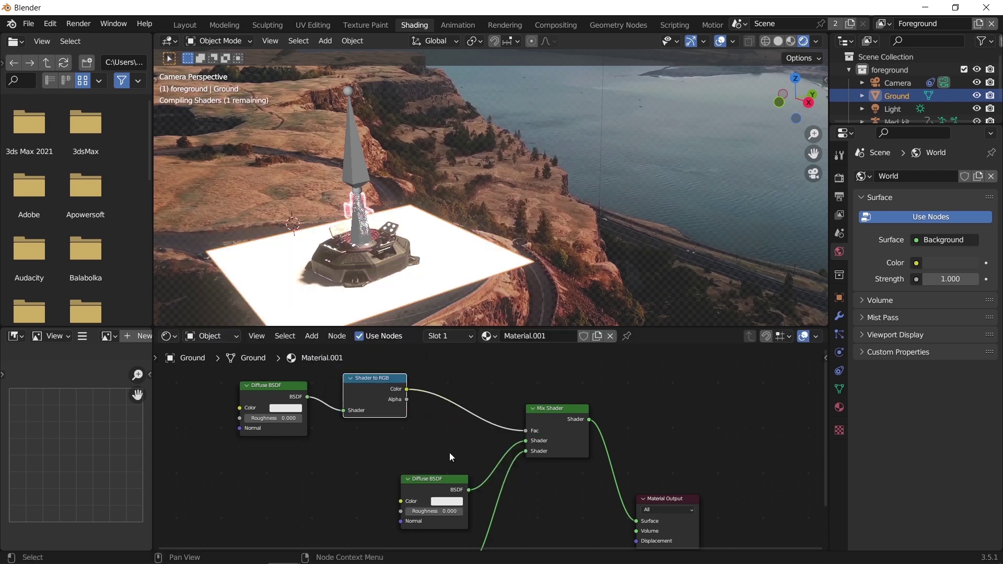
# Insert a ColorRamp between Shader to RGB and the Mix Shader factor
pyautogui.hotkey('shift', 'a')
pyautogui.write('colo')
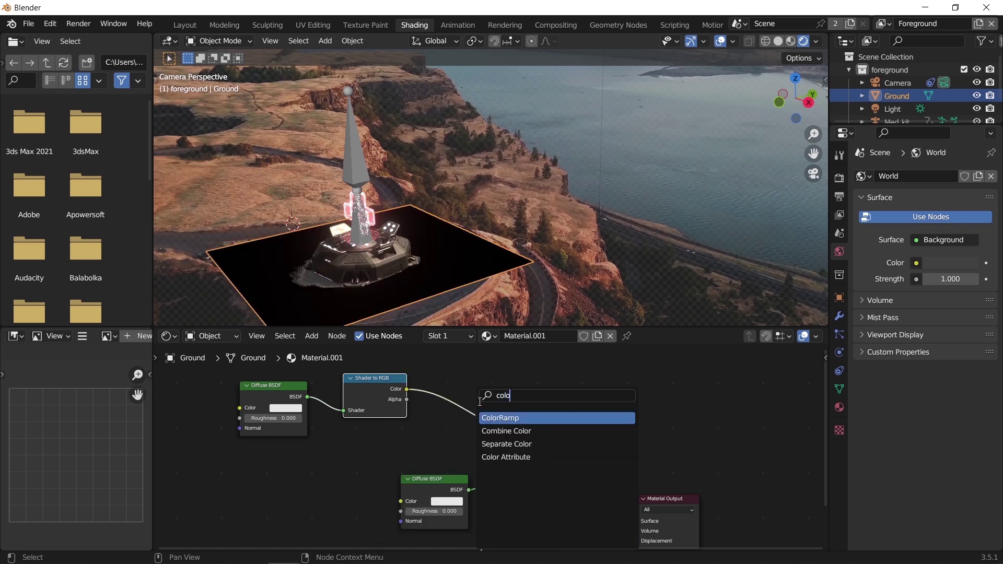
pyautogui.press('Return')
pyautogui.click(459, 381)
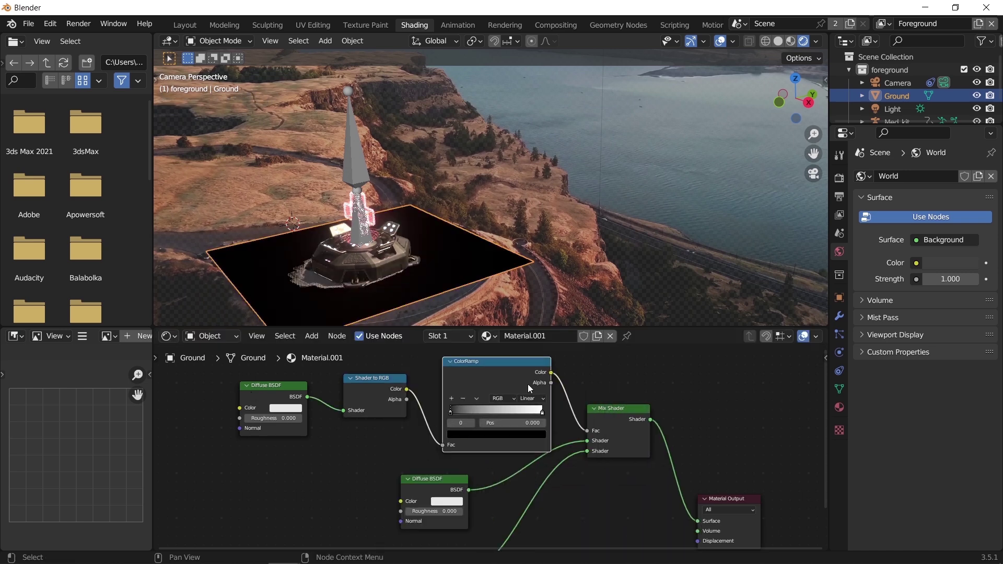
pyautogui.scroll(-2, 424, 427)
pyautogui.moveTo(502, 451); pyautogui.dragTo(492, 471, button='middle')
pyautogui.scroll(4, 380, 427)
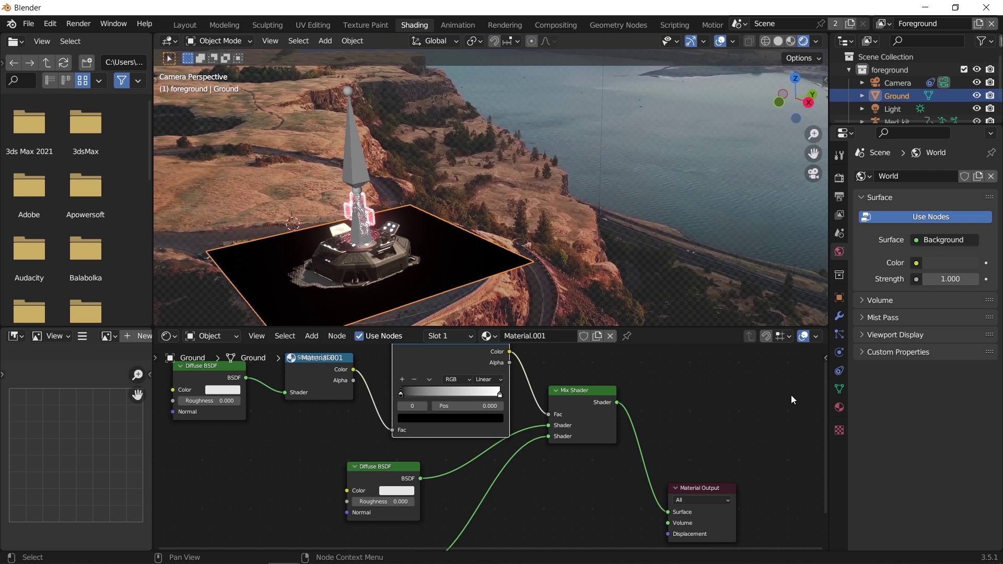
# Set the Ground material's blend mode to Alpha Blend
pyautogui.click(839, 407)
pyautogui.click(933, 441)
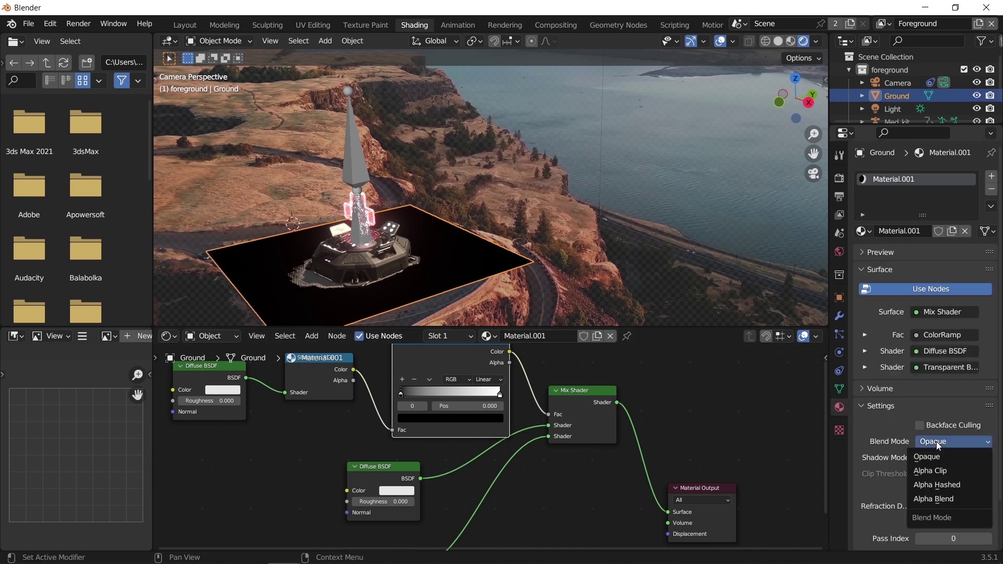
pyautogui.click(940, 499)
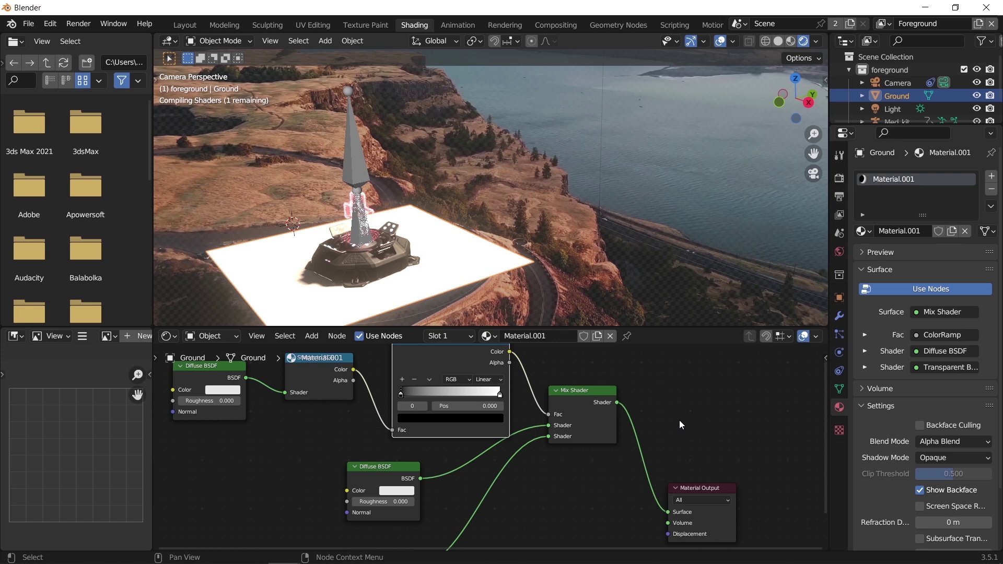
# Make the lower Diffuse BSDF colour black and slide the ColorRamp white stop to about 0.156
pyautogui.moveTo(513, 494); pyautogui.dragTo(582, 487, button='middle')
pyautogui.scroll(2, 522, 441)
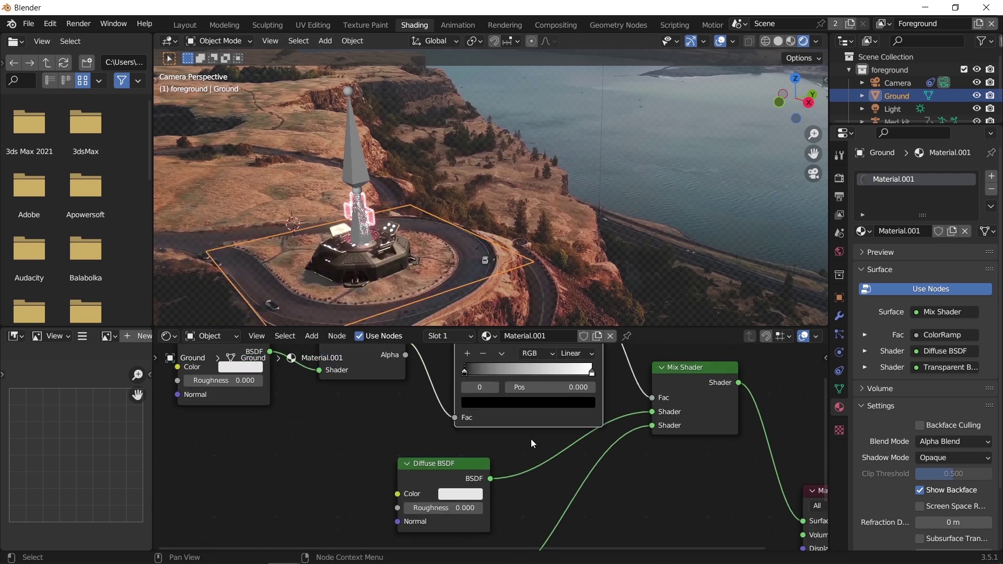
pyautogui.moveTo(592, 371); pyautogui.dragTo(487, 372)
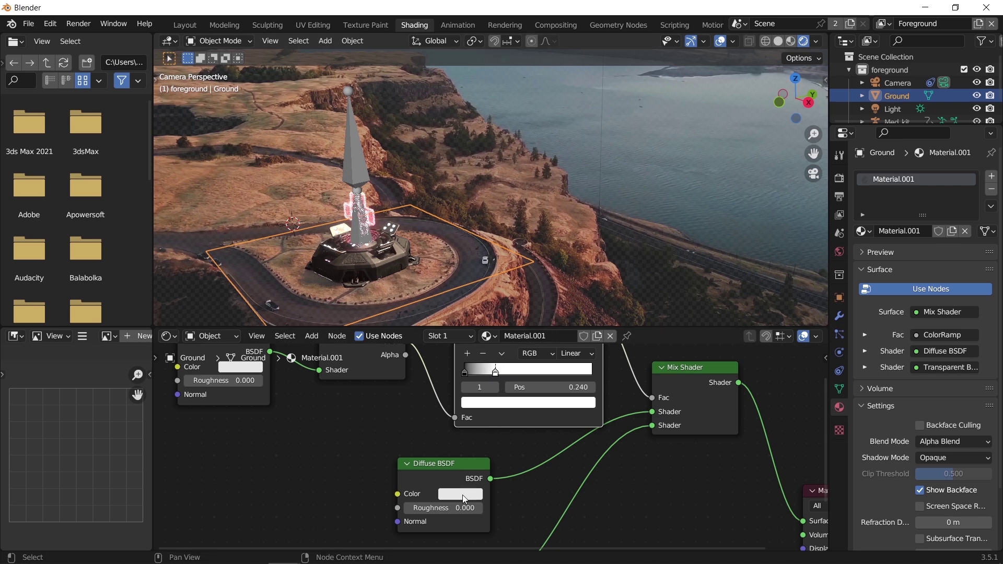
pyautogui.click(464, 499)
pyautogui.moveTo(544, 326); pyautogui.dragTo(544, 410)
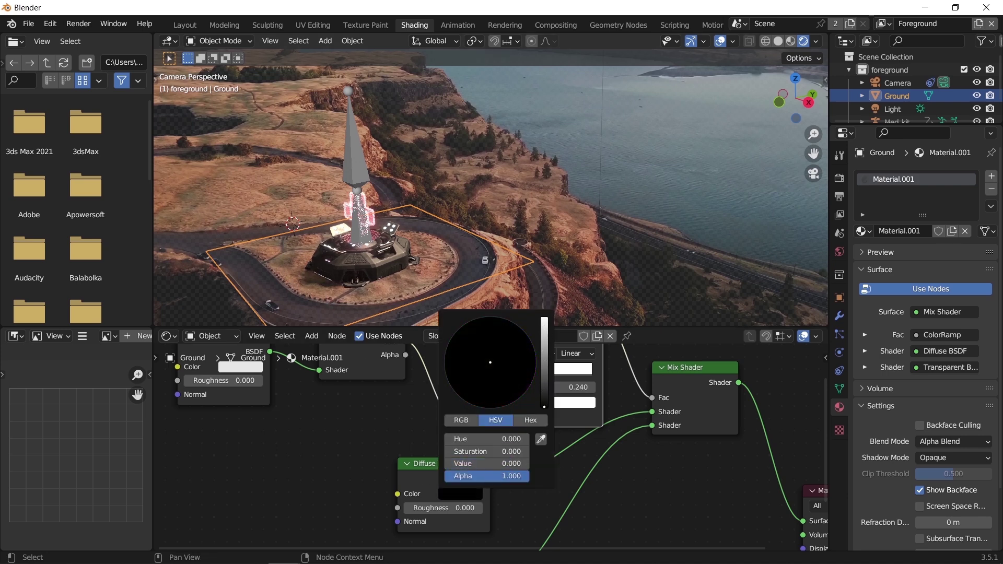
pyautogui.scroll(3, 600, 475)
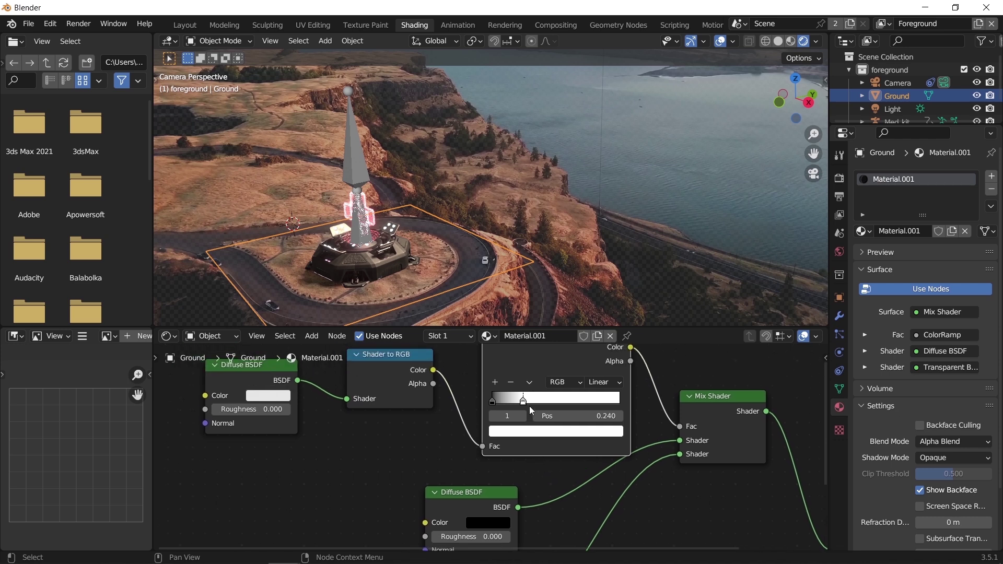
pyautogui.moveTo(523, 402); pyautogui.dragTo(518, 404)
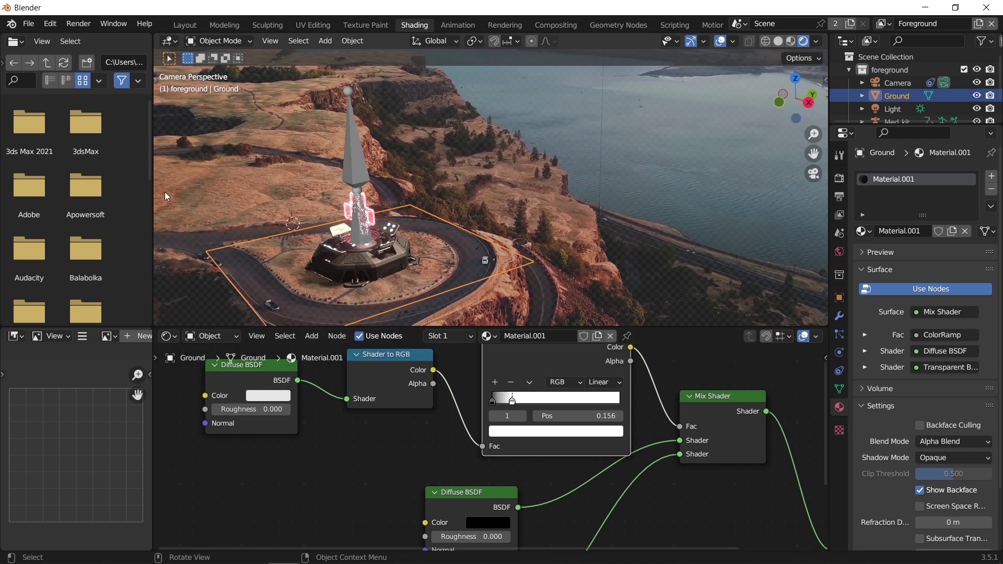
# Rotate the sun light to a new angle and set its strength to 20
pyautogui.click(890, 108)
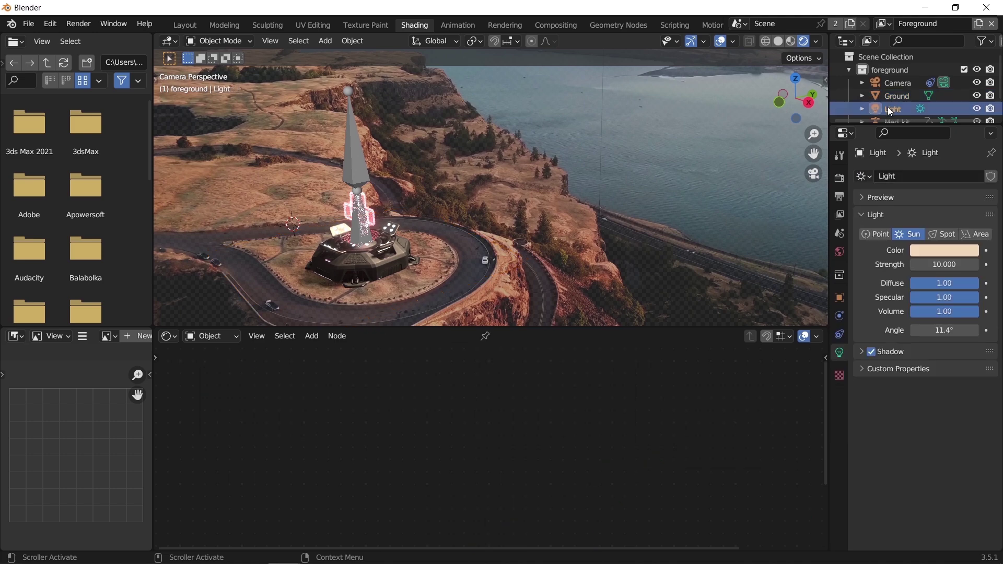
pyautogui.scroll(-3, 541, 258)
pyautogui.scroll(3, 543, 259)
pyautogui.press('r')
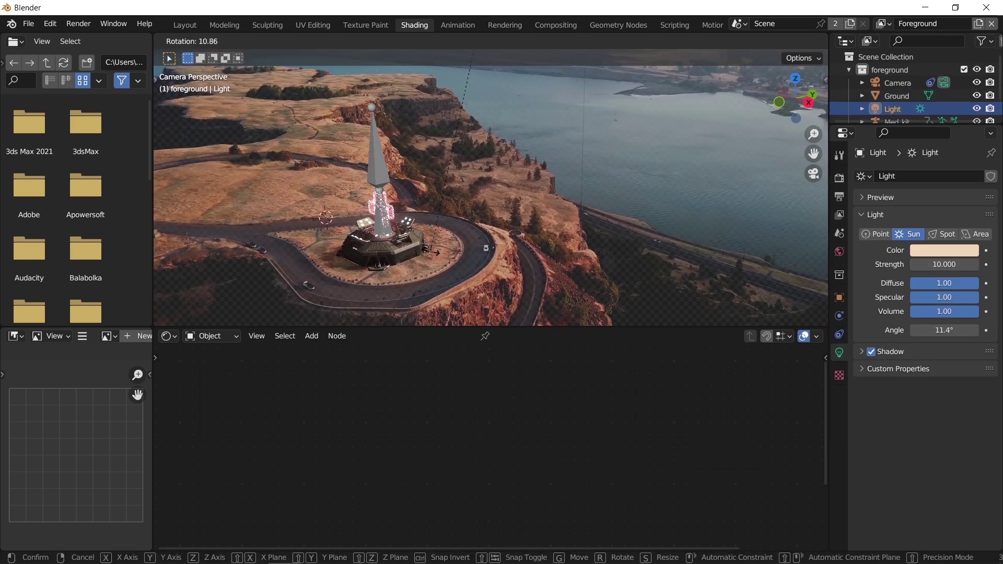
pyautogui.click(452, 272)
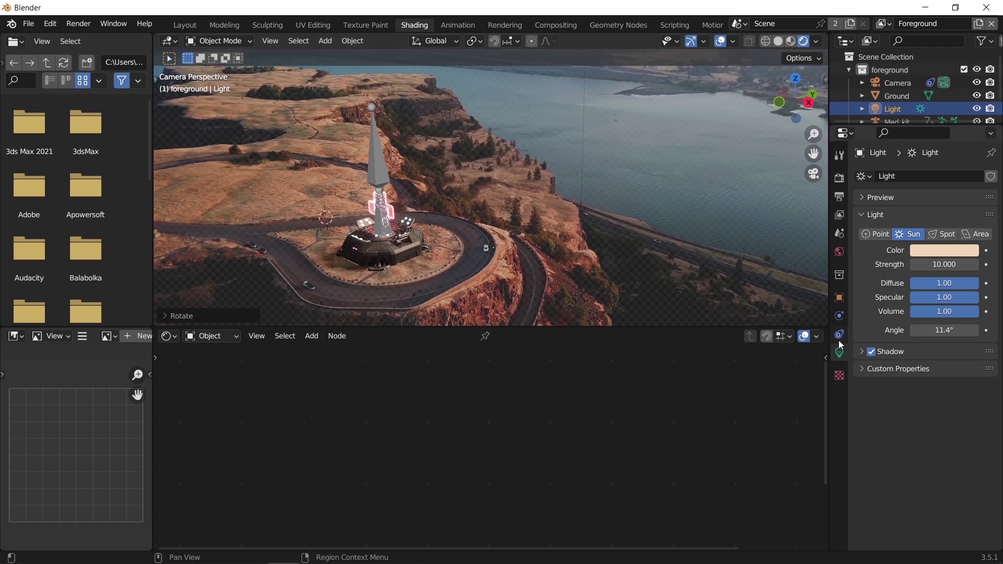
pyautogui.press('Return')
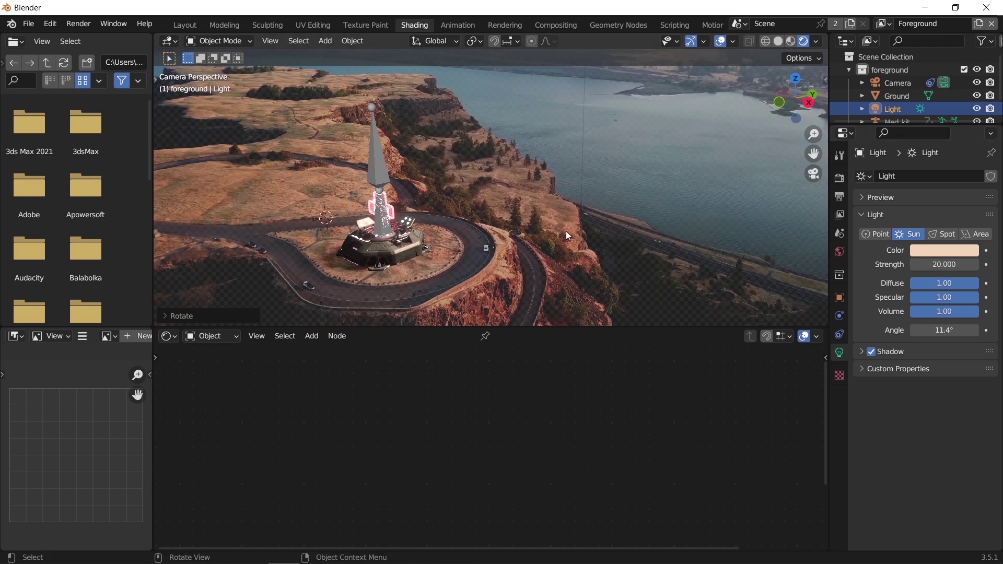
pyautogui.scroll(5, 527, 241)
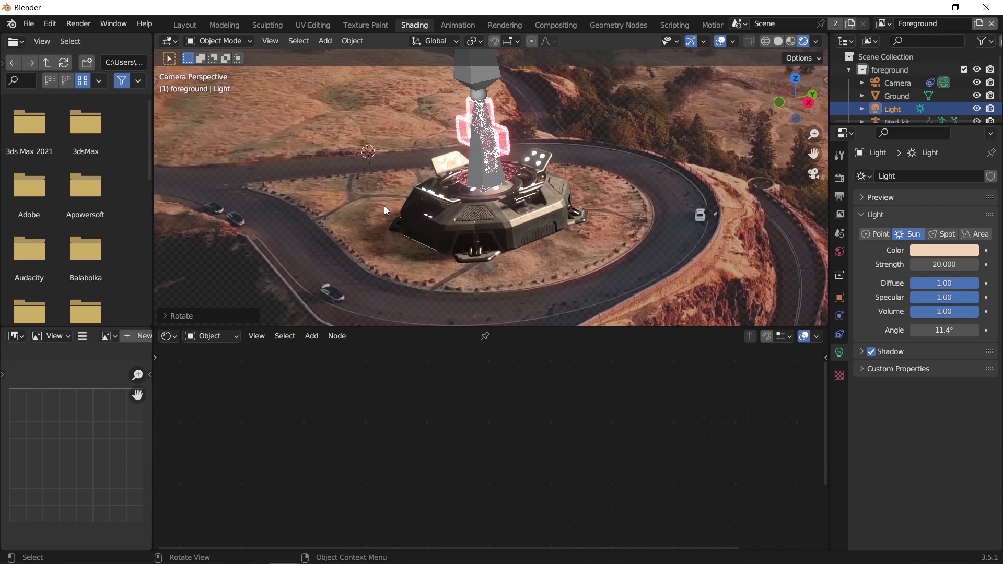
# Select the Med_kit and frame it in front orthographic view
pyautogui.click(477, 234)
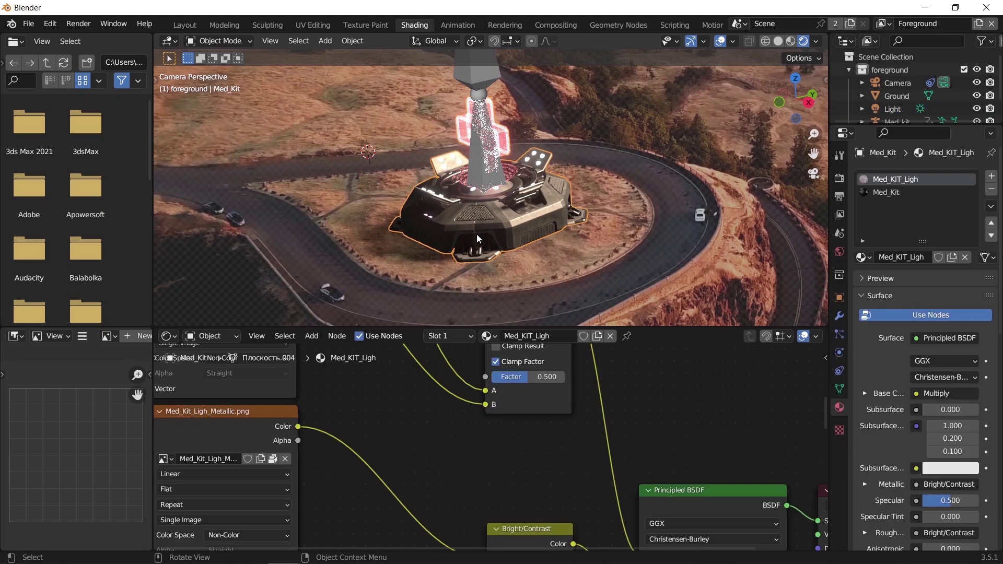
pyautogui.press('KP_1')
pyautogui.press('KP_Decimal')
pyautogui.scroll(4, 470, 235)
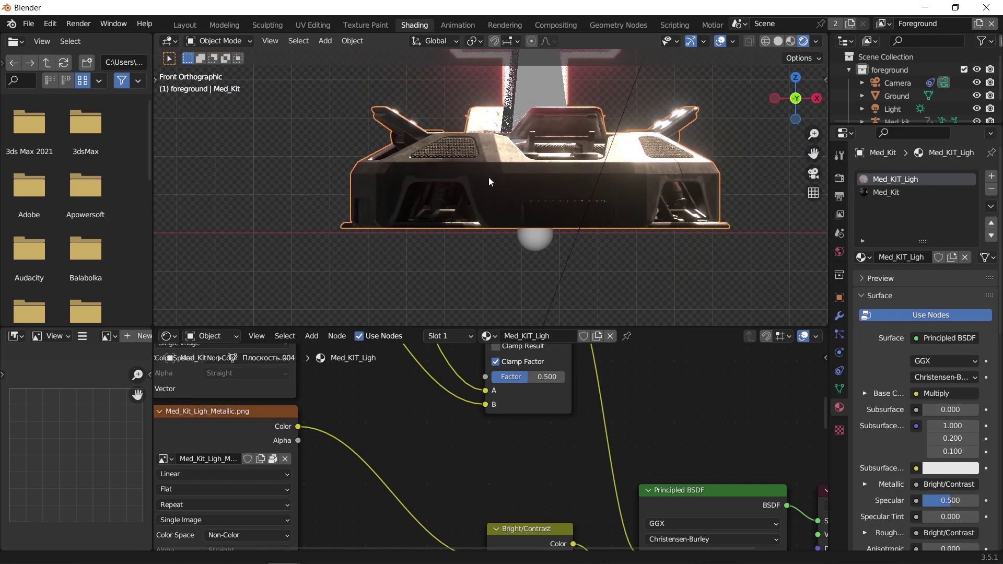
pyautogui.click(905, 94)
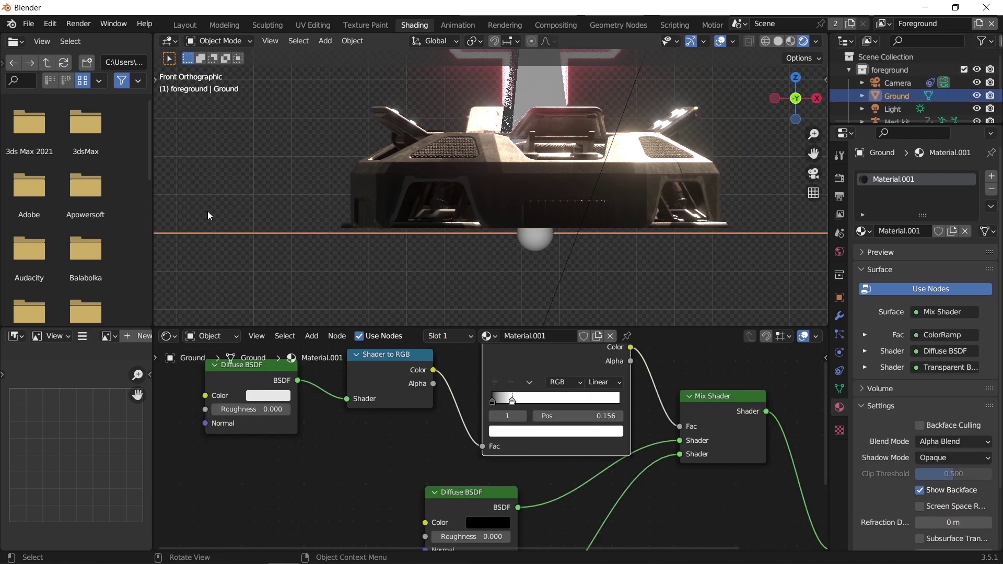
pyautogui.click(449, 173)
pyautogui.press('g')
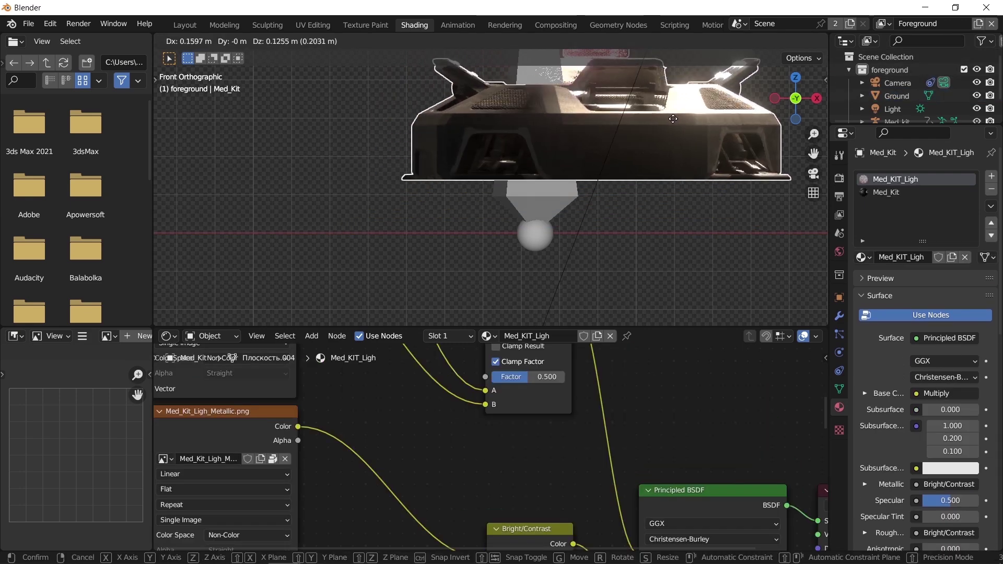
pyautogui.press('Escape')
pyautogui.scroll(-2, 859, 91)
# Move Med_kit straight down along Z until its base sits level with the ground plane
pyautogui.click(900, 100)
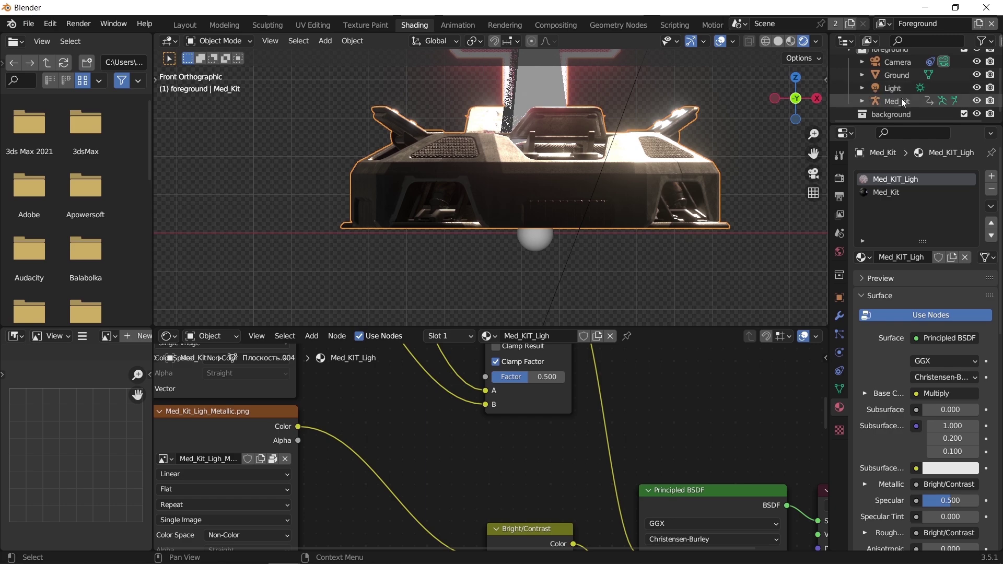
pyautogui.rightClick(901, 98)
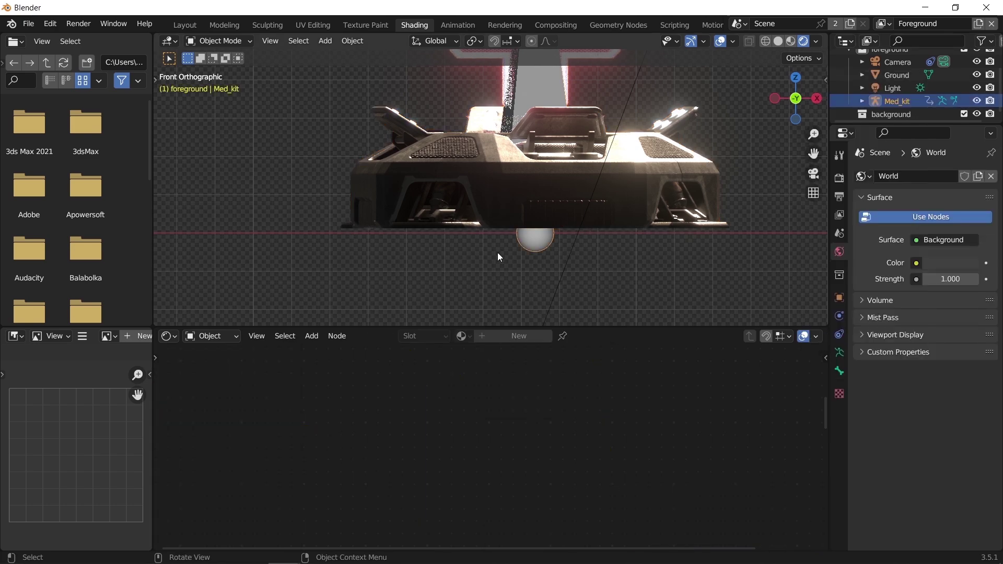
pyautogui.press('g')
pyautogui.press('z')
pyautogui.scroll(5, 490, 222)
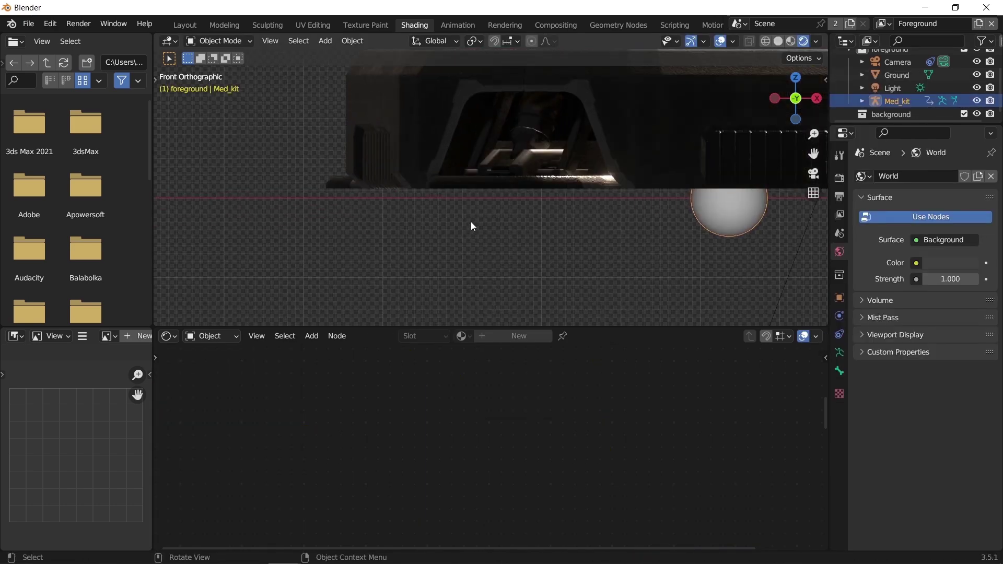
pyautogui.click(469, 286)
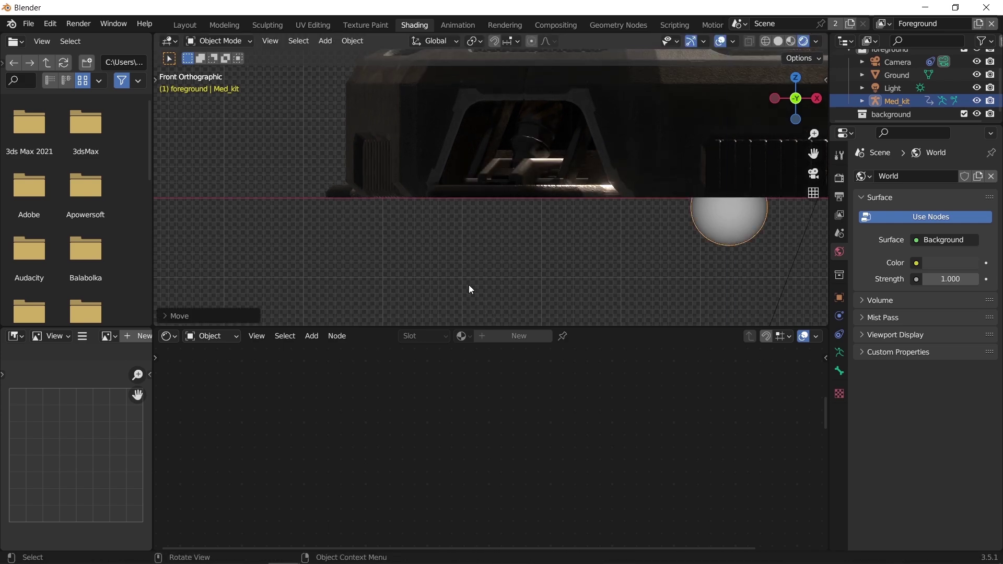
# Preview the animation from the camera view
pyautogui.press('KP_0')
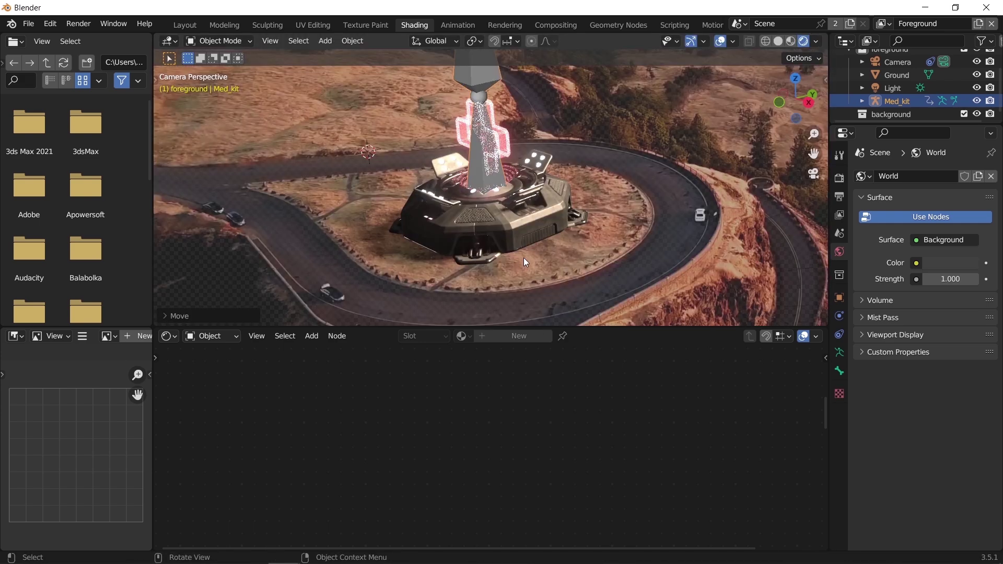
pyautogui.press('space')
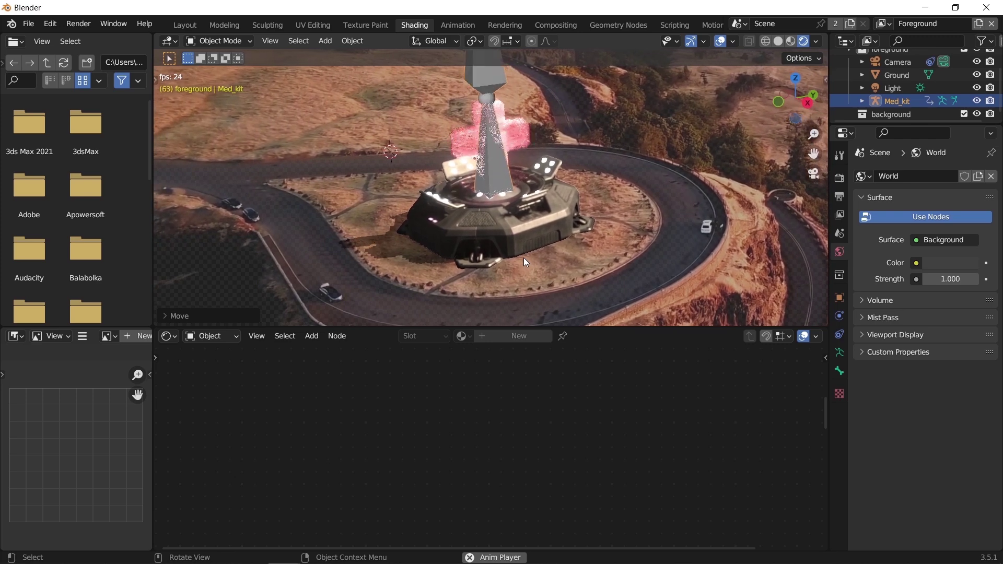
pyautogui.press('space')
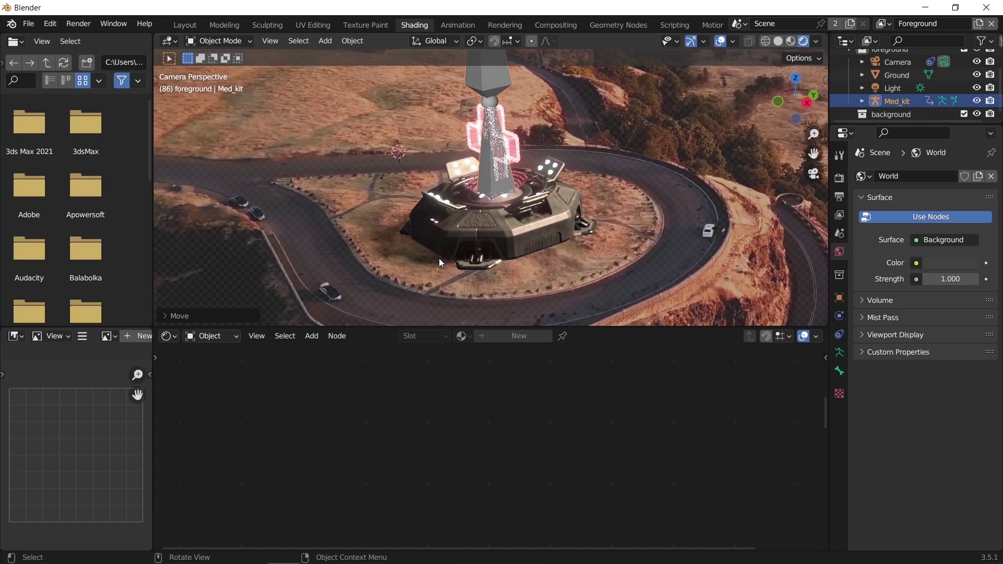
# Duplicate the Ground plane twice in place, producing Ground.001 and Ground.002
pyautogui.click(892, 78)
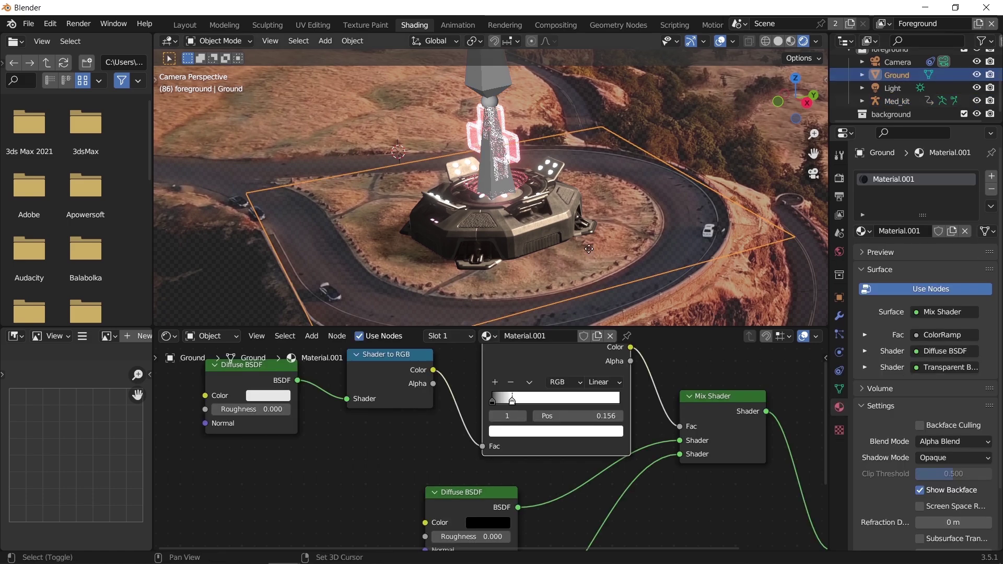
pyautogui.hotkey('shift', 'd')
pyautogui.rightClick(608, 169)
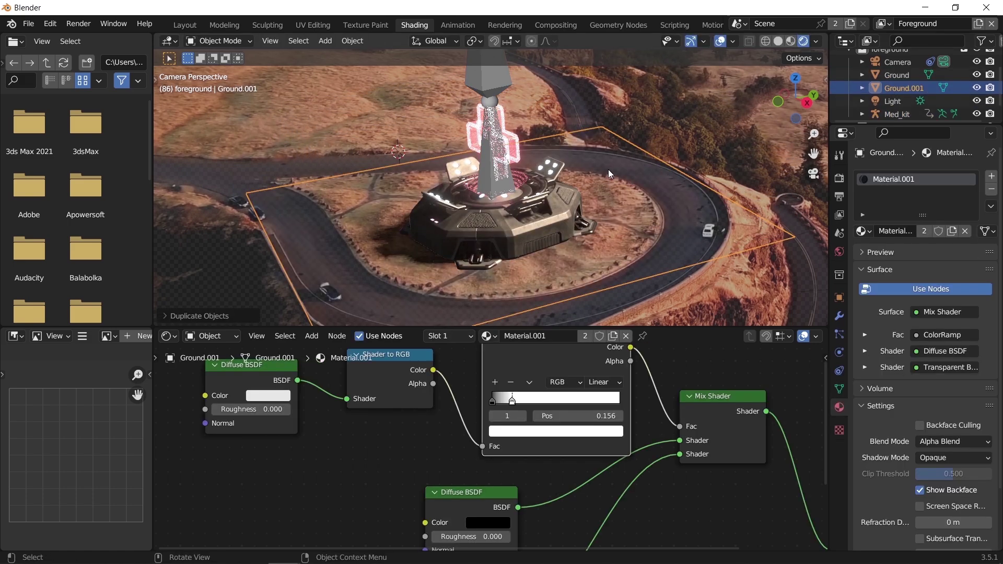
pyautogui.hotkey('shift', 'd')
pyautogui.rightClick(597, 209)
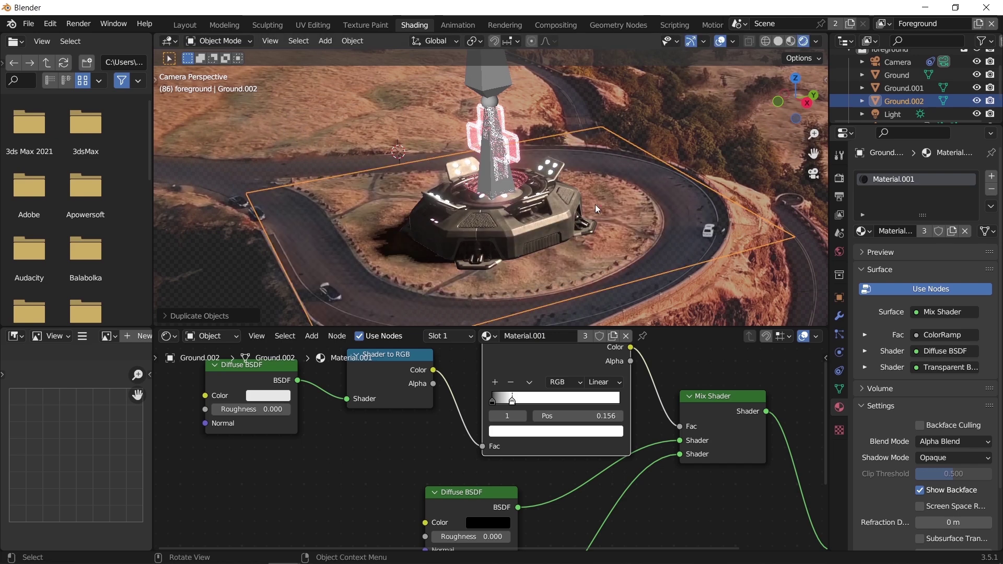
# Delete Ground.002 and Ground.001, leaving only the original Ground
pyautogui.press('x')
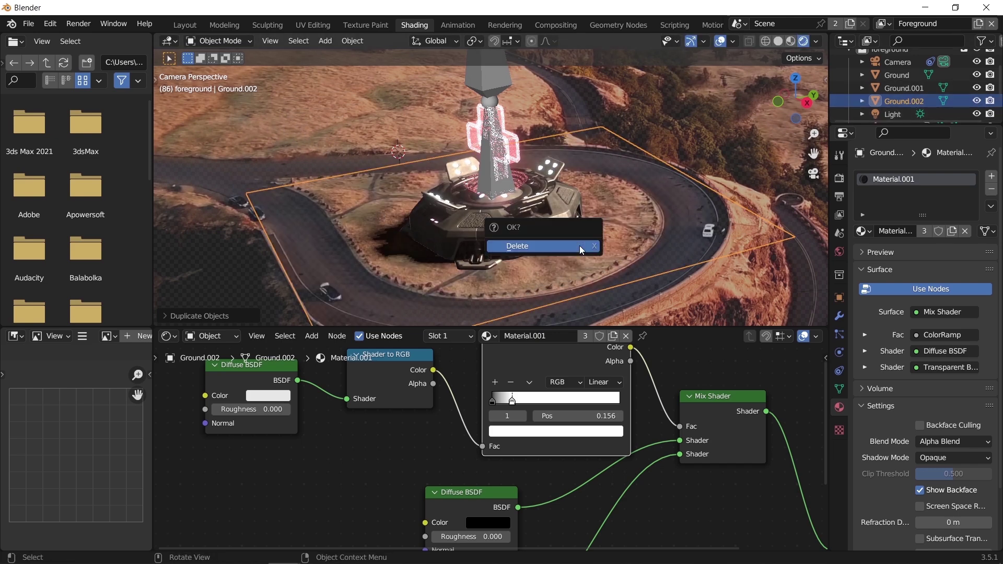
pyautogui.click(577, 246)
pyautogui.click(900, 88)
pyautogui.press('Delete')
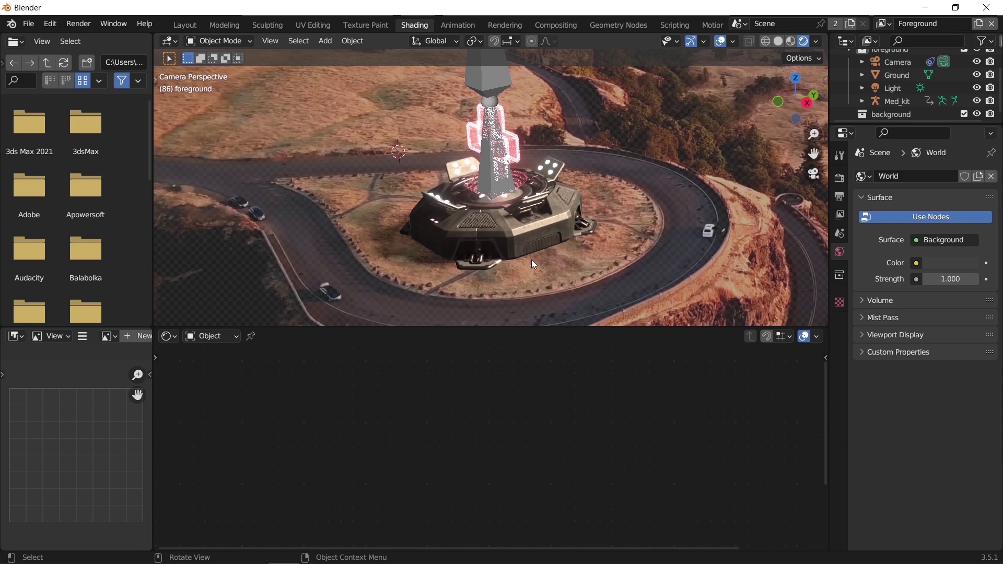
pyautogui.click(894, 88)
# Rotate the sun light slightly to a new angle
pyautogui.scroll(-5, 591, 191)
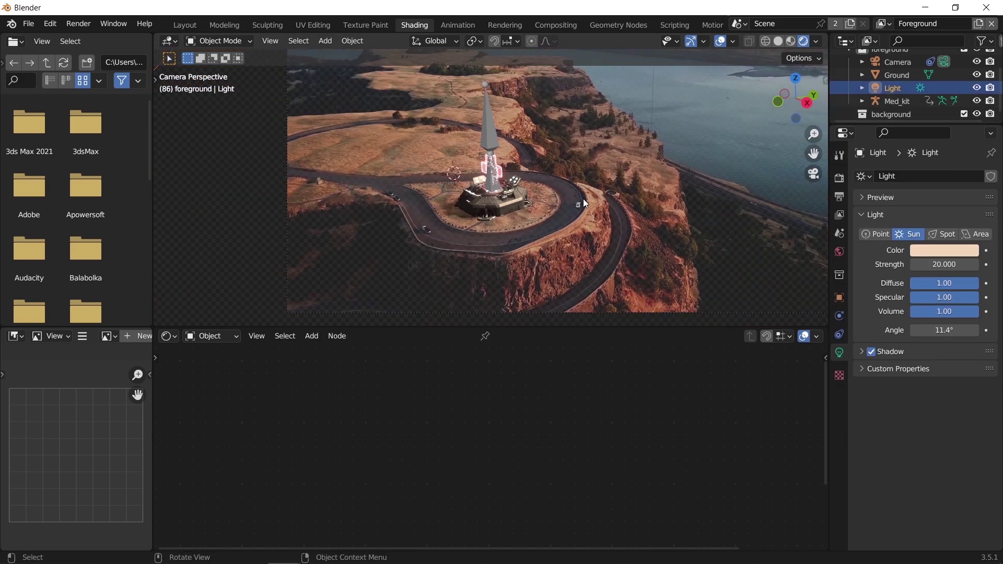
pyautogui.scroll(2, 574, 219)
pyautogui.press('r')
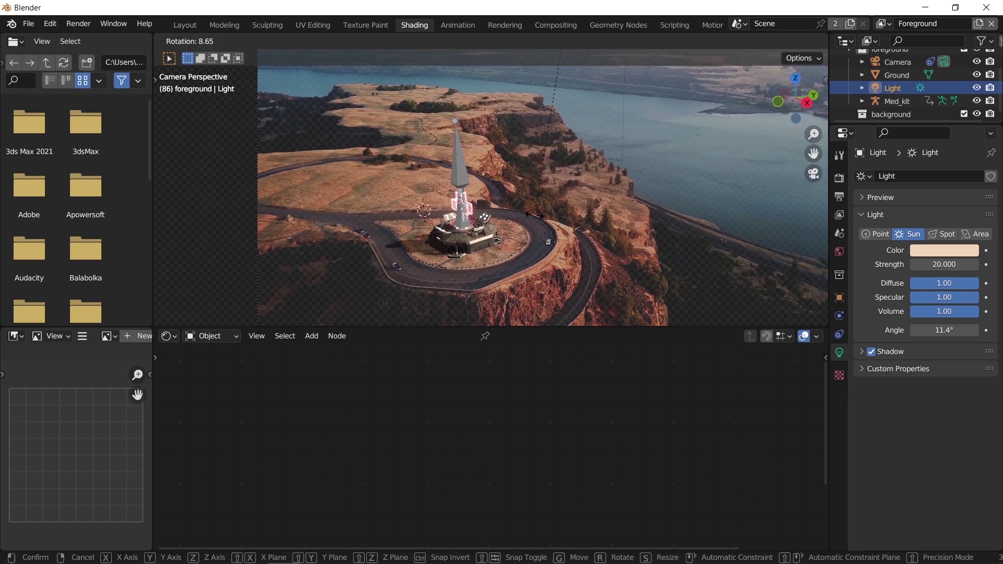
pyautogui.click(584, 239)
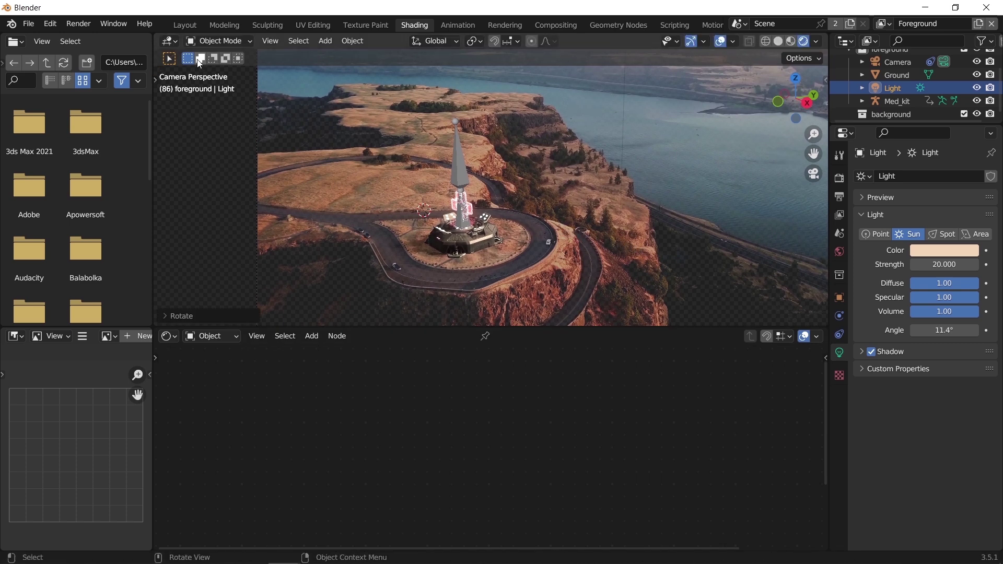
# Switch to the Layout workspace showing the camera view
pyautogui.click(185, 24)
pyautogui.scroll(-3, 500, 215)
pyautogui.scroll(1, 474, 313)
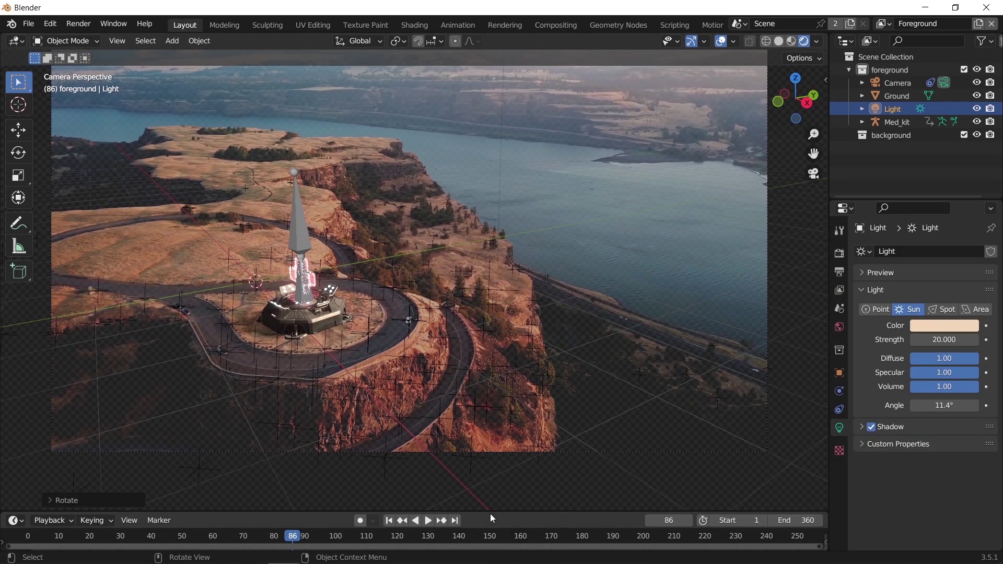
# Play the Med_kit animation from frame 1 to review it
pyautogui.click(388, 520)
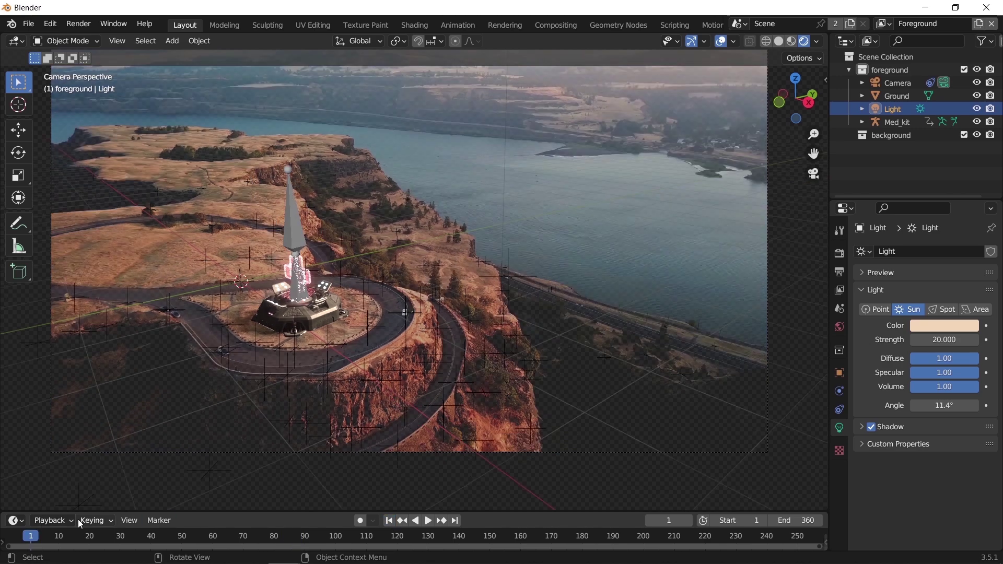
pyautogui.moveTo(32, 540)
pyautogui.mouseDown()
pyautogui.moveTo(335, 541)
pyautogui.moveTo(27, 541)
pyautogui.mouseUp()
pyautogui.press('space')
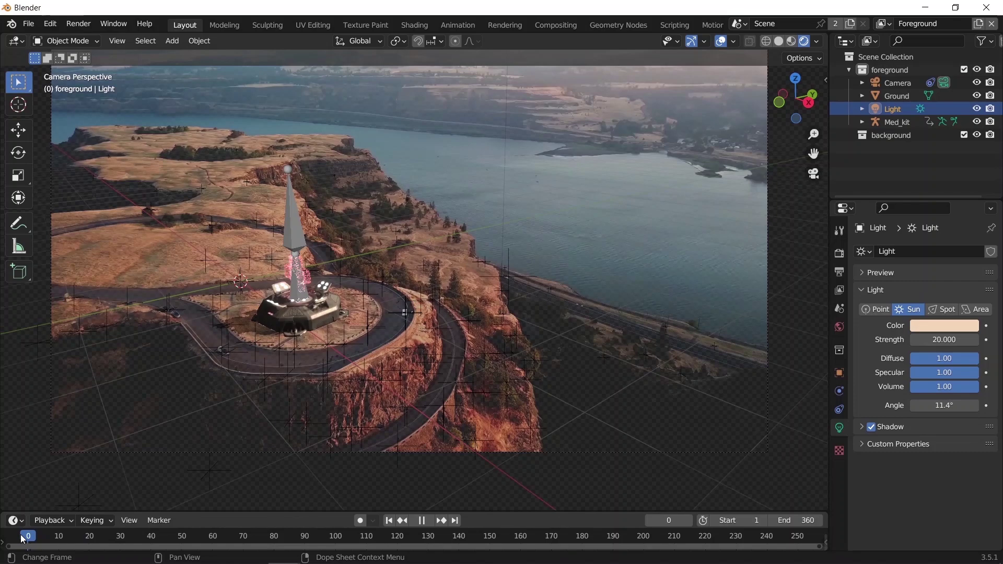
pyautogui.moveTo(240, 511); pyautogui.dragTo(246, 439)
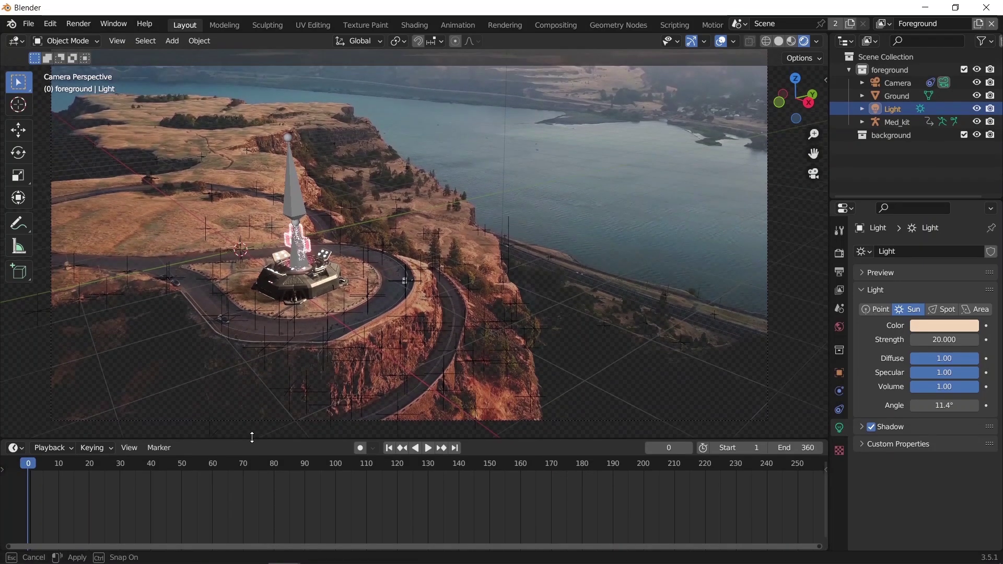
pyautogui.press('Right')
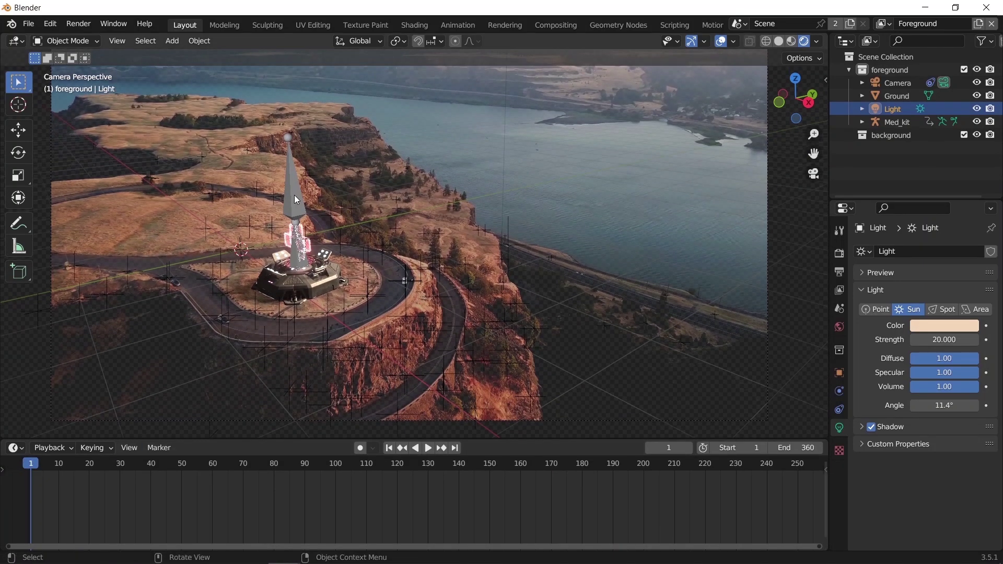
# Push the Med_kit action down into an NLA strip in the Nonlinear Animation editor
pyautogui.click(296, 200)
pyautogui.click(15, 448)
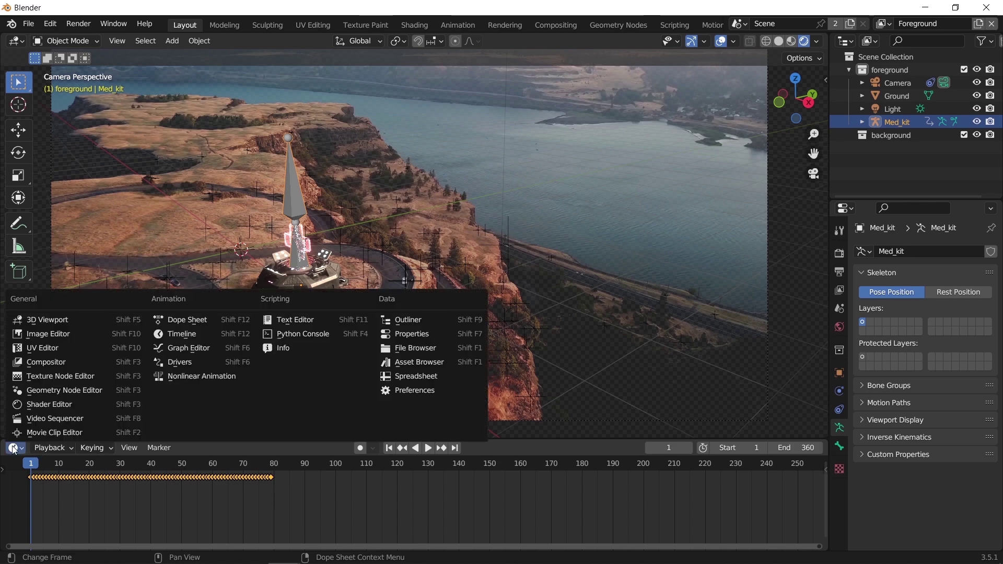
pyautogui.click(209, 378)
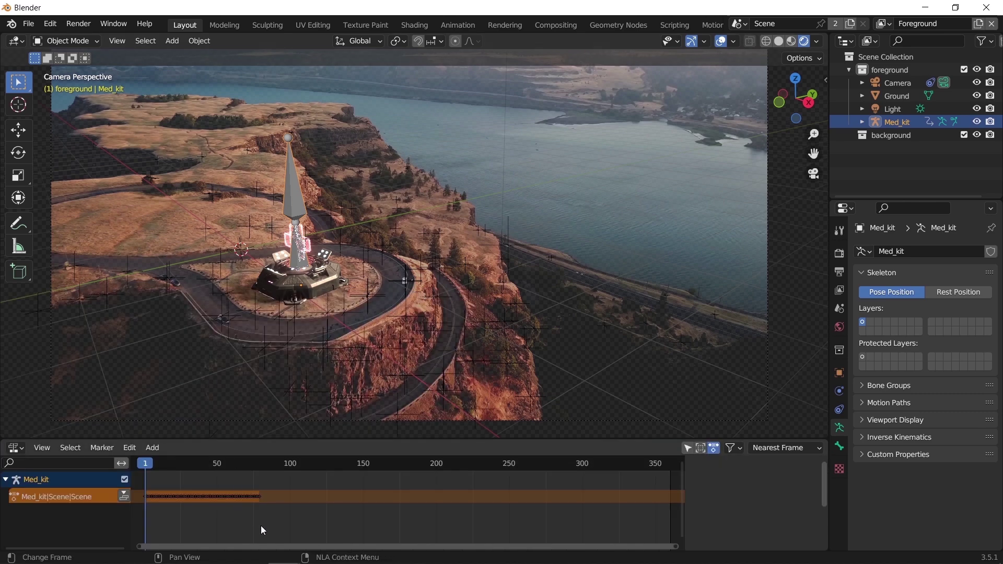
pyautogui.click(124, 497)
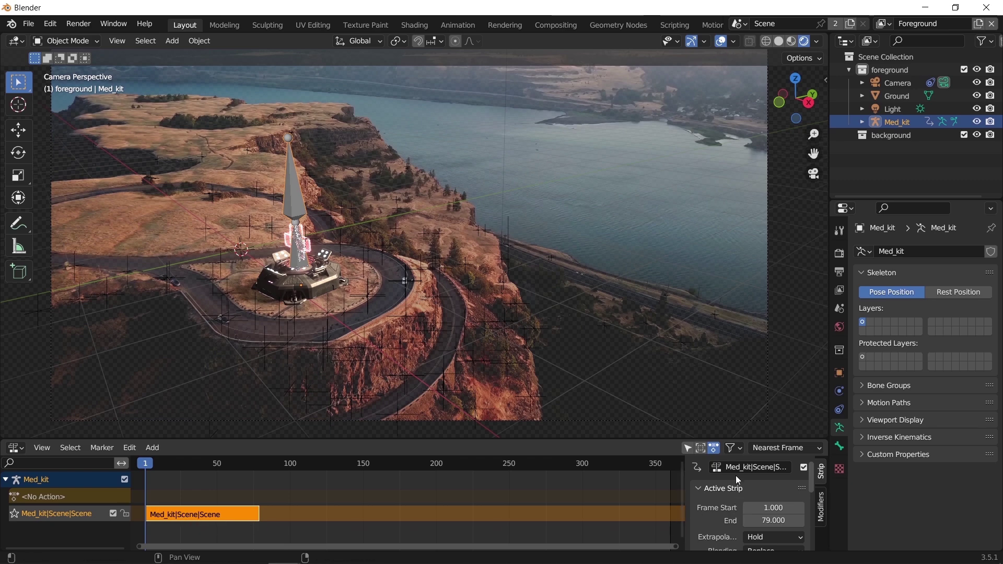
pyautogui.scroll(-3, 735, 478)
pyautogui.moveTo(661, 440); pyautogui.dragTo(662, 329)
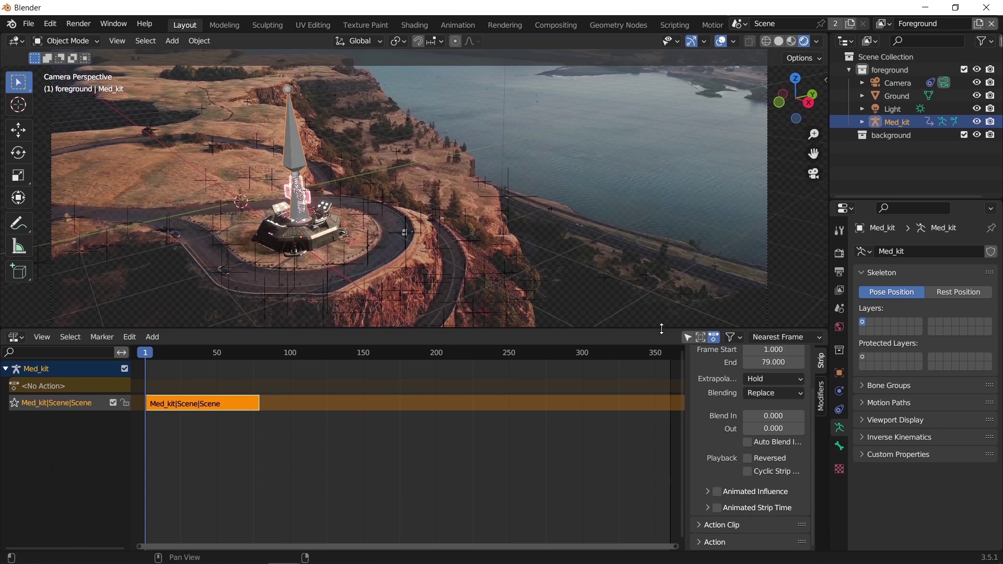
# Set the strip's repeat count to 5.9 and play the looping animation
pyautogui.scroll(-5, 722, 526)
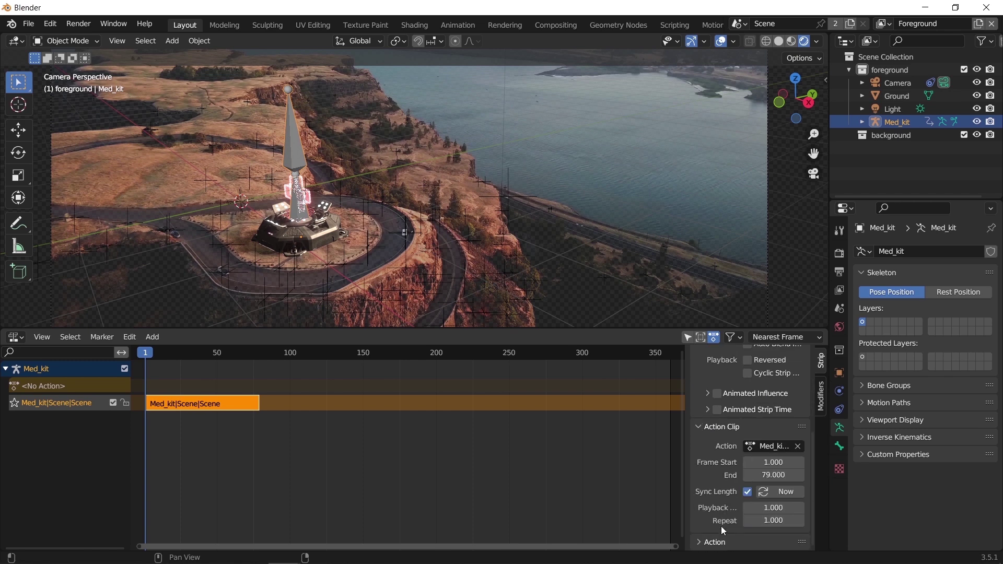
pyautogui.click(773, 520)
pyautogui.write('4.9')
pyautogui.press('Return')
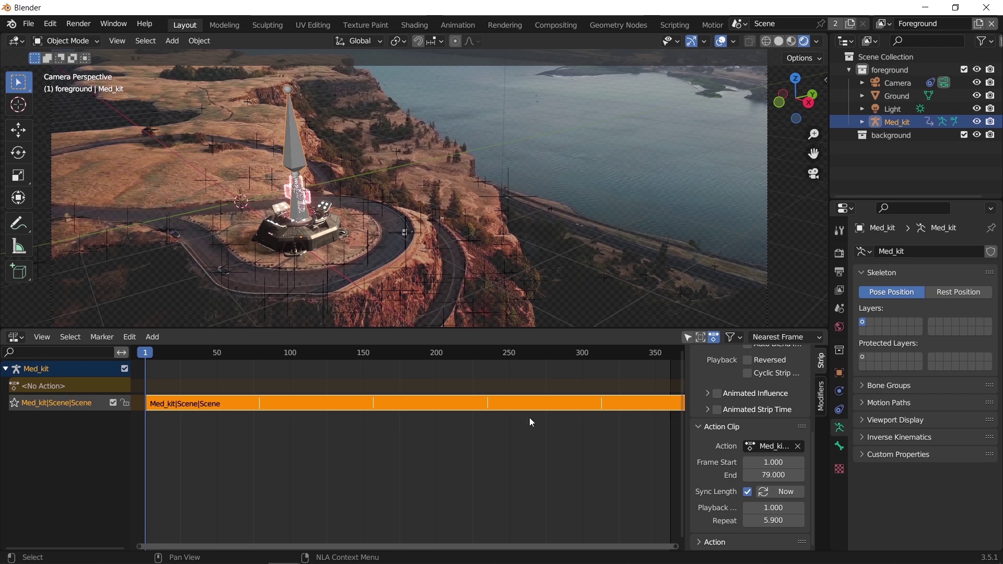
pyautogui.press('space')
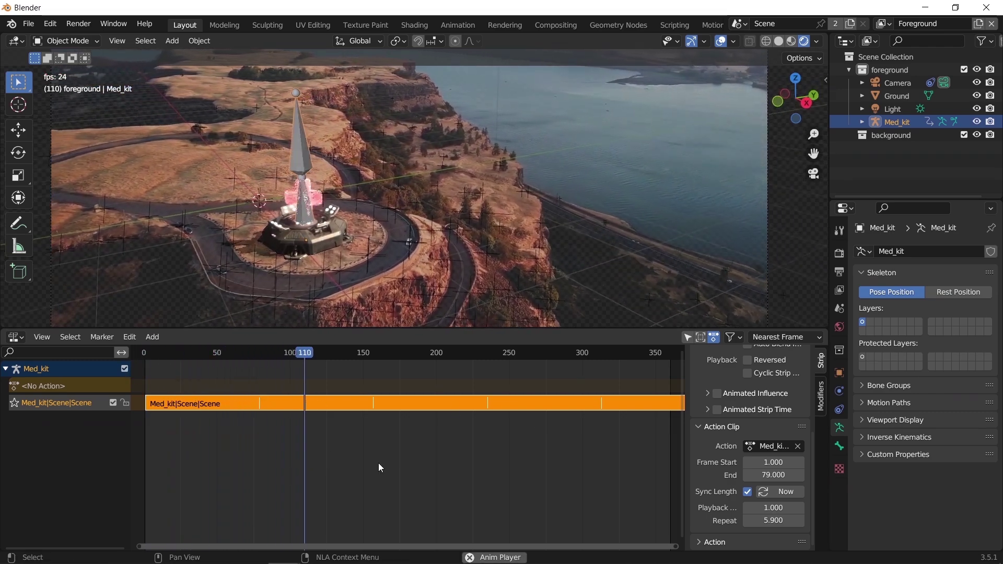
pyautogui.press('space')
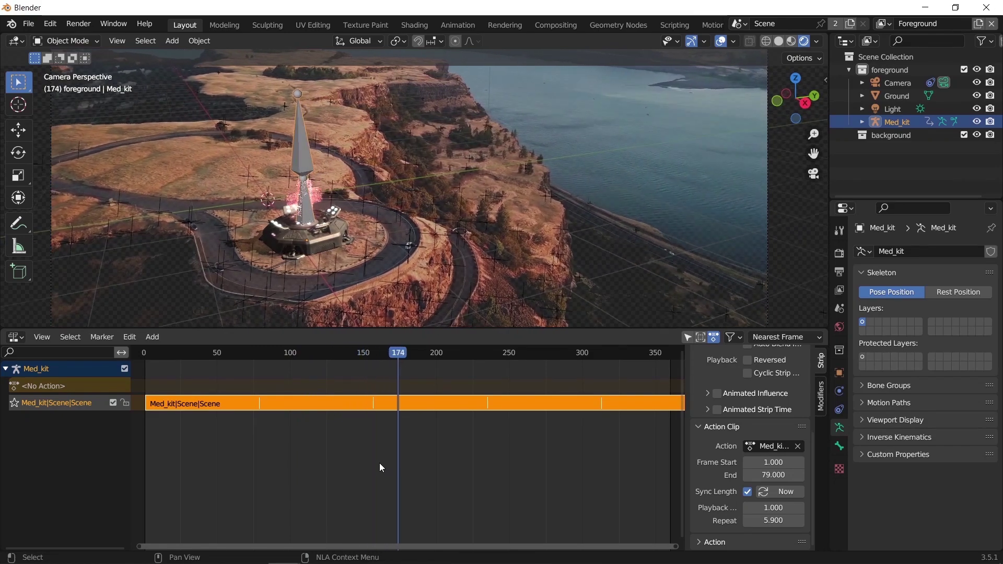
# Switch the NLA area back to a smaller Timeline and return to frame 1
pyautogui.click(17, 340)
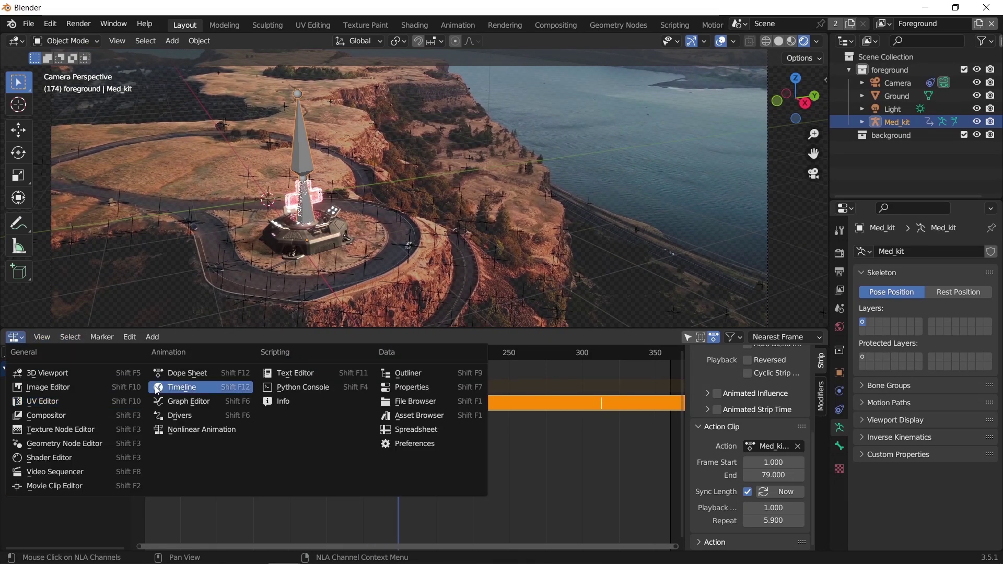
pyautogui.click(198, 387)
pyautogui.moveTo(316, 330); pyautogui.dragTo(355, 464)
pyautogui.click(389, 470)
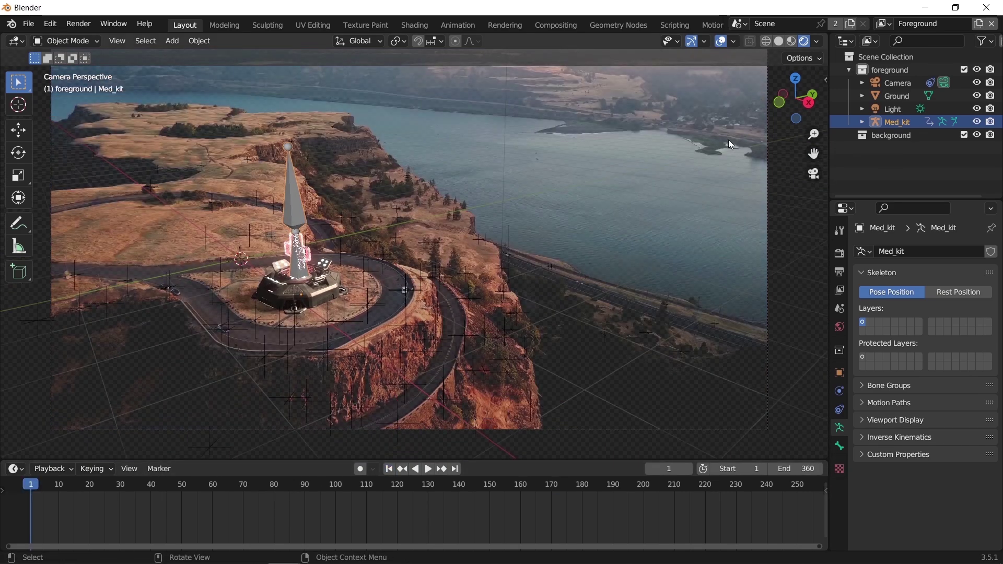
# Hide the motion tracking markers in the viewport overlays
pyautogui.click(733, 42)
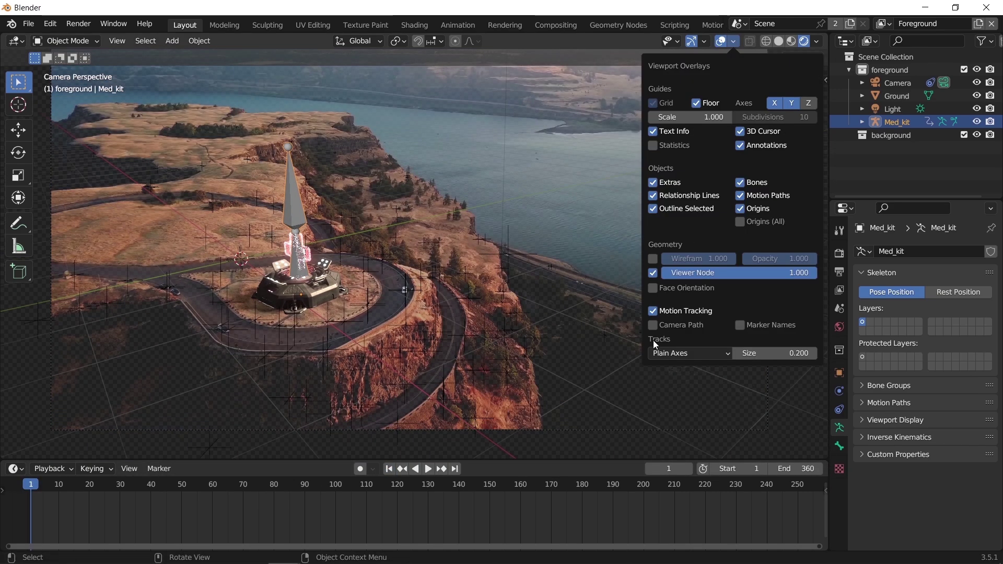
pyautogui.click(652, 313)
pyautogui.keyDown('shift'); pyautogui.moveTo(225, 352); pyautogui.dragTo(538, 334, button='middle'); pyautogui.keyUp('shift')
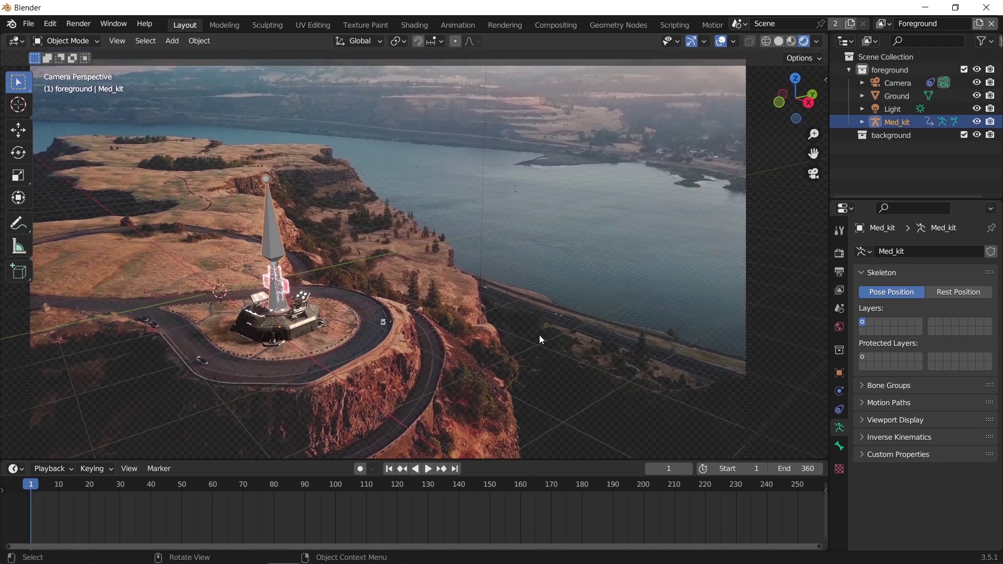
# Set the camera's background footage opacity to 1.0
pyautogui.click(897, 82)
pyautogui.click(859, 461)
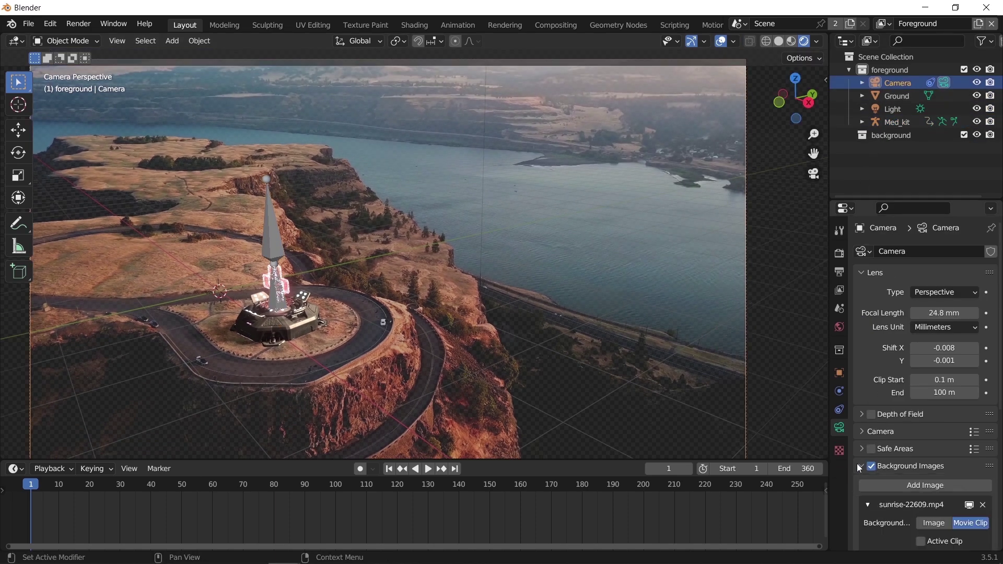
pyautogui.scroll(-6, 886, 490)
pyautogui.moveTo(940, 503); pyautogui.dragTo(990, 503)
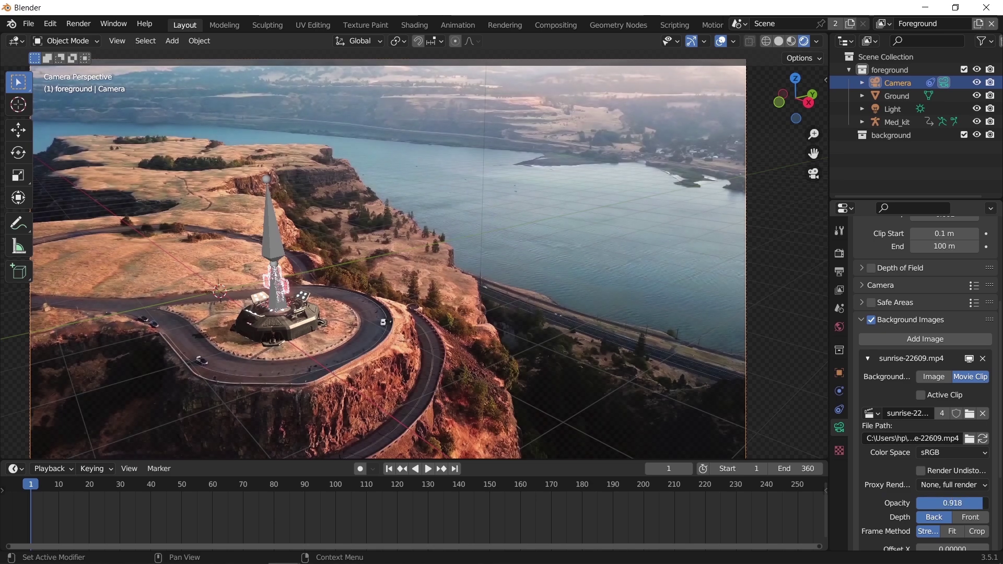
# Hide the Med_kit armature during playback, stop at frame 302, and view the render settings
pyautogui.press('space')
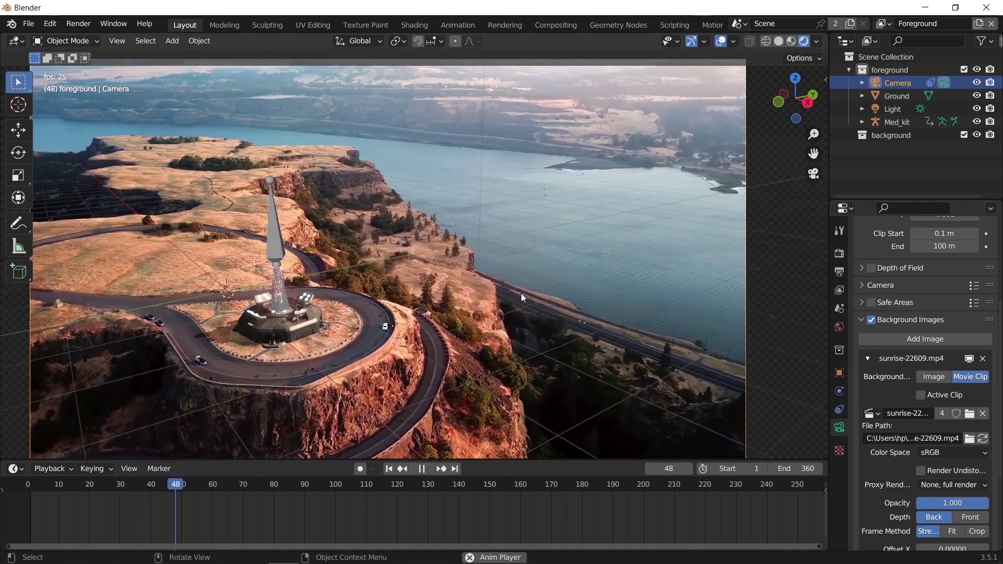
pyautogui.click(862, 122)
pyautogui.click(977, 122)
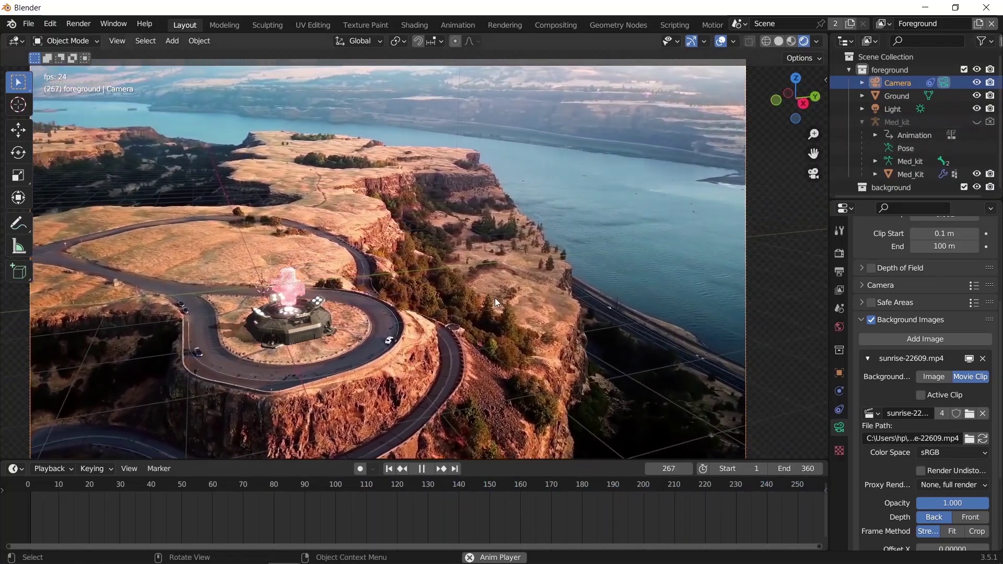
pyautogui.press('space')
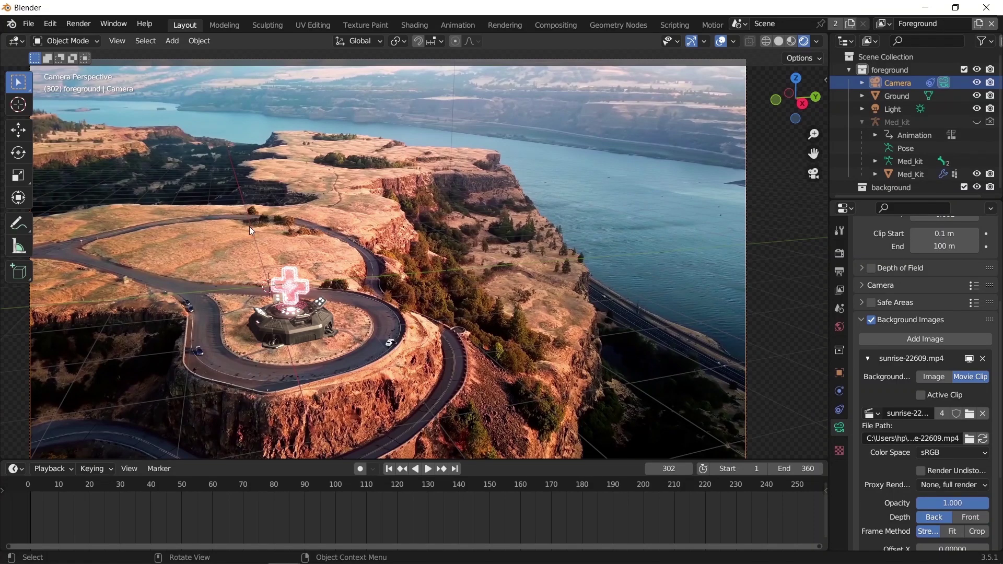
pyautogui.click(839, 254)
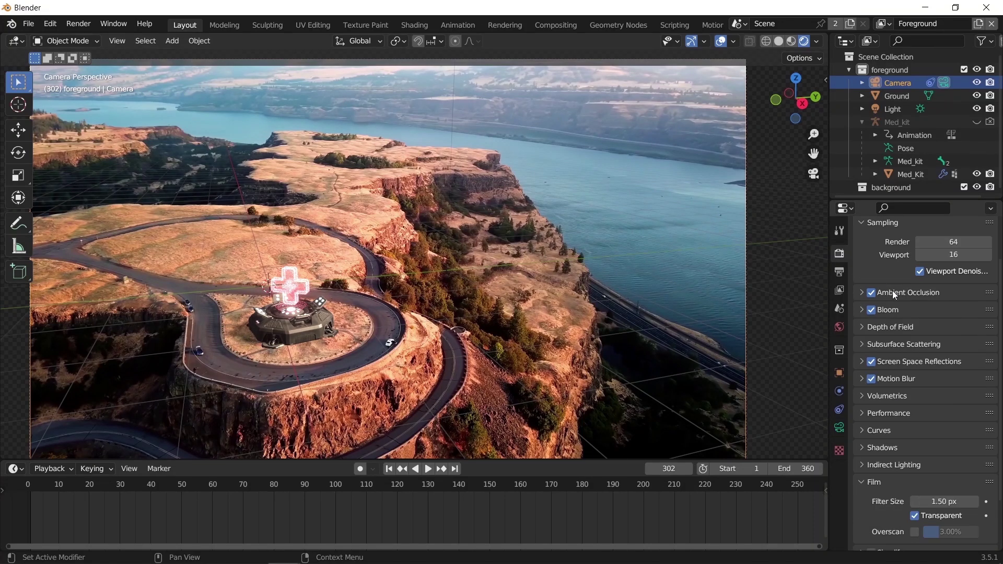
pyautogui.scroll(2, 940, 284)
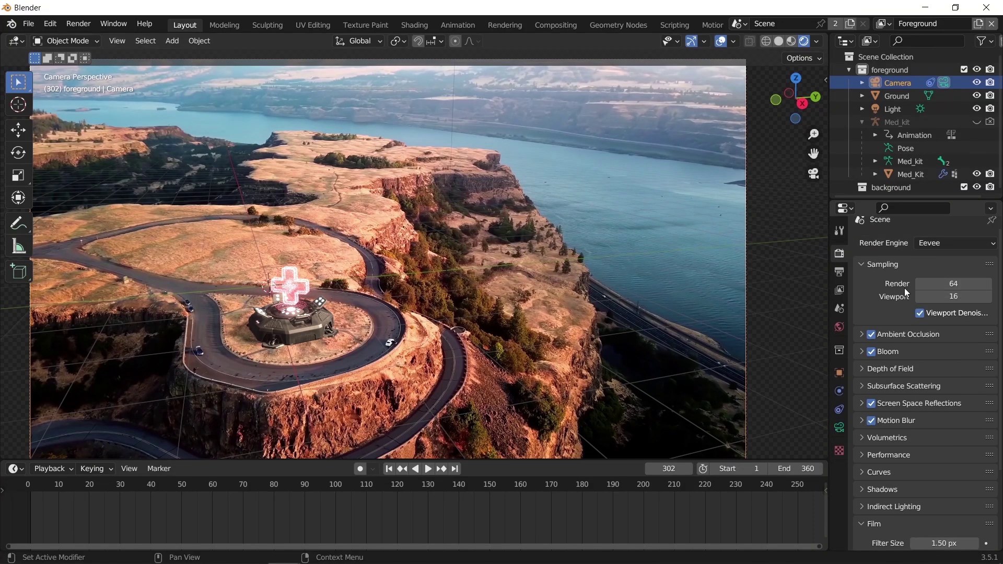